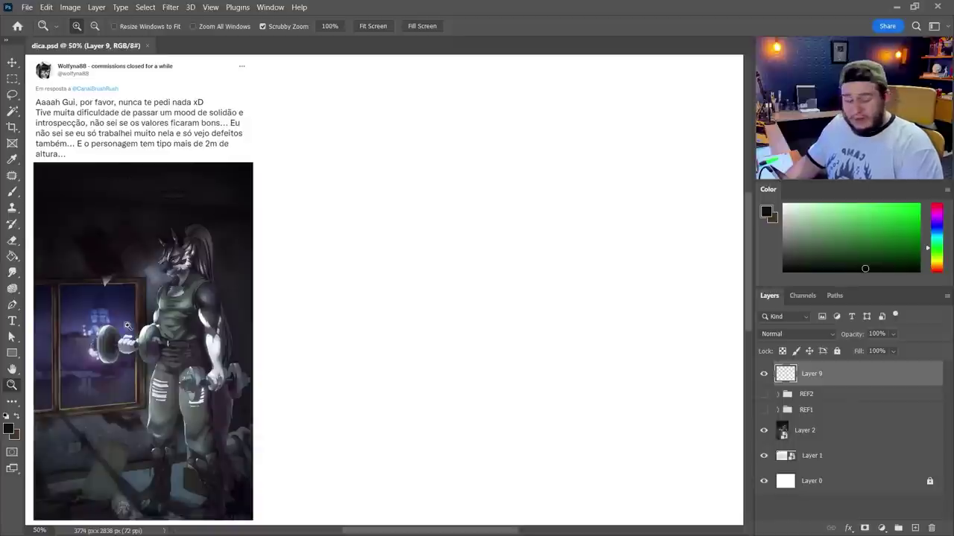
Examine the submitted comment and the illustration's character, looking closely at the head, torso and dumbbells.
{"action": "left_click", "coordinate": [80, 131]}
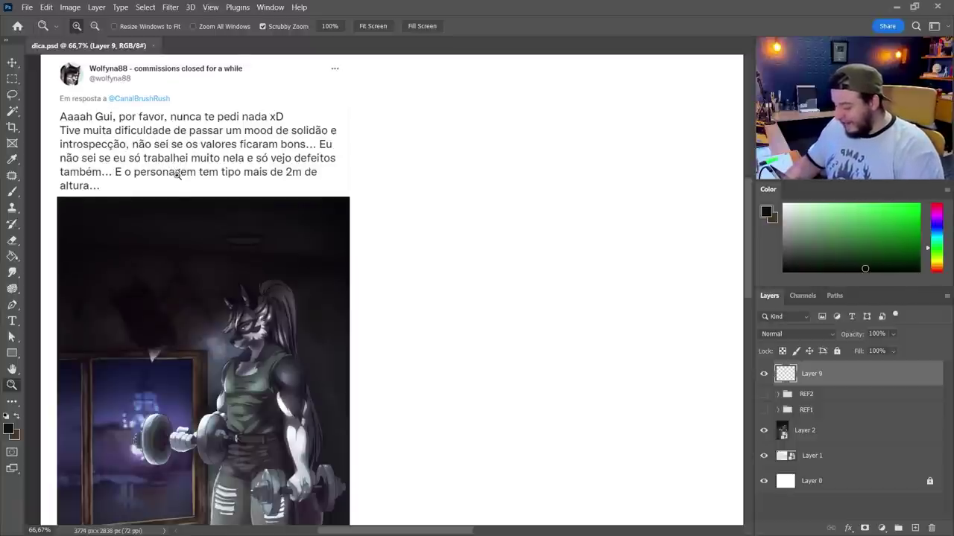
{"action": "scroll", "coordinate": [179, 179], "scroll_direction": "down", "scroll_amount": 1}
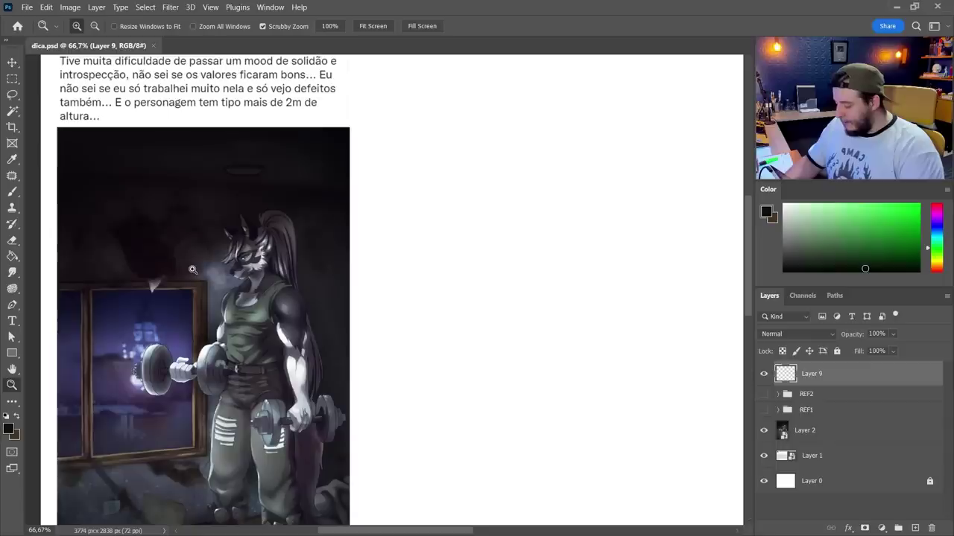
{"action": "scroll", "coordinate": [207, 273], "scroll_direction": "down", "scroll_amount": 10}
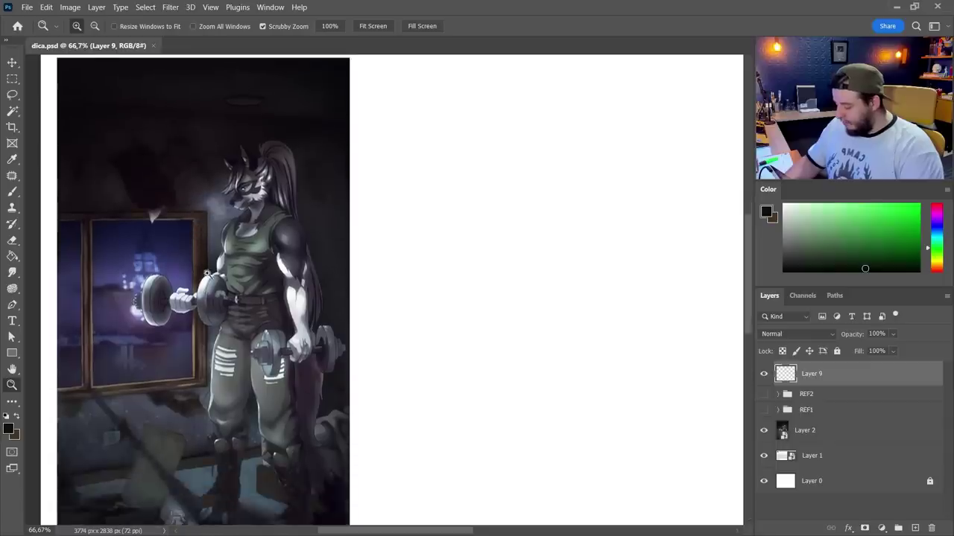
{"action": "scroll", "coordinate": [207, 273], "scroll_direction": "down", "scroll_amount": 3}
{"action": "left_click", "coordinate": [247, 187]}
{"action": "left_click", "coordinate": [248, 187]}
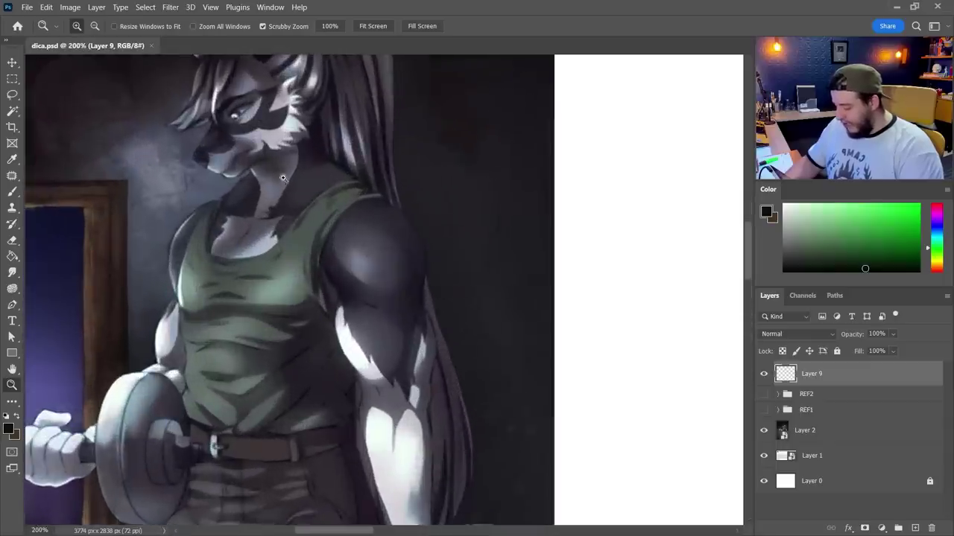
{"action": "scroll", "coordinate": [283, 178], "scroll_direction": "down", "scroll_amount": 2}
{"action": "scroll", "coordinate": [339, 241], "scroll_direction": "down", "scroll_amount": 3}
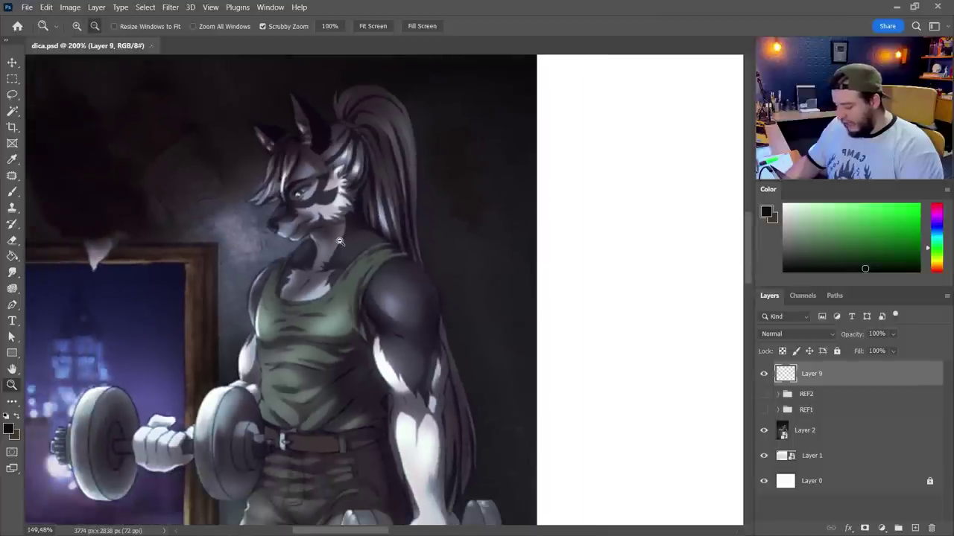
{"action": "left_click_drag", "start_coordinate": [260, 203], "coordinate": [310, 219]}
{"action": "left_click_drag", "start_coordinate": [274, 310], "coordinate": [353, 267]}
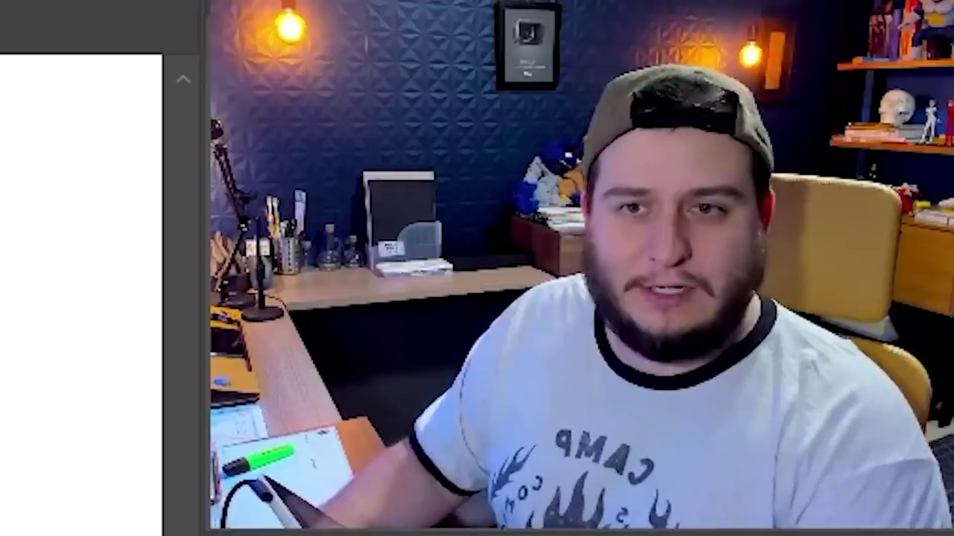
Examine the illustration's legs, boots and floor debris, and review the whole picture together with its comment.
{"action": "left_click_drag", "start_coordinate": [458, 437], "coordinate": [440, 151]}
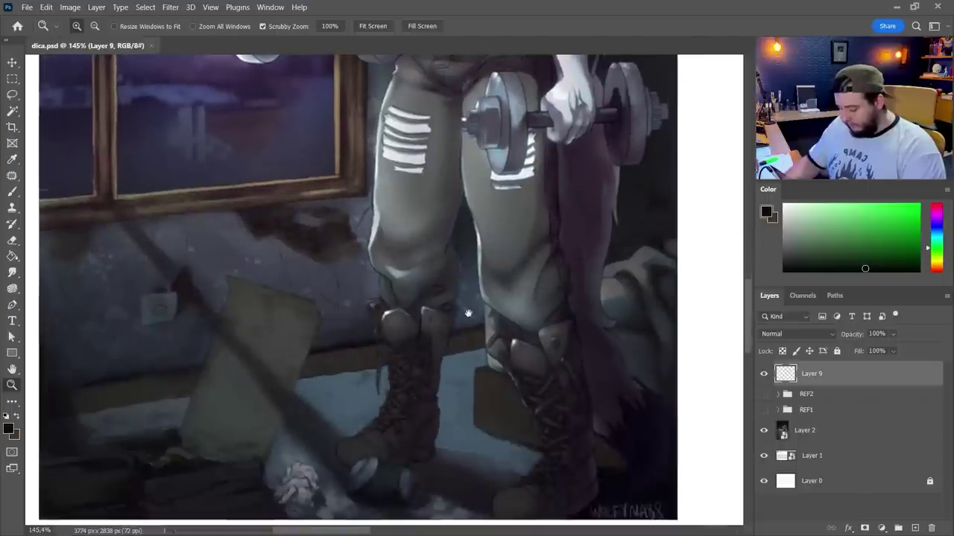
{"action": "left_click_drag", "start_coordinate": [468, 315], "coordinate": [465, 272]}
{"action": "left_click_drag", "start_coordinate": [473, 333], "coordinate": [475, 321]}
{"action": "left_click_drag", "start_coordinate": [457, 249], "coordinate": [462, 276]}
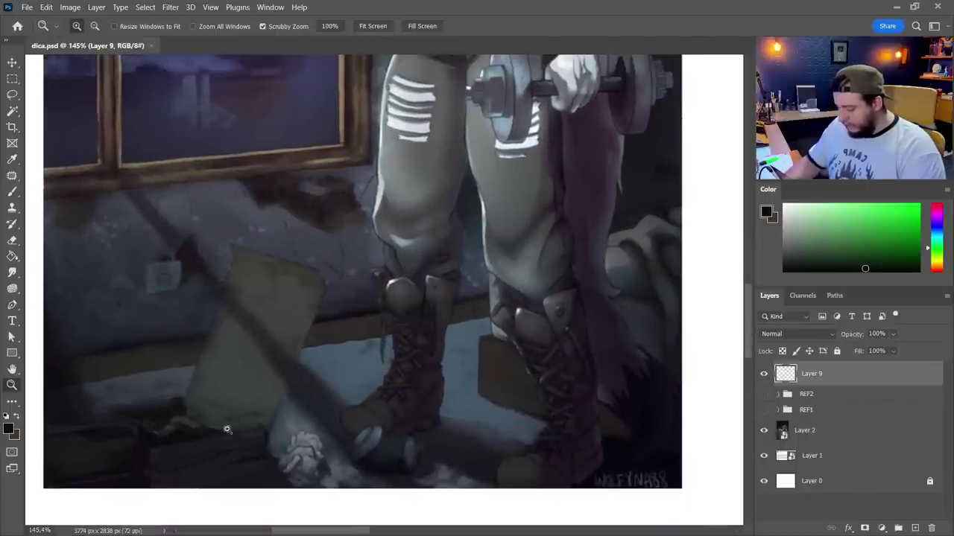
{"action": "left_click", "coordinate": [498, 307], "text": "alt"}
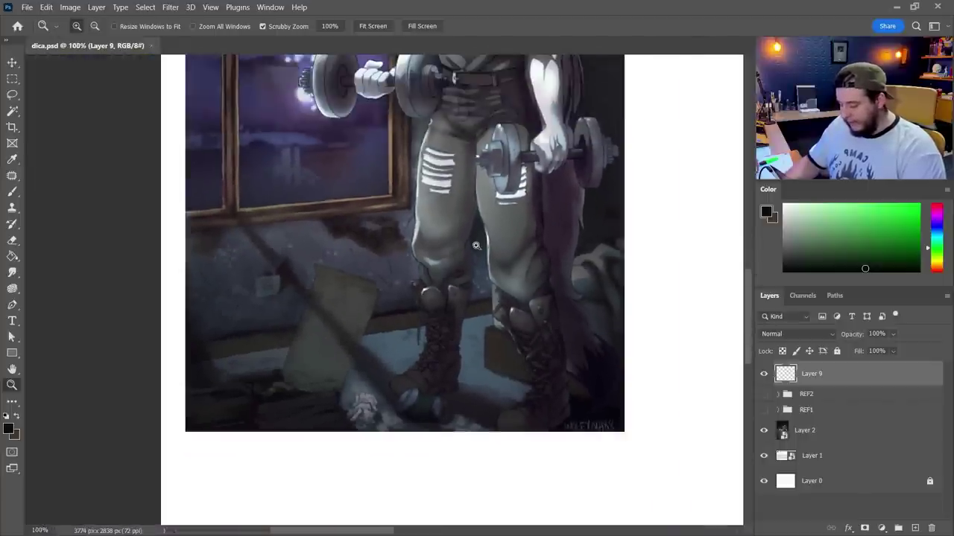
{"action": "left_click_drag", "start_coordinate": [477, 242], "coordinate": [406, 325]}
{"action": "left_click_drag", "start_coordinate": [416, 266], "coordinate": [363, 319]}
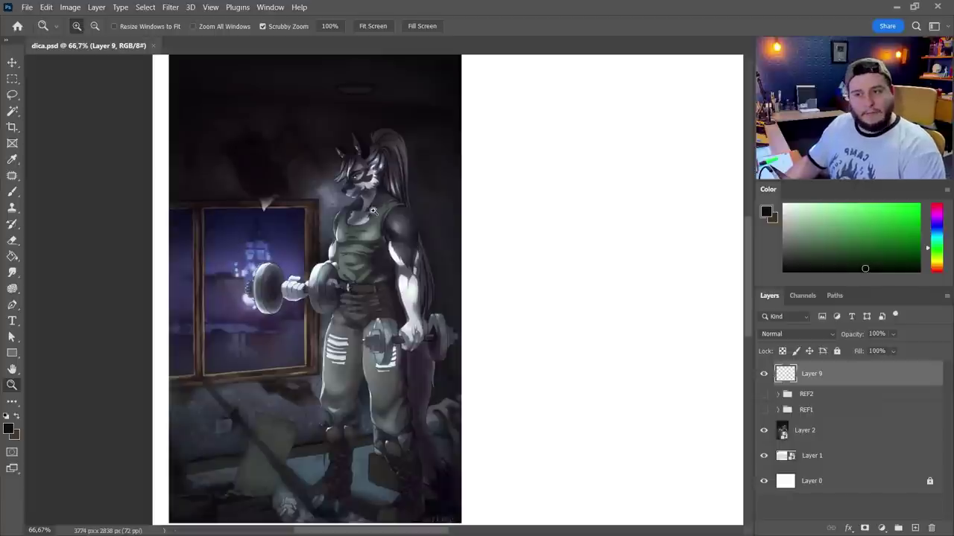
{"action": "left_click", "coordinate": [376, 271], "text": "alt"}
{"action": "left_click_drag", "start_coordinate": [373, 262], "coordinate": [273, 321]}
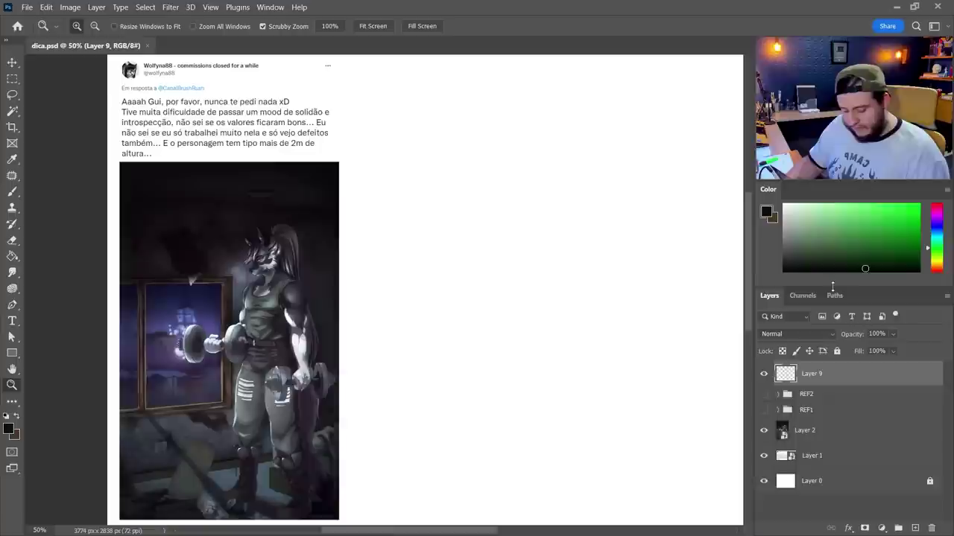
Enlarge the colour picker and set a very dark blue-hued foreground colour for the Brush tool.
{"action": "left_click_drag", "start_coordinate": [810, 288], "coordinate": [811, 327]}
{"action": "left_click", "coordinate": [938, 240]}
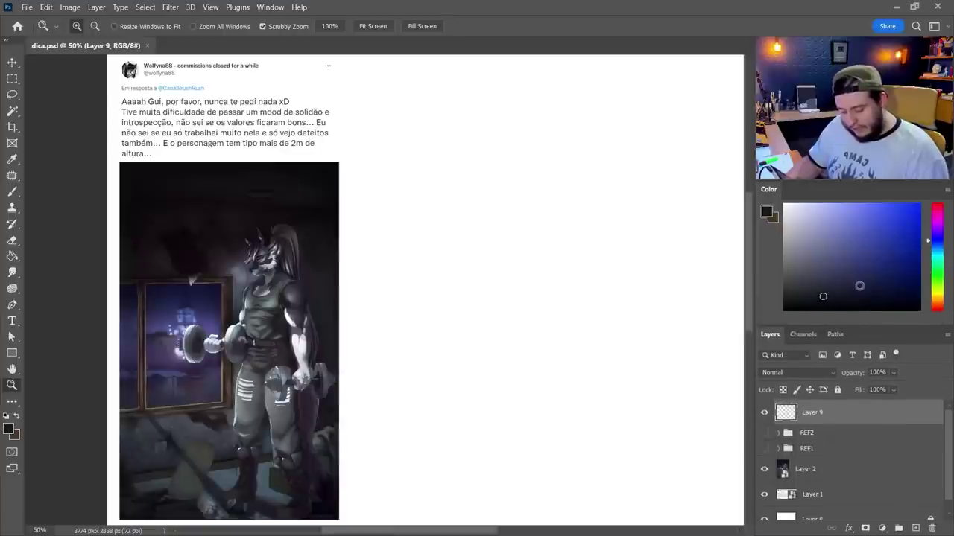
{"action": "key", "text": "b"}
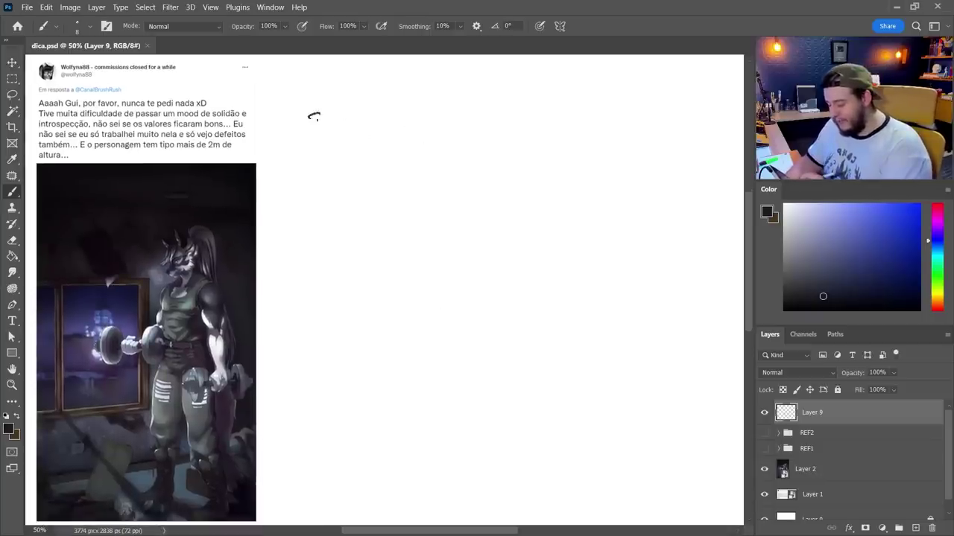
Handwrite the title "SINDROME DO RETRATO REPRIMIDO" on three lines in the blank canvas area beside the illustration.
{"action": "left_click_drag", "start_coordinate": [316, 118], "coordinate": [309, 126]}
{"action": "mouse_move", "coordinate": [326, 110]}
{"action": "left_mouse_down"}
{"action": "mouse_move", "coordinate": [326, 127]}
{"action": "mouse_move", "coordinate": [343, 112]}
{"action": "mouse_move", "coordinate": [348, 128]}
{"action": "left_mouse_up"}
{"action": "mouse_move", "coordinate": [356, 112]}
{"action": "left_mouse_down"}
{"action": "mouse_move", "coordinate": [355, 127]}
{"action": "mouse_move", "coordinate": [370, 115]}
{"action": "left_mouse_up"}
{"action": "left_click", "coordinate": [365, 116]}
{"action": "left_click_drag", "start_coordinate": [374, 127], "coordinate": [391, 129]}
{"action": "left_click_drag", "start_coordinate": [385, 121], "coordinate": [391, 121]}
{"action": "left_click_drag", "start_coordinate": [312, 136], "coordinate": [312, 151]}
{"action": "left_click_drag", "start_coordinate": [313, 136], "coordinate": [313, 149]}
{"action": "left_click_drag", "start_coordinate": [325, 137], "coordinate": [343, 152]}
{"action": "left_click_drag", "start_coordinate": [343, 137], "coordinate": [351, 153]}
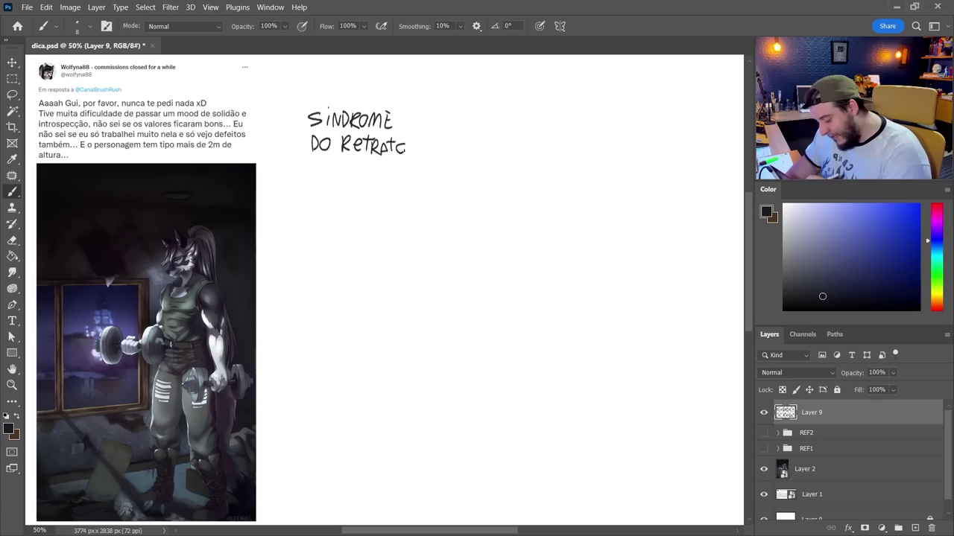
{"action": "mouse_move", "coordinate": [313, 159]}
{"action": "left_mouse_down"}
{"action": "mouse_move", "coordinate": [313, 177]}
{"action": "mouse_move", "coordinate": [328, 178]}
{"action": "left_mouse_up"}
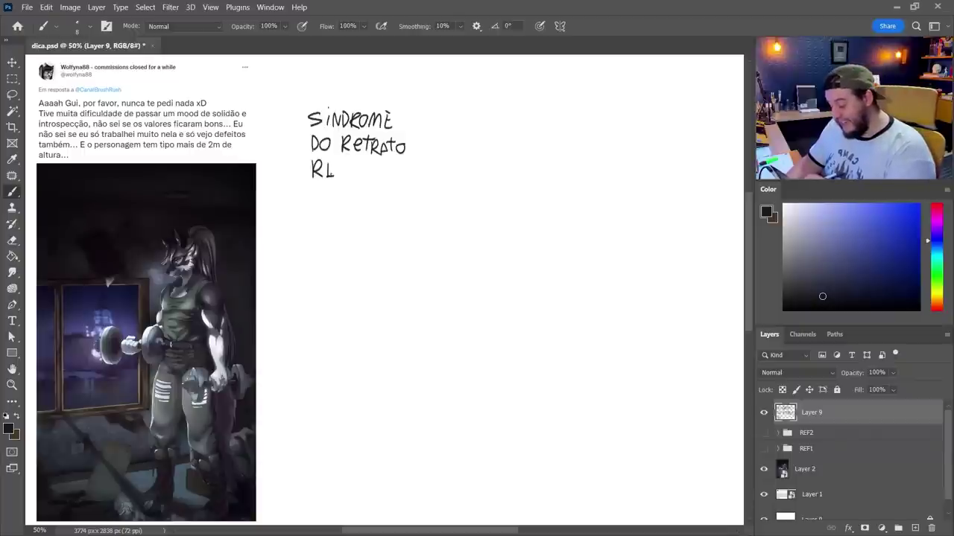
{"action": "left_click_drag", "start_coordinate": [335, 160], "coordinate": [376, 177]}
{"action": "left_click_drag", "start_coordinate": [380, 162], "coordinate": [388, 178]}
{"action": "mouse_move", "coordinate": [404, 162]}
{"action": "left_mouse_down"}
{"action": "mouse_move", "coordinate": [405, 176]}
{"action": "mouse_move", "coordinate": [405, 162]}
{"action": "left_mouse_up"}
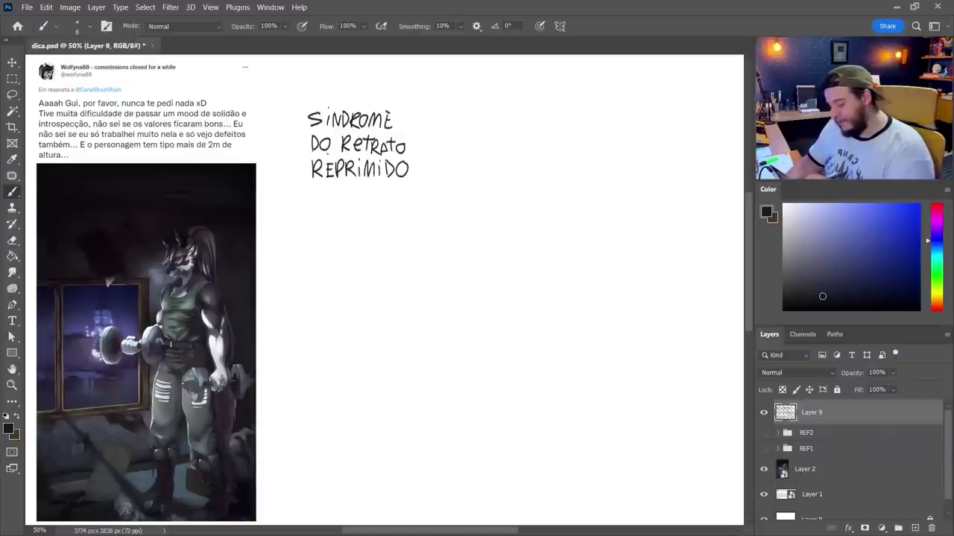
Draw a rounded box around the handwritten title, redoing its lower edge.
{"action": "mouse_move", "coordinate": [298, 106]}
{"action": "left_mouse_down"}
{"action": "mouse_move", "coordinate": [309, 189]}
{"action": "mouse_move", "coordinate": [298, 102]}
{"action": "mouse_move", "coordinate": [410, 100]}
{"action": "mouse_move", "coordinate": [421, 174]}
{"action": "left_mouse_up"}
{"action": "mouse_move", "coordinate": [315, 191]}
{"action": "left_mouse_down"}
{"action": "mouse_move", "coordinate": [374, 192]}
{"action": "mouse_move", "coordinate": [419, 179]}
{"action": "left_mouse_up"}
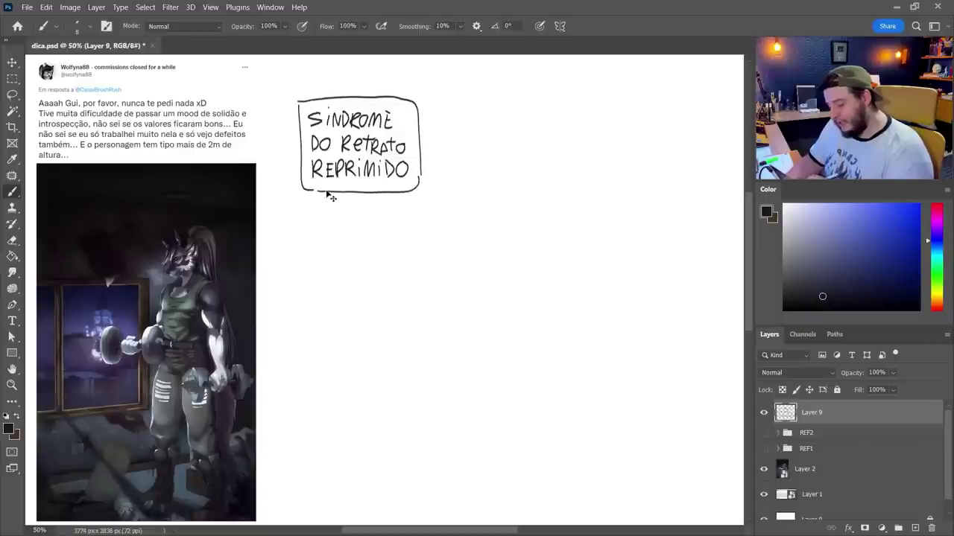
{"action": "key", "text": "ctrl+z"}
{"action": "left_click_drag", "start_coordinate": [322, 191], "coordinate": [414, 189]}
{"action": "key", "text": "ctrl+z"}
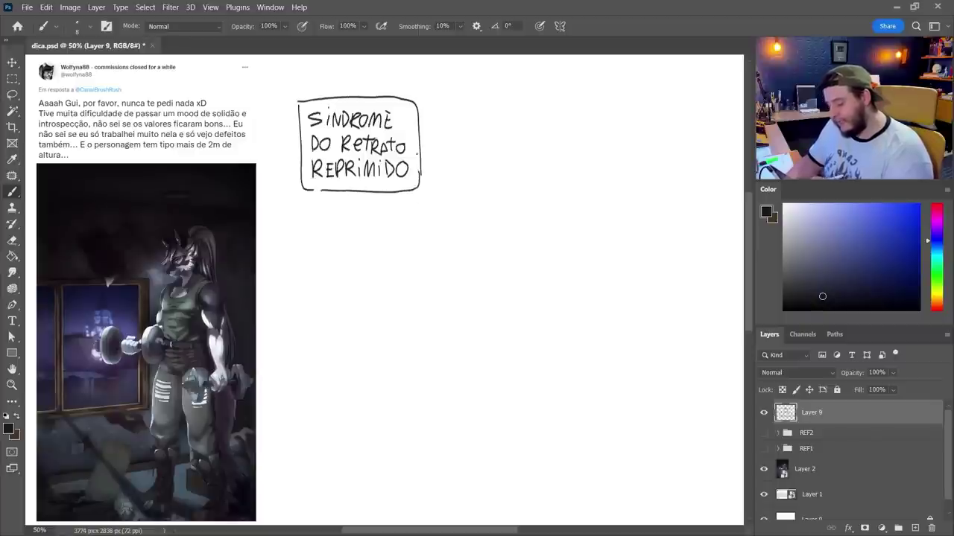
Draw an outlined arrow leading out of the title box to a handwritten numbered list 1°, 2°, 3°.
{"action": "left_click_drag", "start_coordinate": [426, 112], "coordinate": [469, 124]}
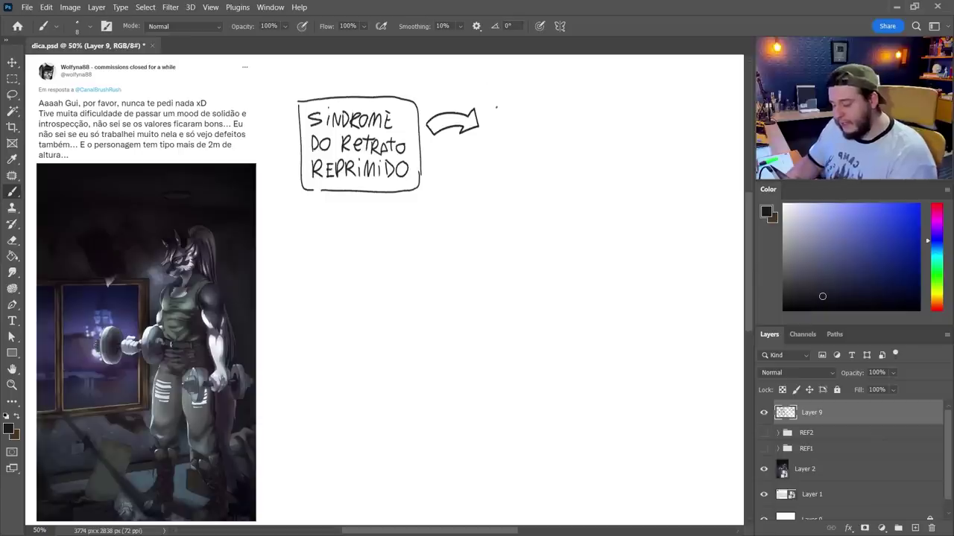
{"action": "left_click_drag", "start_coordinate": [494, 115], "coordinate": [513, 104]}
{"action": "left_click_drag", "start_coordinate": [497, 141], "coordinate": [512, 151]}
{"action": "left_click_drag", "start_coordinate": [514, 140], "coordinate": [518, 141]}
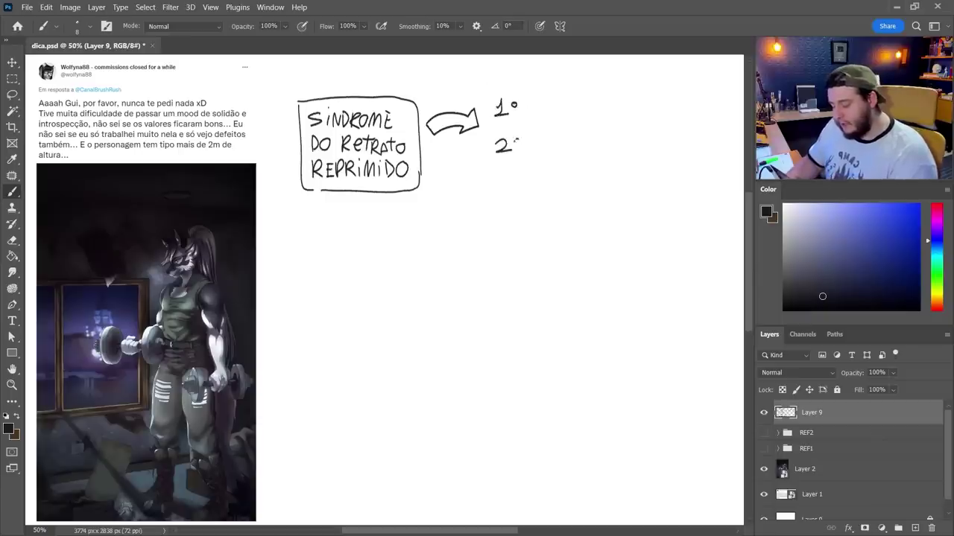
{"action": "left_click_drag", "start_coordinate": [497, 173], "coordinate": [500, 181]}
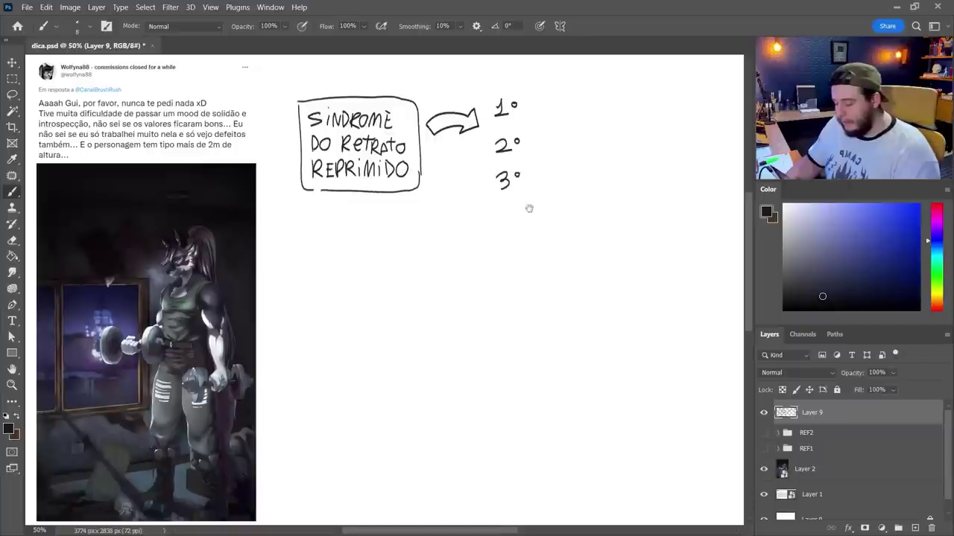
Bracket the number 1° with an L-shaped line and handwrite "representar personagem" beside it.
{"action": "left_click_drag", "start_coordinate": [529, 209], "coordinate": [506, 214]}
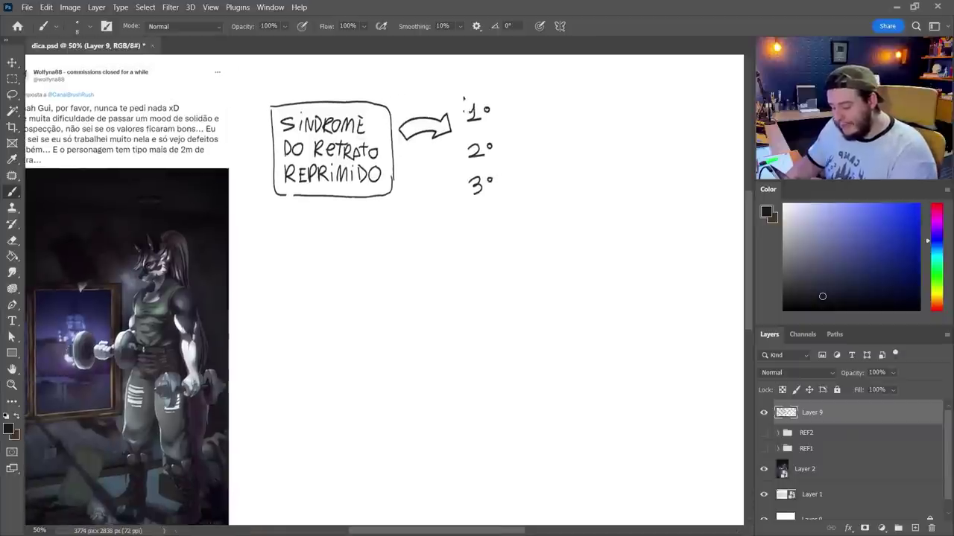
{"action": "left_click_drag", "start_coordinate": [464, 98], "coordinate": [478, 126]}
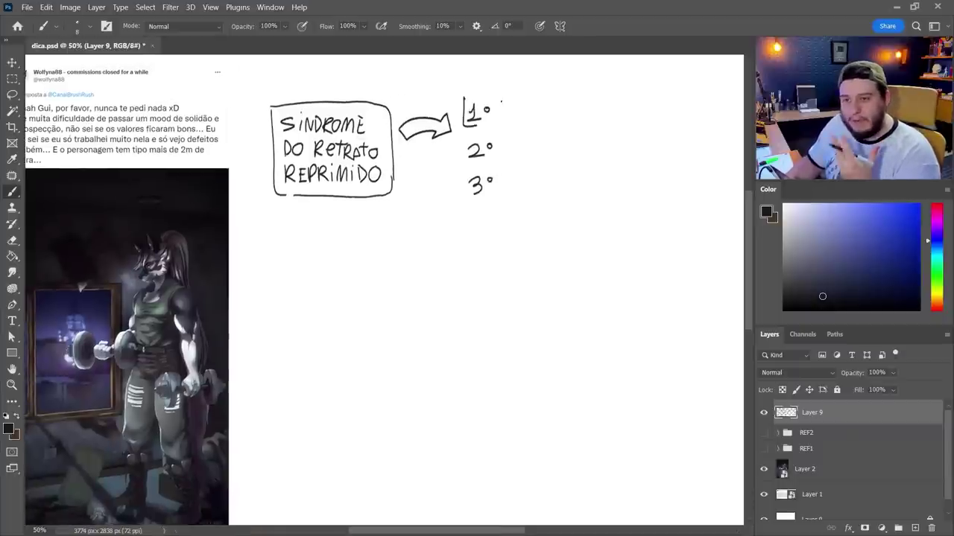
{"action": "left_click_drag", "start_coordinate": [500, 99], "coordinate": [562, 104]}
{"action": "left_click_drag", "start_coordinate": [558, 96], "coordinate": [574, 98]}
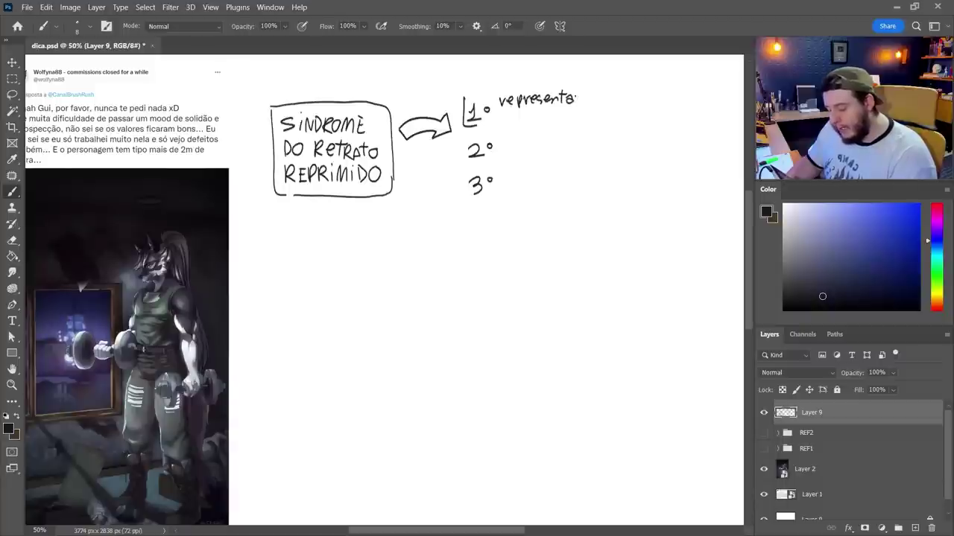
{"action": "left_click_drag", "start_coordinate": [511, 117], "coordinate": [512, 124]}
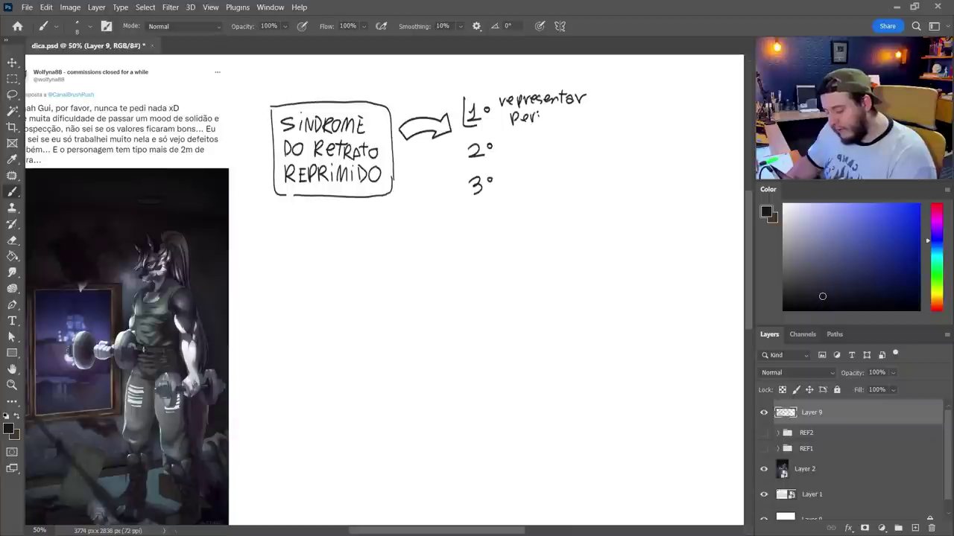
{"action": "left_click_drag", "start_coordinate": [569, 113], "coordinate": [565, 127]}
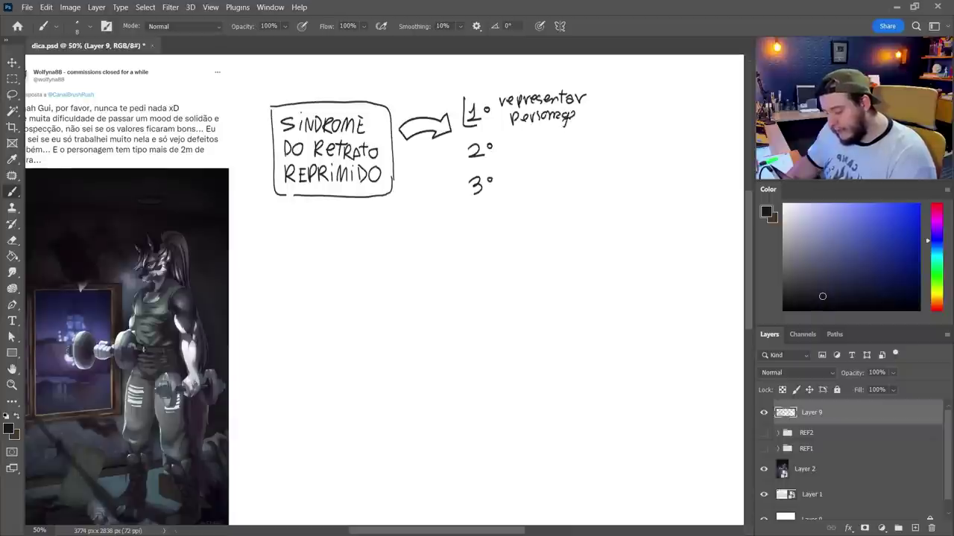
Draw an arrow from the first list item to a square frame containing a head-and-shoulders silhouette.
{"action": "left_click_drag", "start_coordinate": [602, 188], "coordinate": [455, 188]}
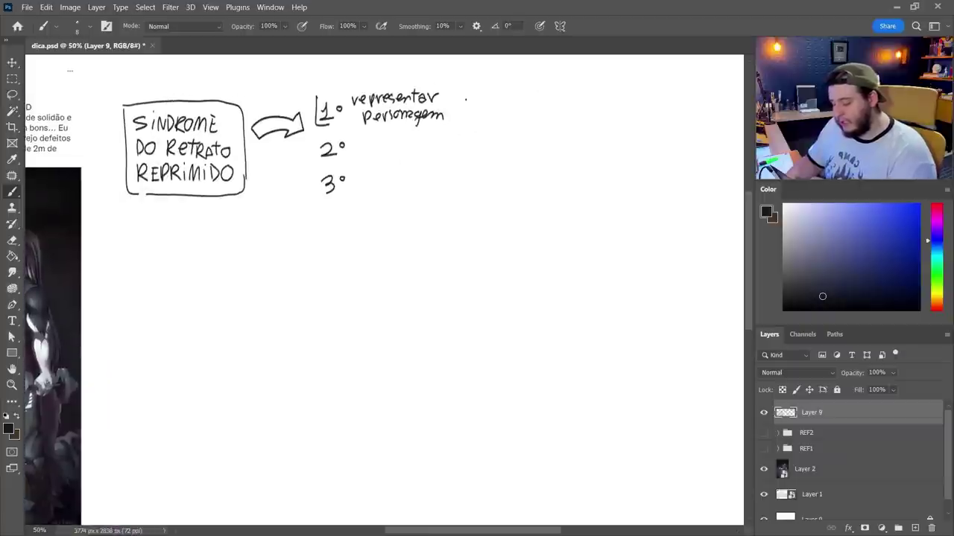
{"action": "mouse_move", "coordinate": [463, 105]}
{"action": "left_mouse_down"}
{"action": "mouse_move", "coordinate": [520, 103]}
{"action": "mouse_move", "coordinate": [510, 111]}
{"action": "left_mouse_up"}
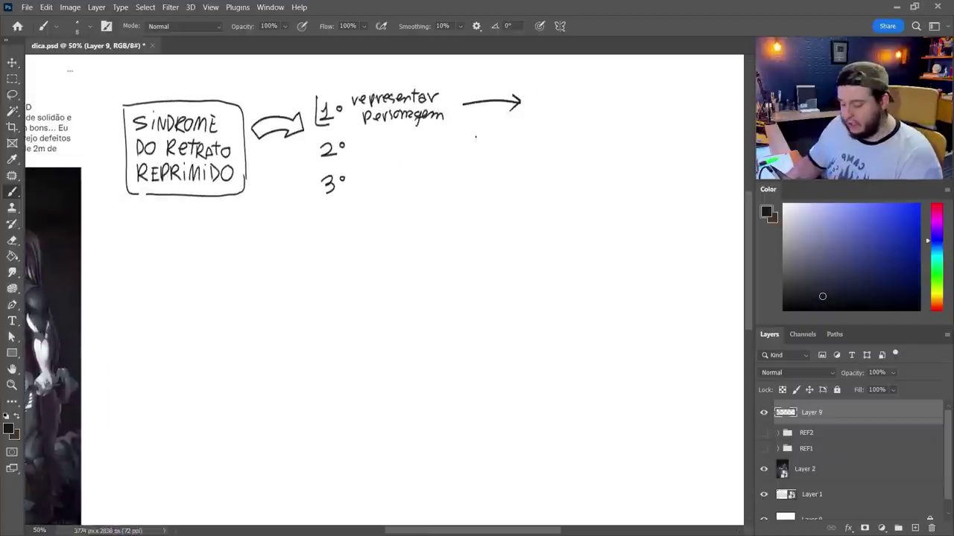
{"action": "mouse_move", "coordinate": [549, 79]}
{"action": "left_mouse_down"}
{"action": "mouse_move", "coordinate": [550, 160]}
{"action": "mouse_move", "coordinate": [616, 77]}
{"action": "mouse_move", "coordinate": [640, 90]}
{"action": "mouse_move", "coordinate": [640, 155]}
{"action": "left_mouse_up"}
{"action": "mouse_move", "coordinate": [553, 161]}
{"action": "left_mouse_down"}
{"action": "mouse_move", "coordinate": [643, 163]}
{"action": "mouse_move", "coordinate": [622, 146]}
{"action": "mouse_move", "coordinate": [618, 122]}
{"action": "left_mouse_up"}
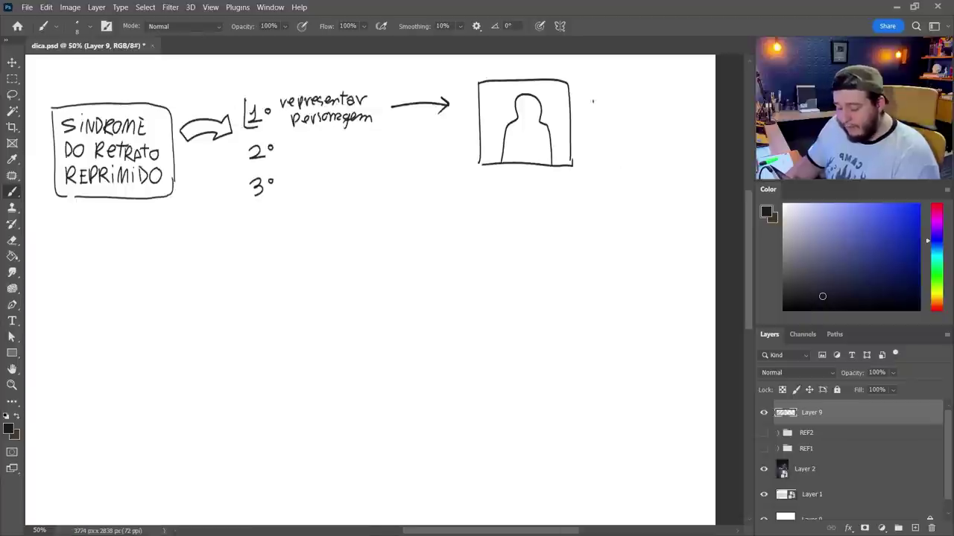
Handwrite the view labels "frontal" and "3/4" beside the framed silhouette and circle each one.
{"action": "mouse_move", "coordinate": [588, 85]}
{"action": "left_mouse_down"}
{"action": "mouse_move", "coordinate": [586, 106]}
{"action": "mouse_move", "coordinate": [591, 99]}
{"action": "left_mouse_up"}
{"action": "mouse_move", "coordinate": [596, 105]}
{"action": "left_mouse_down"}
{"action": "mouse_move", "coordinate": [631, 99]}
{"action": "mouse_move", "coordinate": [605, 128]}
{"action": "left_mouse_up"}
{"action": "left_click_drag", "start_coordinate": [624, 114], "coordinate": [626, 128]}
{"action": "mouse_move", "coordinate": [629, 112]}
{"action": "left_mouse_down"}
{"action": "mouse_move", "coordinate": [619, 137]}
{"action": "mouse_move", "coordinate": [633, 115]}
{"action": "mouse_move", "coordinate": [581, 83]}
{"action": "mouse_move", "coordinate": [633, 108]}
{"action": "left_mouse_up"}
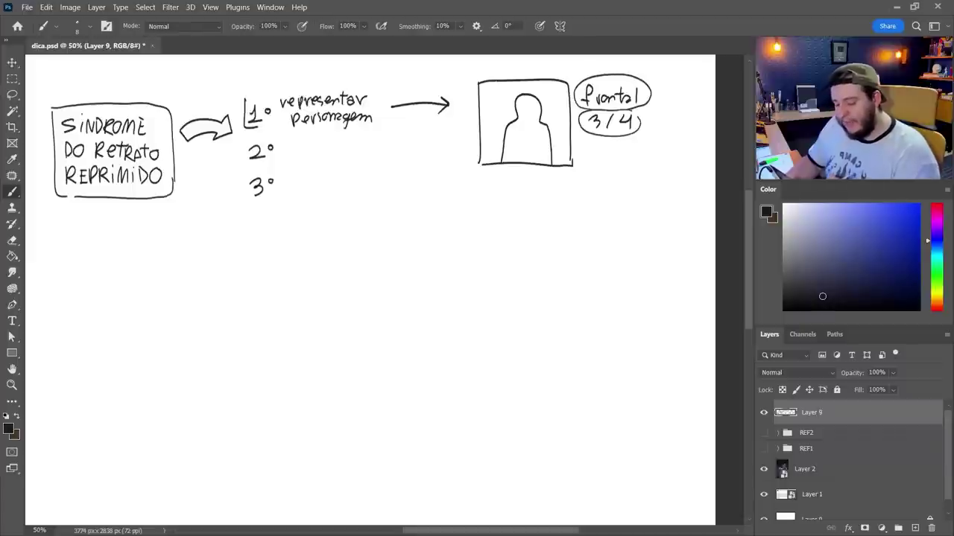
Draw an arrow leading out of the portrait frame, then handwrite and circle the alternative views "costas" and "1/4".
{"action": "left_click_drag", "start_coordinate": [554, 147], "coordinate": [602, 167]}
{"action": "left_click_drag", "start_coordinate": [594, 160], "coordinate": [600, 172]}
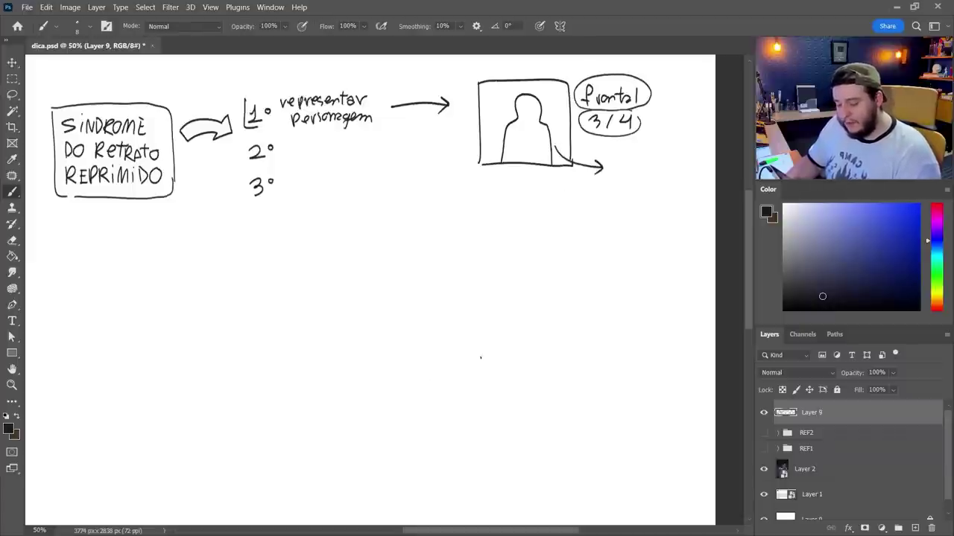
{"action": "left_click_drag", "start_coordinate": [667, 131], "coordinate": [669, 145]}
{"action": "left_click_drag", "start_coordinate": [663, 136], "coordinate": [673, 135]}
{"action": "left_click_drag", "start_coordinate": [680, 139], "coordinate": [678, 146]}
{"action": "left_click_drag", "start_coordinate": [689, 134], "coordinate": [684, 146]}
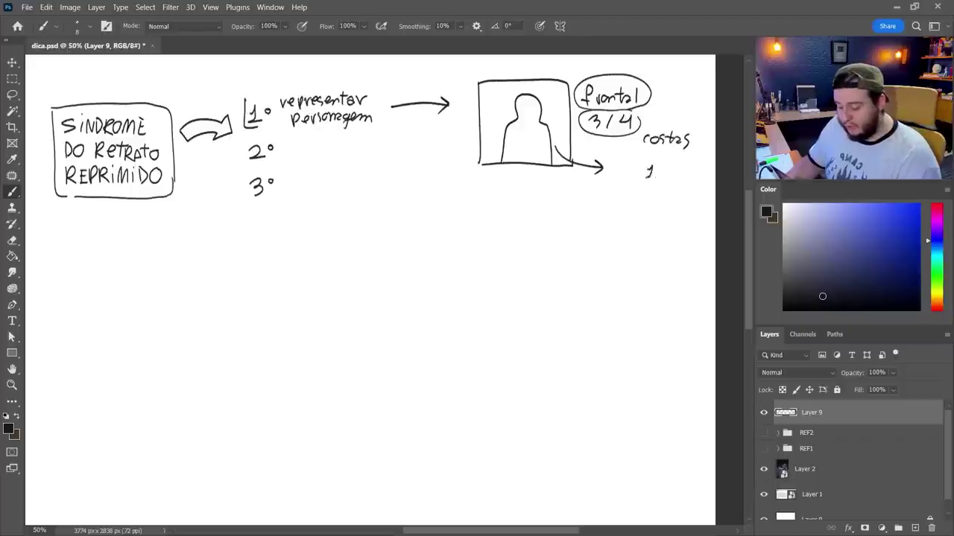
{"action": "mouse_move", "coordinate": [670, 169]}
{"action": "left_mouse_down"}
{"action": "mouse_move", "coordinate": [677, 182]}
{"action": "mouse_move", "coordinate": [683, 161]}
{"action": "left_mouse_up"}
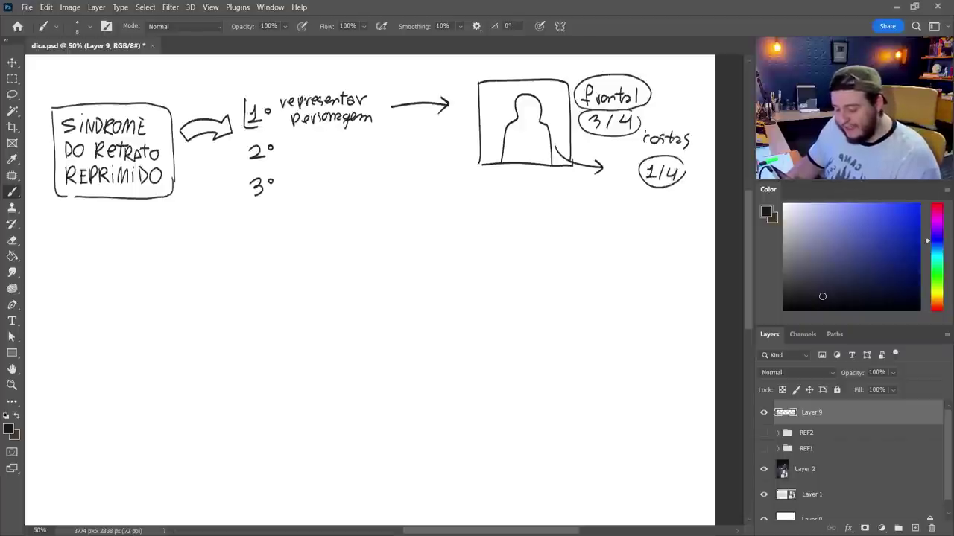
{"action": "mouse_move", "coordinate": [649, 128]}
{"action": "left_mouse_down"}
{"action": "mouse_move", "coordinate": [687, 155]}
{"action": "mouse_move", "coordinate": [638, 146]}
{"action": "left_mouse_up"}
Sketch a head seen from a rear 1/4 view with ear, neck and collar, wearing a cap, below the view labels.
{"action": "mouse_move", "coordinate": [579, 270]}
{"action": "left_mouse_down"}
{"action": "mouse_move", "coordinate": [600, 230]}
{"action": "mouse_move", "coordinate": [629, 247]}
{"action": "left_mouse_up"}
{"action": "mouse_move", "coordinate": [625, 289]}
{"action": "left_mouse_down"}
{"action": "mouse_move", "coordinate": [609, 273]}
{"action": "mouse_move", "coordinate": [625, 307]}
{"action": "left_mouse_up"}
{"action": "left_click_drag", "start_coordinate": [578, 266], "coordinate": [574, 291]}
{"action": "left_click_drag", "start_coordinate": [564, 292], "coordinate": [623, 312]}
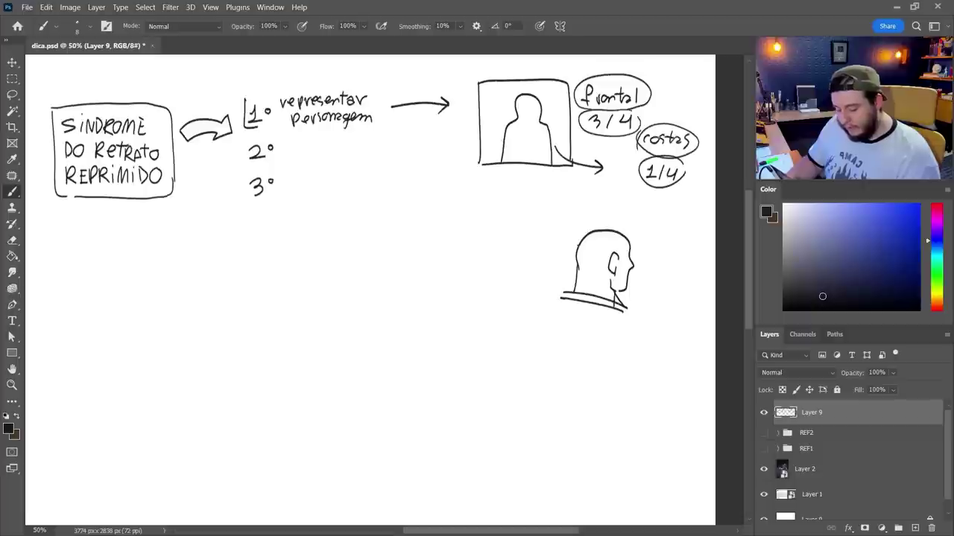
{"action": "mouse_move", "coordinate": [578, 249]}
{"action": "left_mouse_down"}
{"action": "mouse_move", "coordinate": [657, 254]}
{"action": "mouse_move", "coordinate": [628, 243]}
{"action": "left_mouse_up"}
{"action": "key", "text": "ctrl+z"}
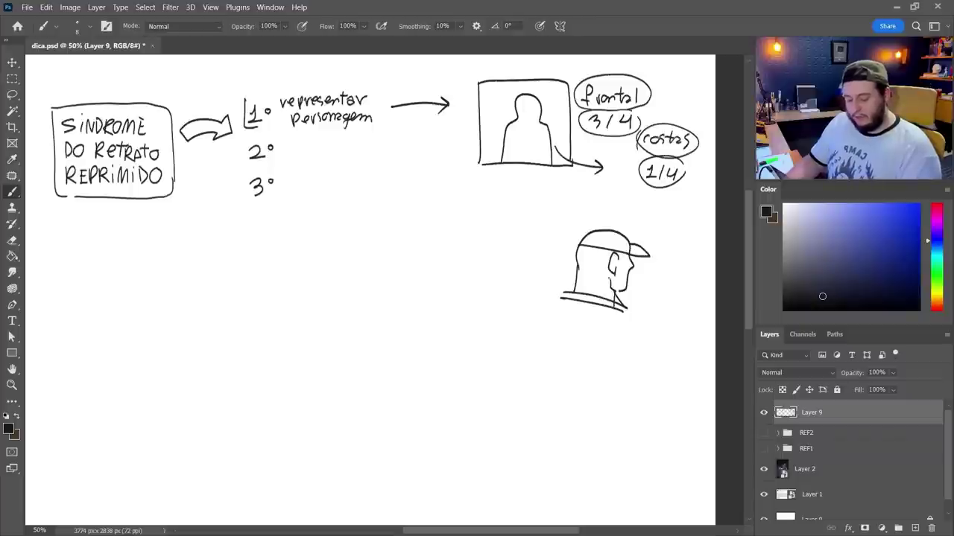
Hatch shading on the face of the rear-view head sketch and draw a shoulder line sloping down from its collar.
{"action": "left_click_drag", "start_coordinate": [612, 278], "coordinate": [614, 294]}
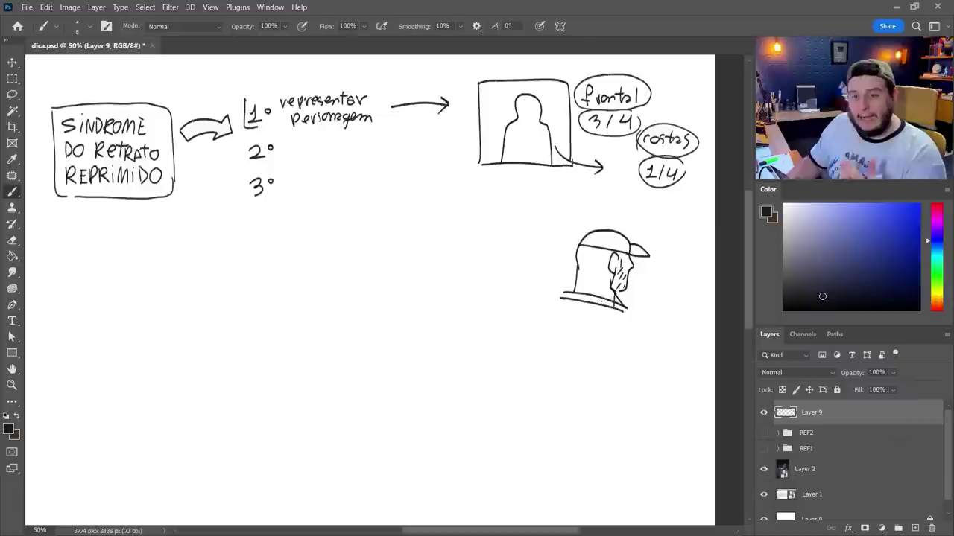
{"action": "left_click_drag", "start_coordinate": [574, 282], "coordinate": [544, 336]}
Draw a box around the labels "costas" and "1/4" and another around the first list item "representar personagem".
{"action": "mouse_move", "coordinate": [636, 128]}
{"action": "left_mouse_down"}
{"action": "mouse_move", "coordinate": [634, 187]}
{"action": "mouse_move", "coordinate": [640, 124]}
{"action": "mouse_move", "coordinate": [701, 123]}
{"action": "mouse_move", "coordinate": [702, 179]}
{"action": "left_mouse_up"}
{"action": "left_click_drag", "start_coordinate": [638, 186], "coordinate": [704, 185]}
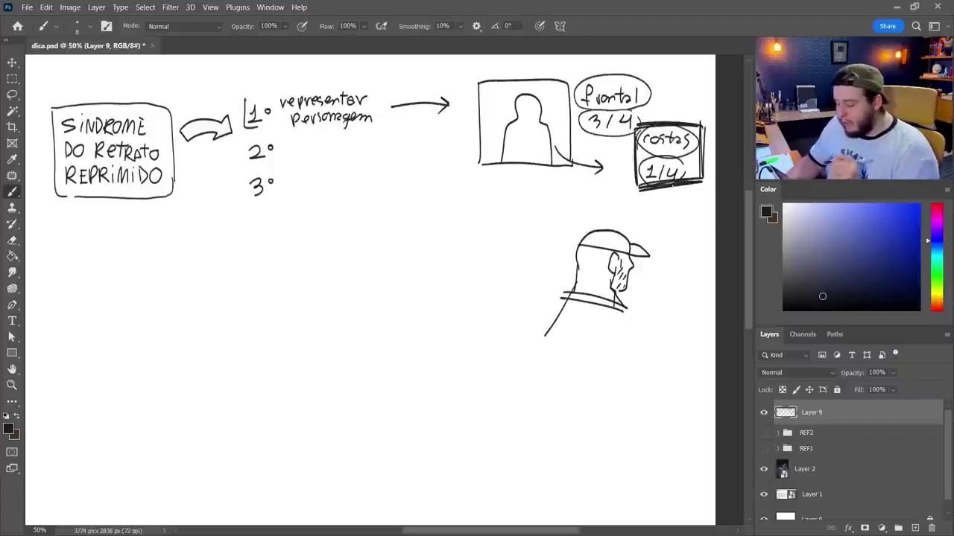
{"action": "mouse_move", "coordinate": [254, 128]}
{"action": "left_mouse_down"}
{"action": "mouse_move", "coordinate": [358, 129]}
{"action": "mouse_move", "coordinate": [384, 115]}
{"action": "left_mouse_up"}
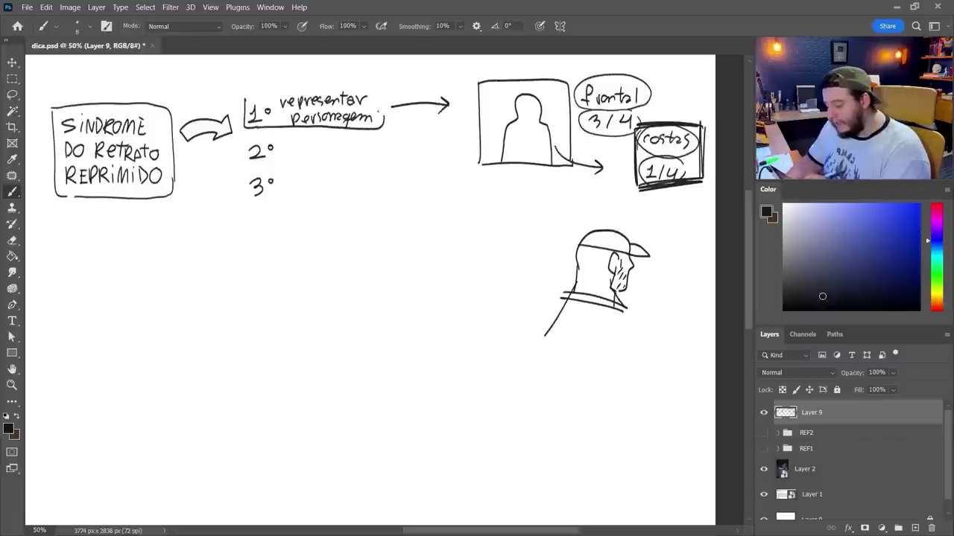
{"action": "left_click_drag", "start_coordinate": [263, 89], "coordinate": [385, 104]}
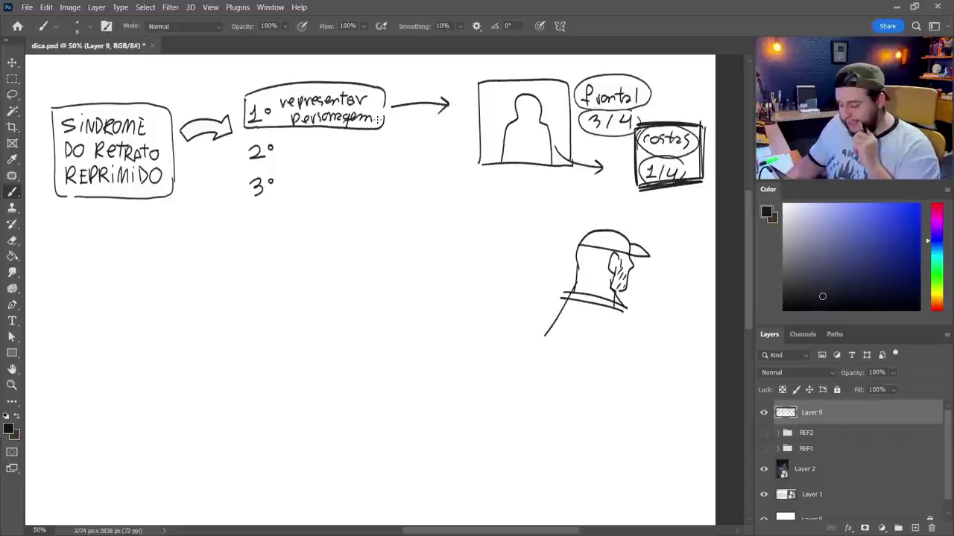
Handwrite "ART SPLASH" and "promocionais" in quotation marks below the boxed title.
{"action": "left_click_drag", "start_coordinate": [350, 321], "coordinate": [468, 288]}
{"action": "left_click_drag", "start_coordinate": [190, 219], "coordinate": [191, 221]}
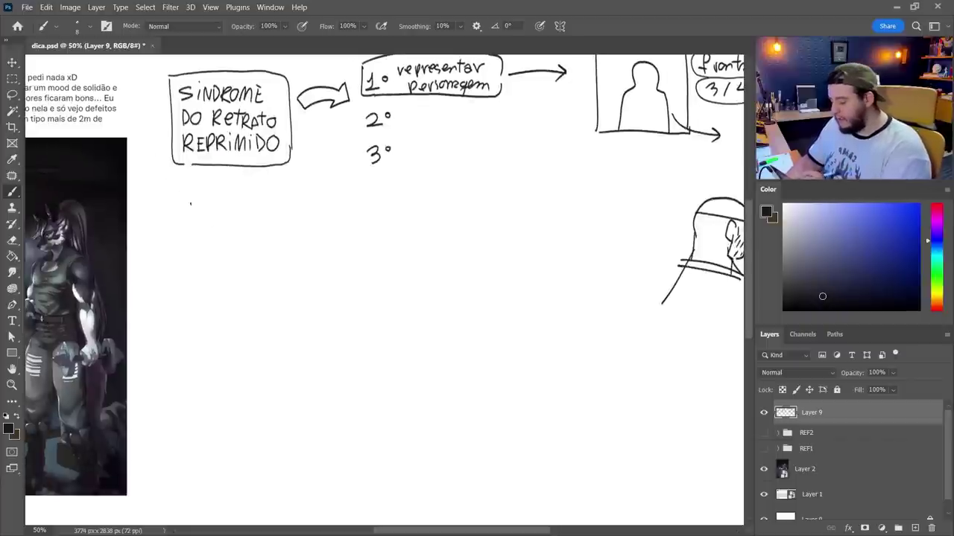
{"action": "mouse_move", "coordinate": [187, 203]}
{"action": "left_mouse_down"}
{"action": "mouse_move", "coordinate": [173, 219]}
{"action": "mouse_move", "coordinate": [265, 219]}
{"action": "left_mouse_up"}
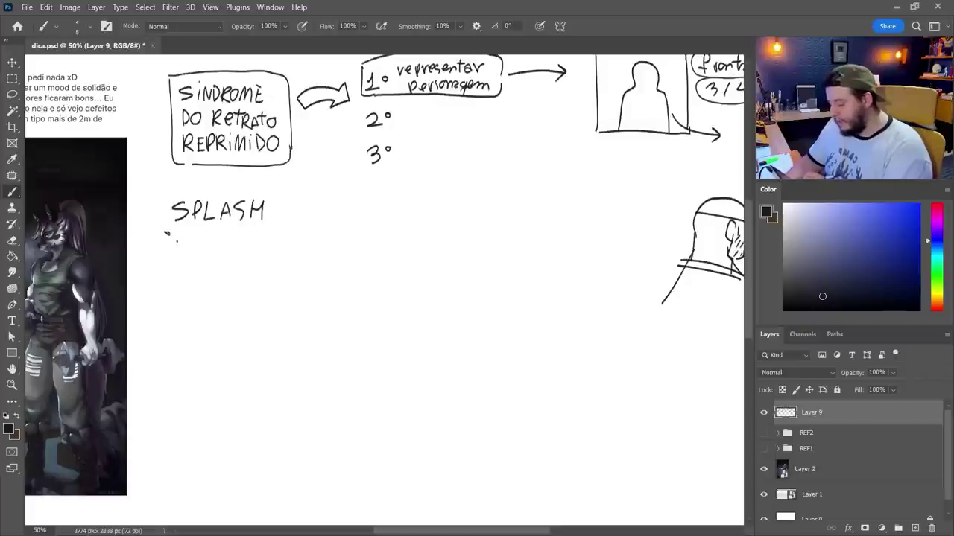
{"action": "left_click_drag", "start_coordinate": [177, 235], "coordinate": [273, 240]}
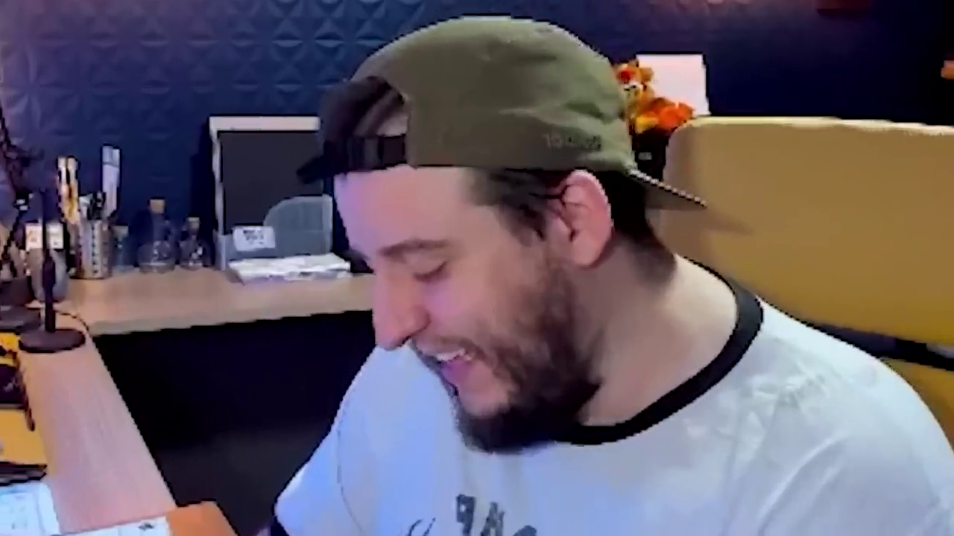
Handwrite "LOGO MAIOR" in quotation marks below the splash art note, correcting the letter G.
{"action": "left_click_drag", "start_coordinate": [210, 285], "coordinate": [231, 280]}
{"action": "left_click_drag", "start_coordinate": [197, 321], "coordinate": [215, 303]}
{"action": "mouse_move", "coordinate": [221, 320]}
{"action": "left_mouse_down"}
{"action": "mouse_move", "coordinate": [244, 310]}
{"action": "mouse_move", "coordinate": [241, 318]}
{"action": "mouse_move", "coordinate": [263, 297]}
{"action": "left_mouse_up"}
{"action": "left_click_drag", "start_coordinate": [263, 296], "coordinate": [273, 314]}
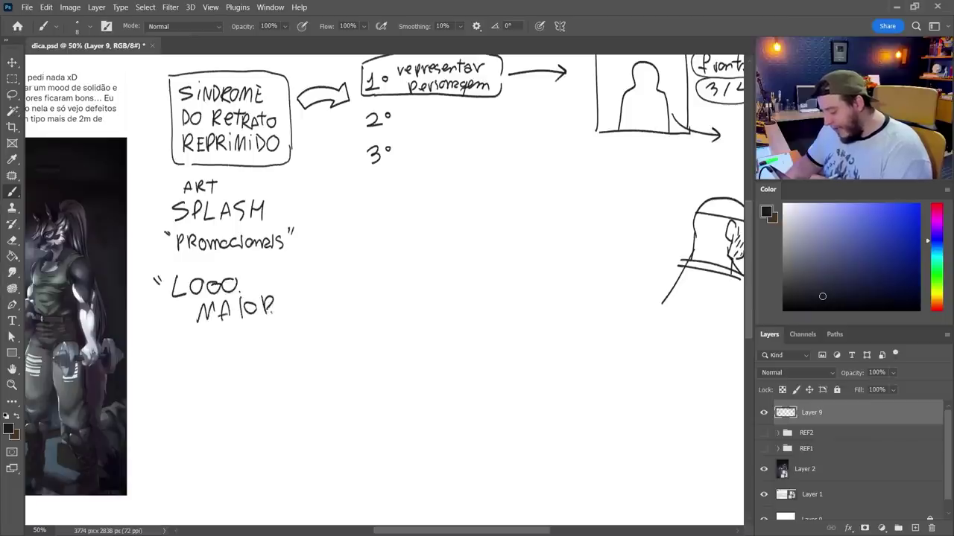
{"action": "key", "text": "e"}
{"action": "left_click_drag", "start_coordinate": [218, 282], "coordinate": [213, 286]}
{"action": "key", "text": "b"}
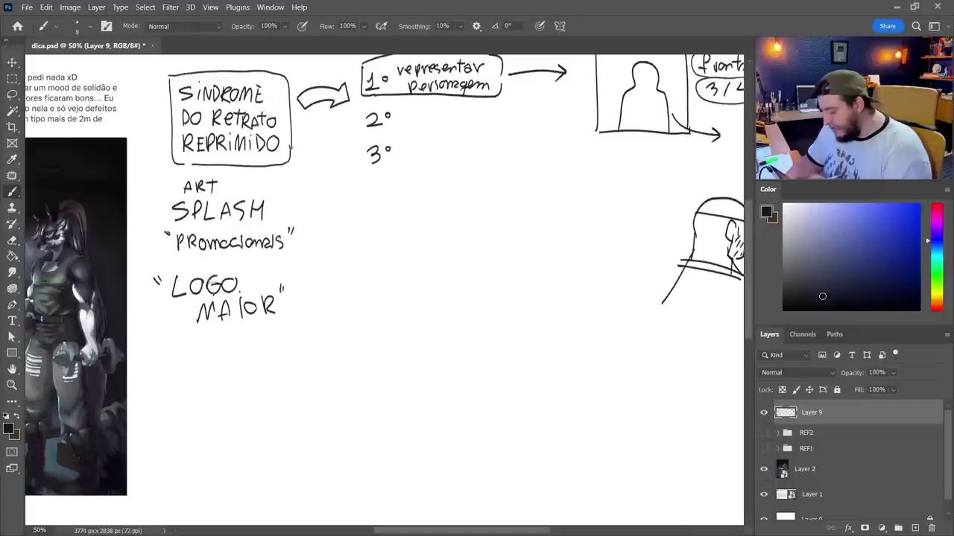
Handwrite "identificação" below the "LOGO MAIOR" note.
{"action": "left_click_drag", "start_coordinate": [254, 361], "coordinate": [275, 330]}
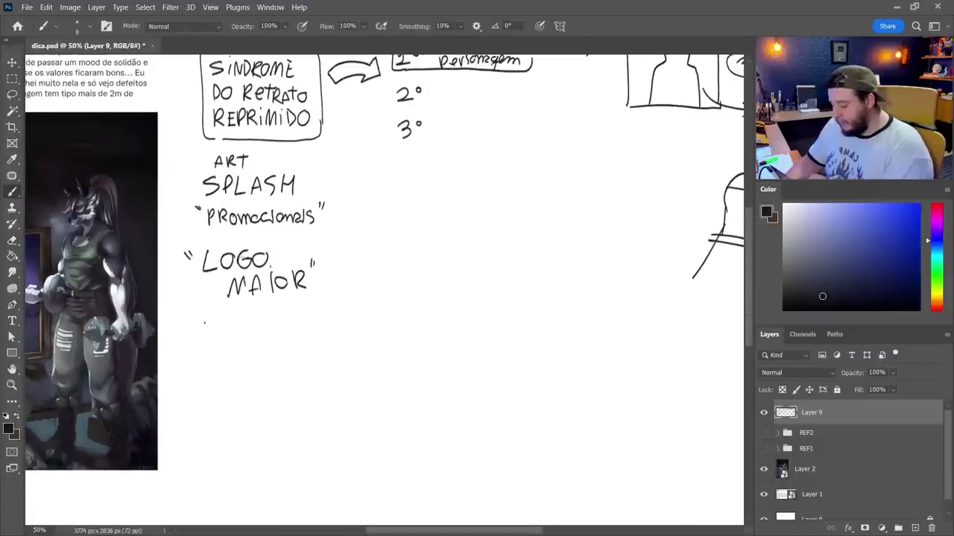
{"action": "left_click_drag", "start_coordinate": [204, 322], "coordinate": [214, 325]}
{"action": "left_click_drag", "start_coordinate": [216, 323], "coordinate": [241, 325]}
{"action": "left_click_drag", "start_coordinate": [247, 319], "coordinate": [246, 325]}
{"action": "left_click_drag", "start_coordinate": [254, 306], "coordinate": [251, 332]}
{"action": "left_click_drag", "start_coordinate": [260, 318], "coordinate": [305, 320]}
{"action": "left_click_drag", "start_coordinate": [288, 329], "coordinate": [289, 341]}
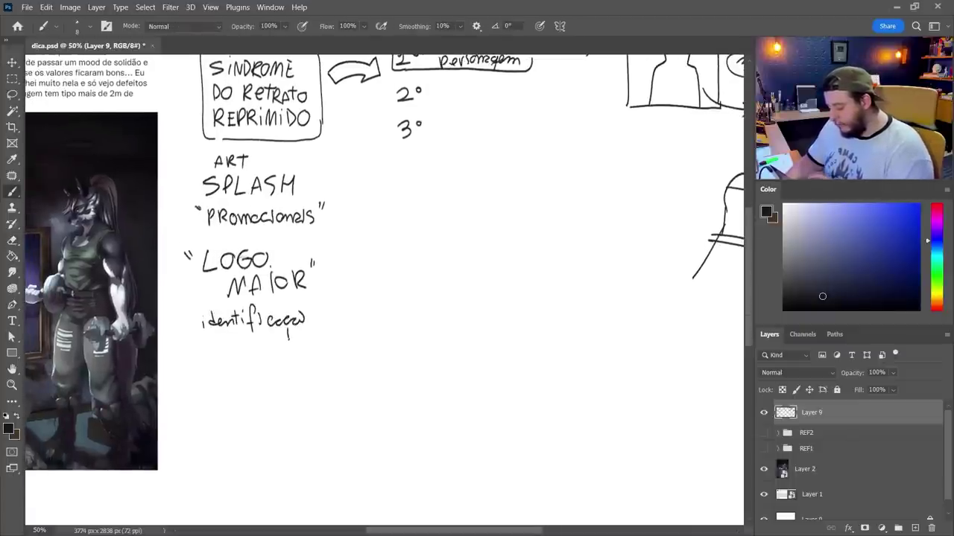
Handwrite "venda" below "identificação" and enclose it in a thick box.
{"action": "left_click_drag", "start_coordinate": [228, 350], "coordinate": [237, 361]}
{"action": "left_click_drag", "start_coordinate": [238, 353], "coordinate": [262, 362]}
{"action": "left_click_drag", "start_coordinate": [268, 356], "coordinate": [276, 360]}
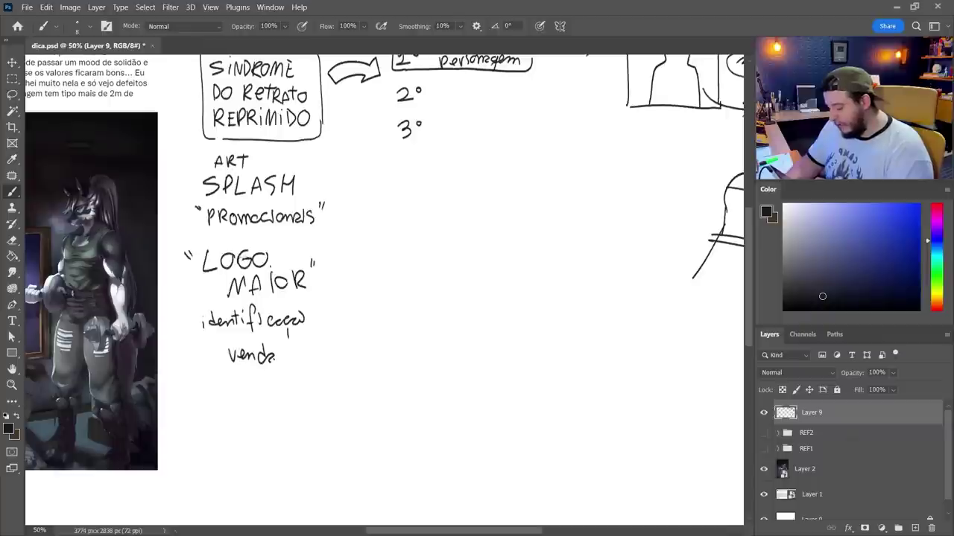
{"action": "left_click_drag", "start_coordinate": [237, 334], "coordinate": [282, 347]}
{"action": "mouse_move", "coordinate": [236, 333]}
{"action": "left_mouse_down"}
{"action": "mouse_move", "coordinate": [225, 372]}
{"action": "mouse_move", "coordinate": [280, 365]}
{"action": "left_mouse_up"}
{"action": "mouse_move", "coordinate": [284, 365]}
{"action": "left_mouse_down"}
{"action": "mouse_move", "coordinate": [276, 332]}
{"action": "mouse_move", "coordinate": [219, 335]}
{"action": "left_mouse_up"}
{"action": "left_click_drag", "start_coordinate": [220, 334], "coordinate": [223, 371]}
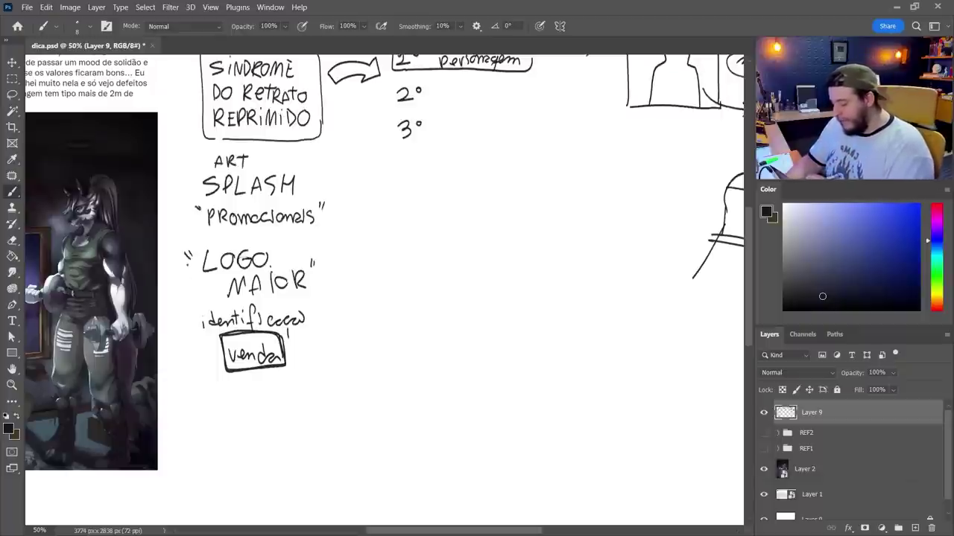
Bracket the notes from "LOGO MAIOR" to "venda" and enclose the "ART SPLASH promocionais" note in curved brackets.
{"action": "mouse_move", "coordinate": [186, 253]}
{"action": "left_mouse_down"}
{"action": "mouse_move", "coordinate": [184, 315]}
{"action": "mouse_move", "coordinate": [215, 353]}
{"action": "left_mouse_up"}
{"action": "mouse_move", "coordinate": [315, 252]}
{"action": "left_mouse_down"}
{"action": "mouse_move", "coordinate": [337, 324]}
{"action": "mouse_move", "coordinate": [288, 349]}
{"action": "left_mouse_up"}
{"action": "mouse_move", "coordinate": [205, 156]}
{"action": "left_mouse_down"}
{"action": "mouse_move", "coordinate": [182, 193]}
{"action": "mouse_move", "coordinate": [197, 228]}
{"action": "left_mouse_up"}
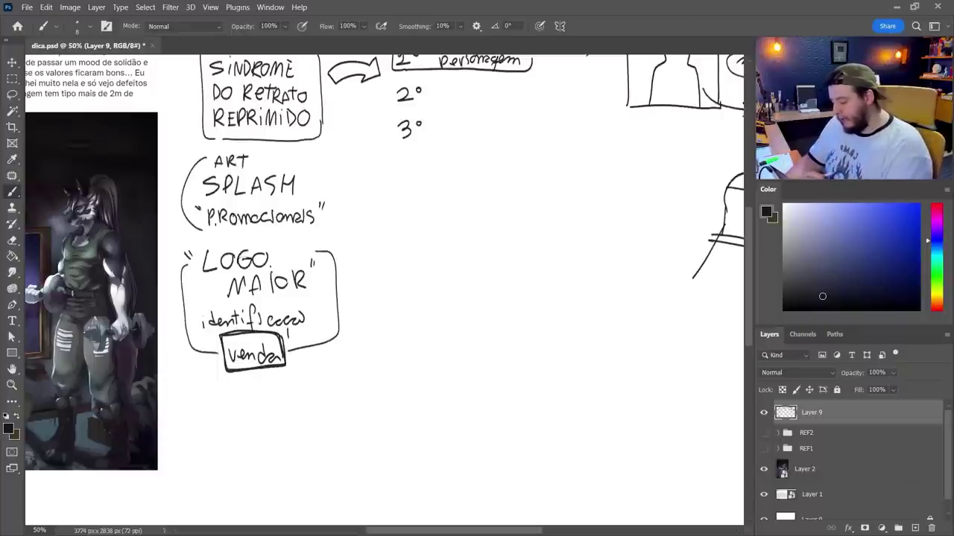
{"action": "mouse_move", "coordinate": [284, 157]}
{"action": "left_mouse_down"}
{"action": "mouse_move", "coordinate": [342, 181]}
{"action": "mouse_move", "coordinate": [329, 220]}
{"action": "left_mouse_up"}
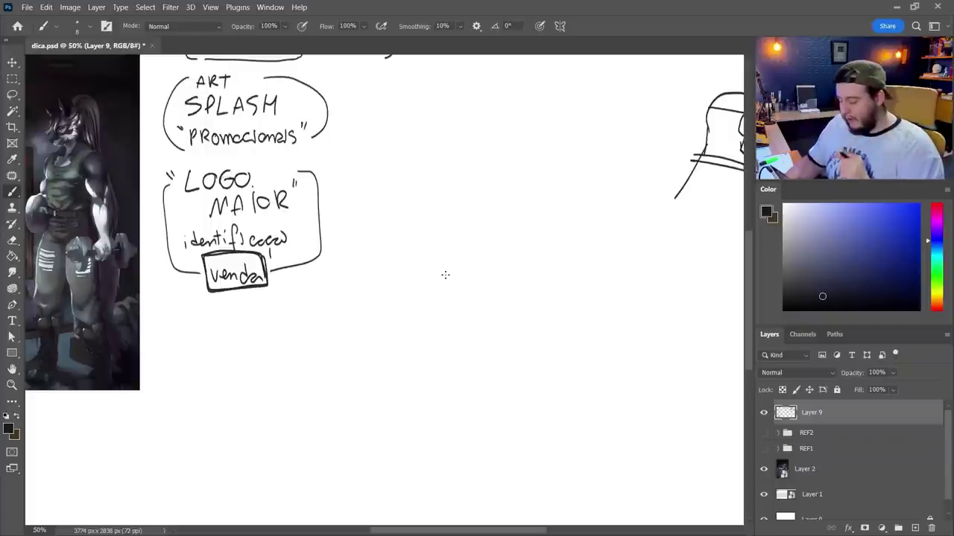
Draw an upright frame below the "venda" box and sketch a full-body, front-facing character with cap and beard inside it.
{"action": "mouse_move", "coordinate": [190, 314]}
{"action": "left_mouse_down"}
{"action": "mouse_move", "coordinate": [234, 308]}
{"action": "mouse_move", "coordinate": [302, 334]}
{"action": "mouse_move", "coordinate": [314, 451]}
{"action": "left_mouse_up"}
{"action": "left_click_drag", "start_coordinate": [195, 451], "coordinate": [321, 452]}
{"action": "mouse_move", "coordinate": [232, 357]}
{"action": "left_mouse_down"}
{"action": "mouse_move", "coordinate": [263, 343]}
{"action": "mouse_move", "coordinate": [266, 361]}
{"action": "mouse_move", "coordinate": [229, 351]}
{"action": "mouse_move", "coordinate": [236, 374]}
{"action": "mouse_move", "coordinate": [266, 363]}
{"action": "mouse_move", "coordinate": [250, 362]}
{"action": "mouse_move", "coordinate": [262, 363]}
{"action": "mouse_move", "coordinate": [260, 376]}
{"action": "mouse_move", "coordinate": [242, 403]}
{"action": "left_mouse_up"}
{"action": "left_click_drag", "start_coordinate": [254, 399], "coordinate": [264, 396]}
{"action": "left_click_drag", "start_coordinate": [242, 399], "coordinate": [242, 423]}
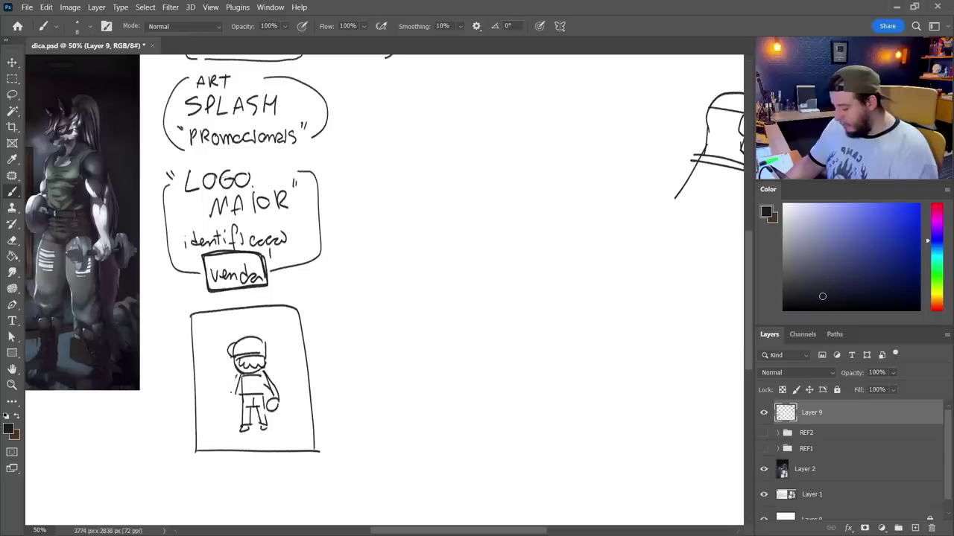
{"action": "left_click_drag", "start_coordinate": [237, 377], "coordinate": [230, 396]}
{"action": "mouse_move", "coordinate": [233, 399]}
{"action": "left_mouse_down"}
{"action": "mouse_move", "coordinate": [233, 411]}
{"action": "mouse_move", "coordinate": [230, 398]}
{"action": "left_mouse_up"}
{"action": "left_click_drag", "start_coordinate": [235, 375], "coordinate": [227, 419]}
Sketch a simple background of ground lines, curved shapes and blocky buildings around the framed full-body character.
{"action": "left_click_drag", "start_coordinate": [257, 413], "coordinate": [295, 410]}
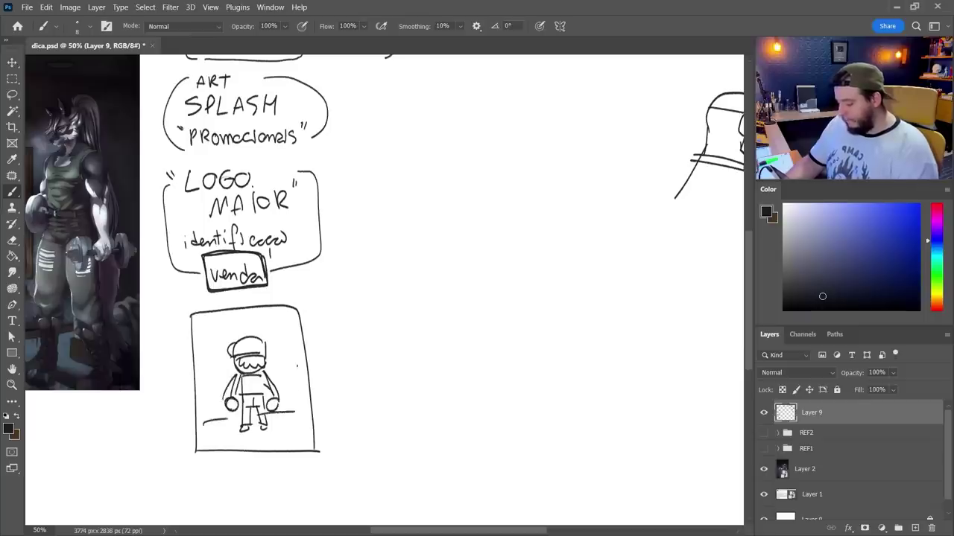
{"action": "left_click_drag", "start_coordinate": [276, 349], "coordinate": [296, 344]}
{"action": "mouse_move", "coordinate": [187, 358]}
{"action": "left_mouse_down"}
{"action": "mouse_move", "coordinate": [221, 355]}
{"action": "mouse_move", "coordinate": [221, 372]}
{"action": "left_mouse_up"}
{"action": "left_click_drag", "start_coordinate": [296, 385], "coordinate": [302, 389]}
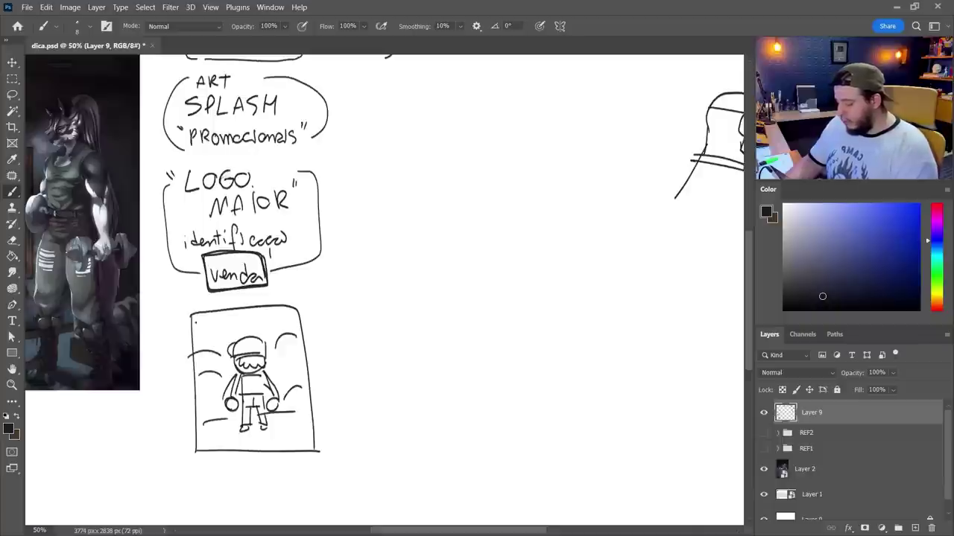
{"action": "left_click_drag", "start_coordinate": [195, 319], "coordinate": [199, 340]}
{"action": "mouse_move", "coordinate": [214, 324]}
{"action": "left_mouse_down"}
{"action": "mouse_move", "coordinate": [218, 339]}
{"action": "mouse_move", "coordinate": [233, 341]}
{"action": "left_mouse_up"}
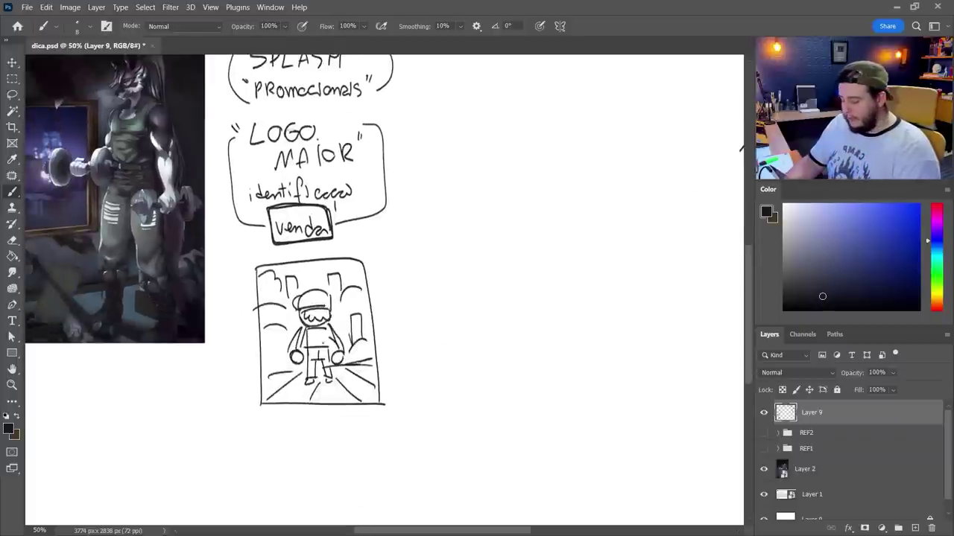
Retrace the outline of the framed full-body character so its silhouette stands out from the background.
{"action": "mouse_move", "coordinate": [301, 333]}
{"action": "left_mouse_down"}
{"action": "mouse_move", "coordinate": [293, 360]}
{"action": "mouse_move", "coordinate": [319, 361]}
{"action": "left_mouse_up"}
{"action": "left_click_drag", "start_coordinate": [321, 361], "coordinate": [336, 377]}
{"action": "mouse_move", "coordinate": [336, 375]}
{"action": "left_mouse_down"}
{"action": "mouse_move", "coordinate": [330, 355]}
{"action": "mouse_move", "coordinate": [347, 362]}
{"action": "left_mouse_up"}
{"action": "left_click_drag", "start_coordinate": [328, 319], "coordinate": [347, 356]}
{"action": "left_click_drag", "start_coordinate": [330, 320], "coordinate": [312, 290]}
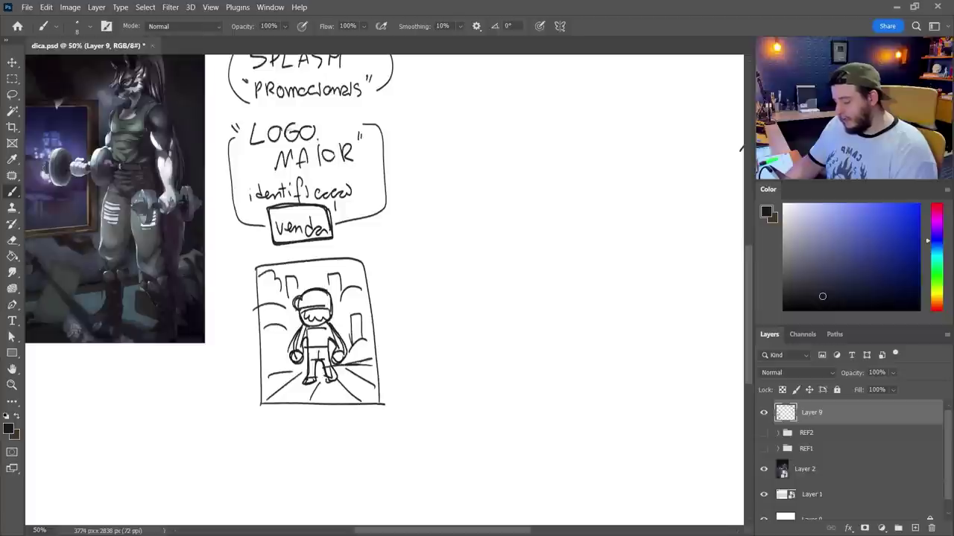
Draw large thick brackets on both sides of the "ART SPLASH" and "LOGO MAIOR" notes to group them.
{"action": "left_click_drag", "start_coordinate": [422, 307], "coordinate": [365, 391]}
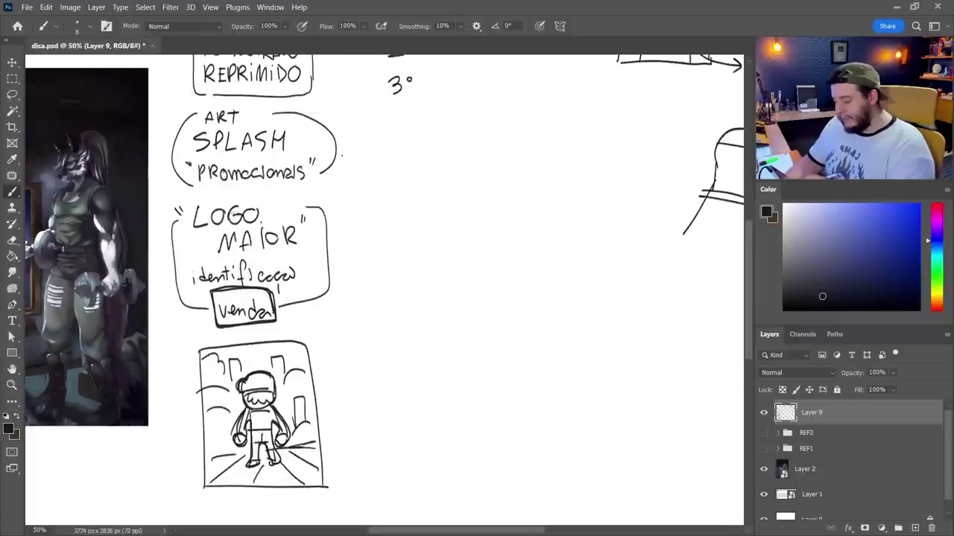
{"action": "mouse_move", "coordinate": [322, 117]}
{"action": "left_mouse_down"}
{"action": "mouse_move", "coordinate": [342, 135]}
{"action": "mouse_move", "coordinate": [353, 341]}
{"action": "left_mouse_up"}
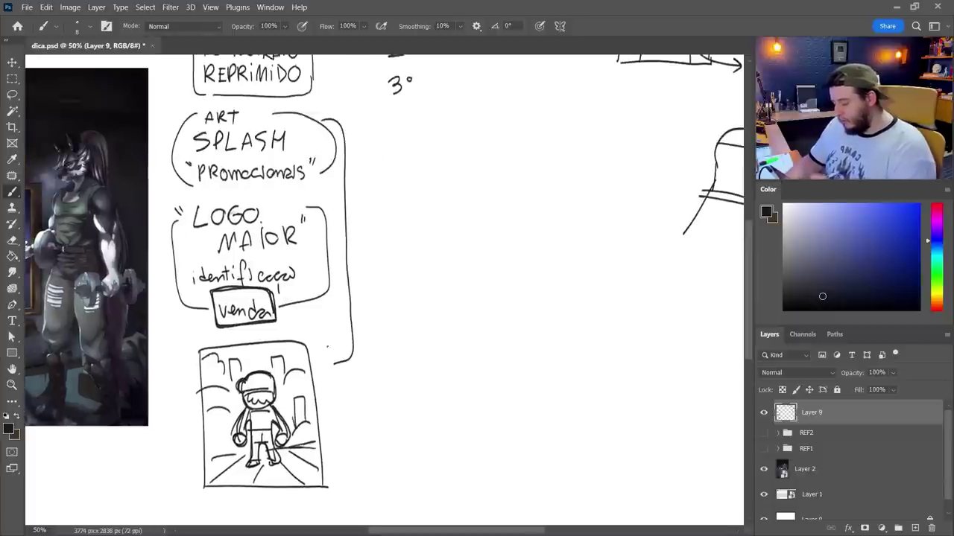
{"action": "mouse_move", "coordinate": [165, 136]}
{"action": "left_mouse_down"}
{"action": "mouse_move", "coordinate": [157, 312]}
{"action": "mouse_move", "coordinate": [189, 368]}
{"action": "left_mouse_up"}
{"action": "mouse_move", "coordinate": [158, 322]}
{"action": "left_mouse_down"}
{"action": "mouse_move", "coordinate": [166, 138]}
{"action": "mouse_move", "coordinate": [164, 328]}
{"action": "mouse_move", "coordinate": [189, 368]}
{"action": "left_mouse_up"}
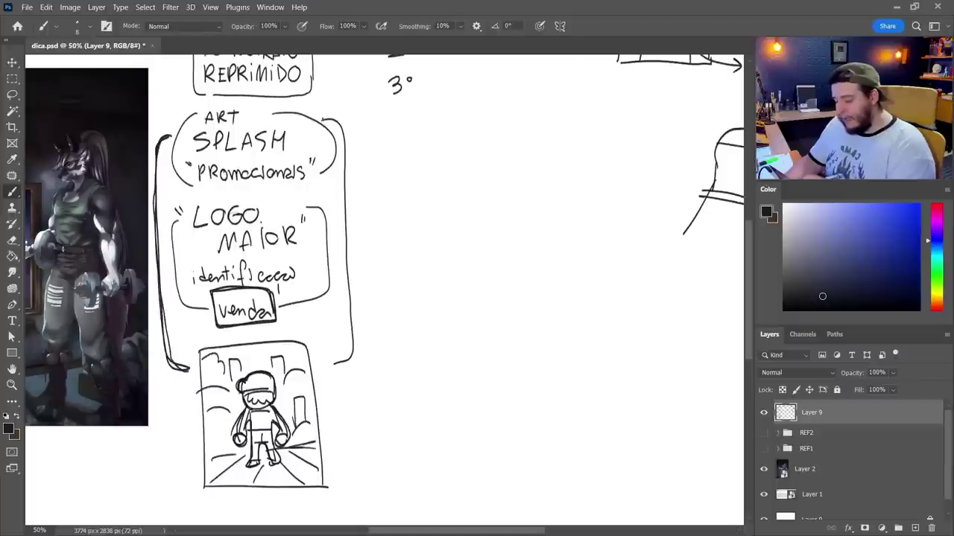
{"action": "mouse_move", "coordinate": [322, 118]}
{"action": "left_mouse_down"}
{"action": "mouse_move", "coordinate": [352, 361]}
{"action": "mouse_move", "coordinate": [346, 184]}
{"action": "left_mouse_up"}
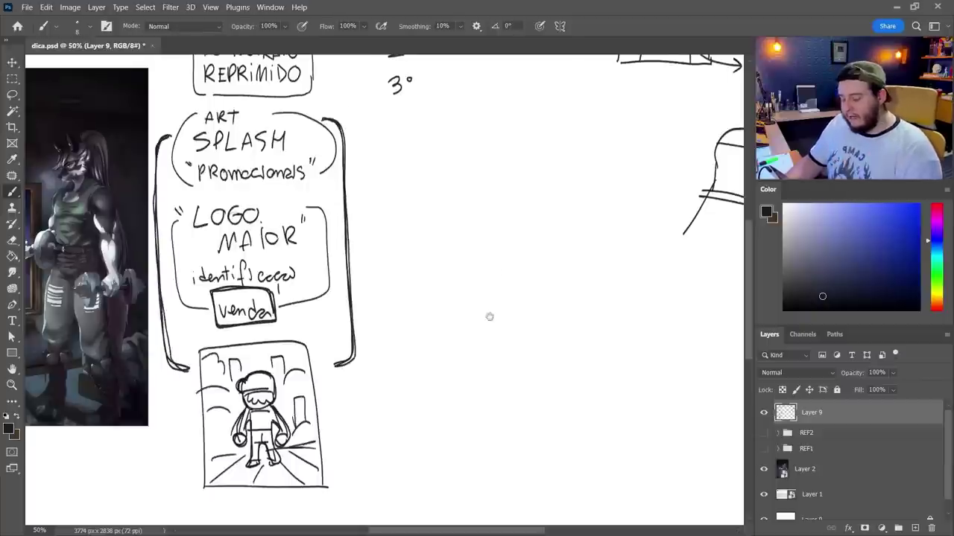
Draw a square frame around the rear-view head sketch and add its second shoulder line.
{"action": "left_click_drag", "start_coordinate": [489, 317], "coordinate": [399, 403]}
{"action": "left_click_drag", "start_coordinate": [439, 370], "coordinate": [414, 378]}
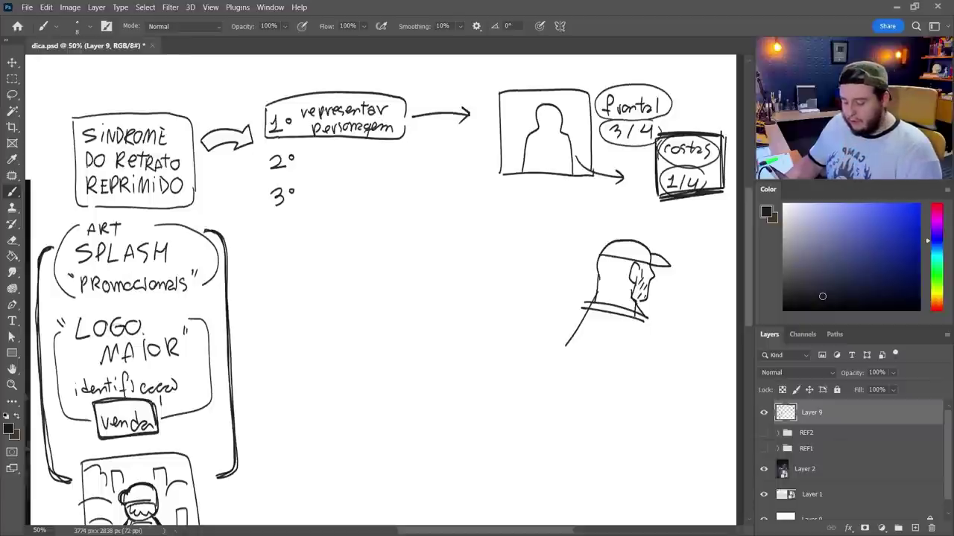
{"action": "mouse_move", "coordinate": [570, 211]}
{"action": "left_mouse_down"}
{"action": "mouse_move", "coordinate": [633, 349]}
{"action": "mouse_move", "coordinate": [719, 234]}
{"action": "mouse_move", "coordinate": [575, 208]}
{"action": "left_mouse_up"}
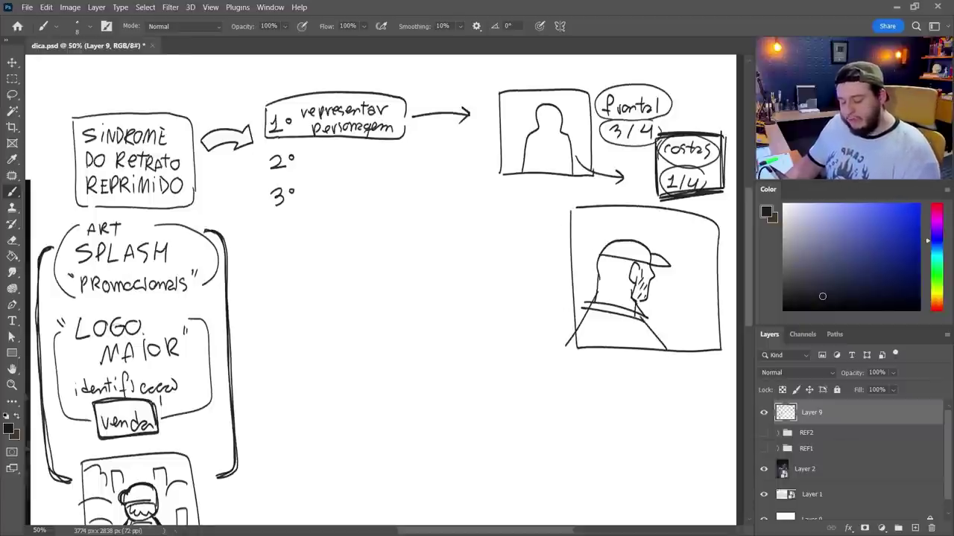
Thicken the box around "costas" and "1/4" and draw a curved arrow in front of the rear-view head's face.
{"action": "mouse_move", "coordinate": [697, 196]}
{"action": "left_mouse_down"}
{"action": "mouse_move", "coordinate": [717, 135]}
{"action": "mouse_move", "coordinate": [664, 195]}
{"action": "mouse_move", "coordinate": [722, 139]}
{"action": "left_mouse_up"}
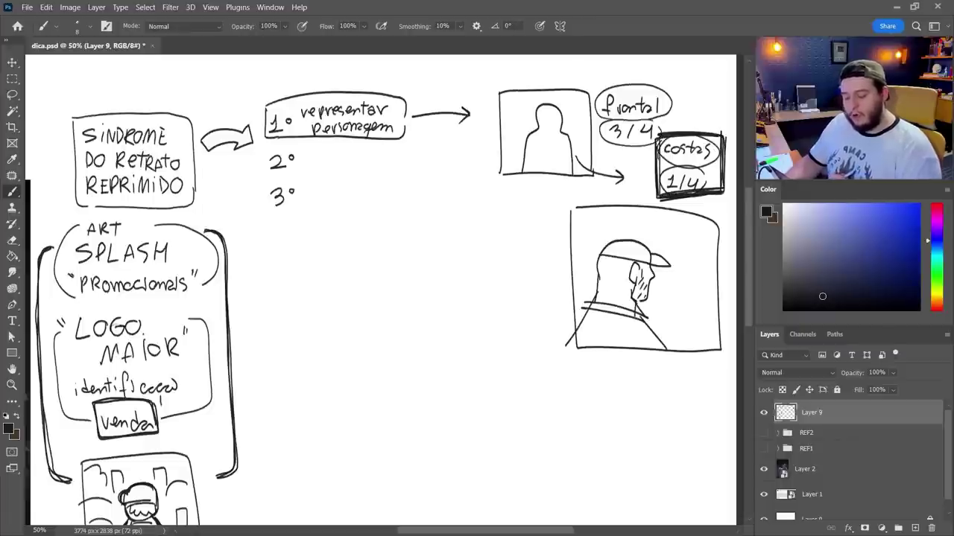
{"action": "left_click_drag", "start_coordinate": [631, 315], "coordinate": [668, 312]}
{"action": "left_click", "coordinate": [675, 307]}
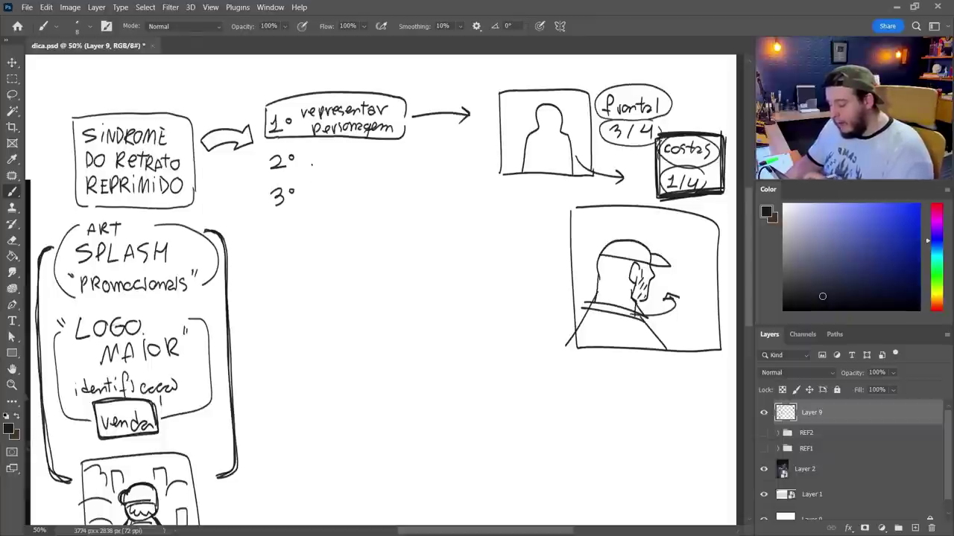
Handwrite "% na comp" as the second list item and draw a frame around it.
{"action": "left_click_drag", "start_coordinate": [310, 153], "coordinate": [411, 171]}
{"action": "mouse_move", "coordinate": [406, 140]}
{"action": "left_mouse_down"}
{"action": "mouse_move", "coordinate": [270, 142]}
{"action": "mouse_move", "coordinate": [421, 172]}
{"action": "mouse_move", "coordinate": [402, 140]}
{"action": "left_mouse_up"}
Handwrite "mood solidão" as the third list item and draw a frame around it.
{"action": "left_click_drag", "start_coordinate": [440, 319], "coordinate": [446, 289]}
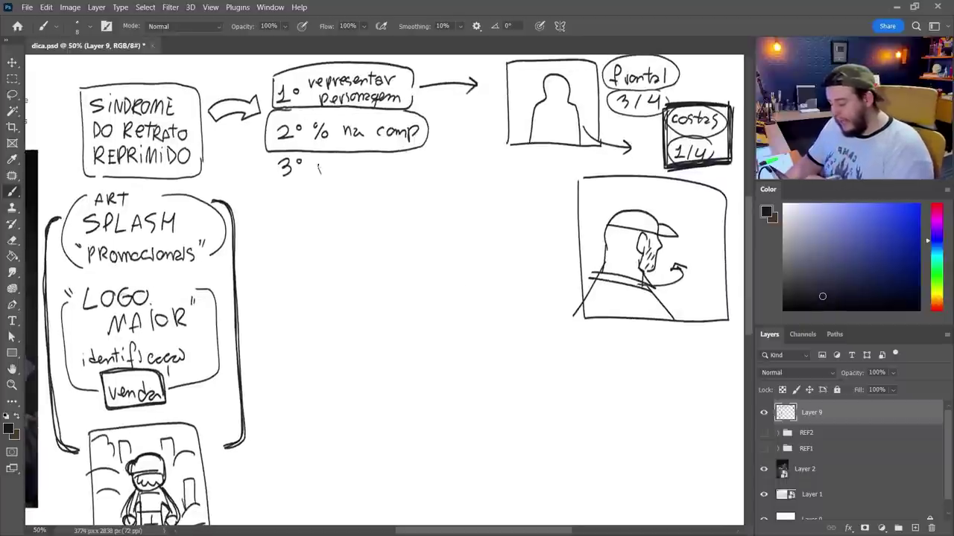
{"action": "left_click", "coordinate": [340, 173]}
{"action": "left_click_drag", "start_coordinate": [319, 167], "coordinate": [348, 170]}
{"action": "left_click_drag", "start_coordinate": [355, 171], "coordinate": [395, 180]}
{"action": "left_click_drag", "start_coordinate": [402, 171], "coordinate": [403, 180]}
{"action": "left_click_drag", "start_coordinate": [412, 158], "coordinate": [410, 180]}
{"action": "left_click", "coordinate": [422, 179]}
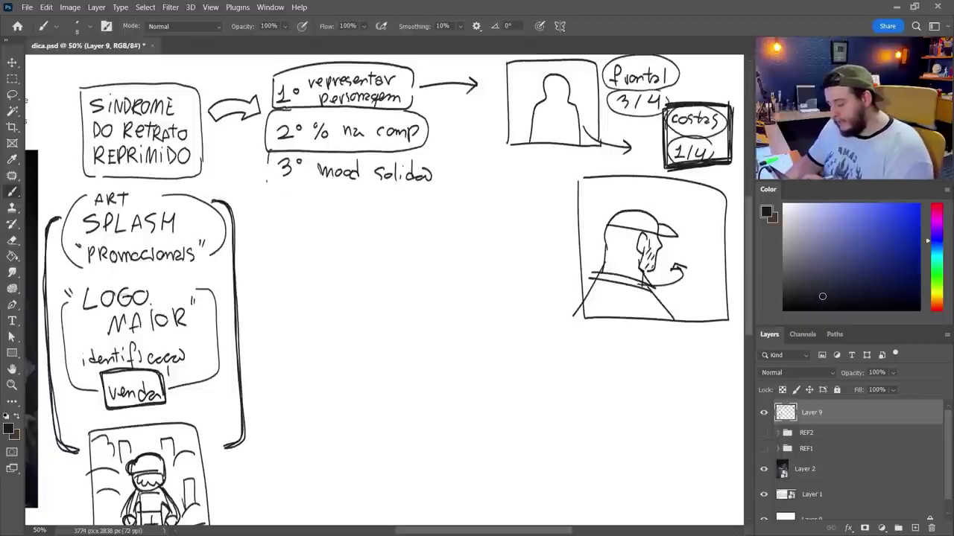
{"action": "mouse_move", "coordinate": [267, 181]}
{"action": "left_mouse_down"}
{"action": "mouse_move", "coordinate": [419, 195]}
{"action": "mouse_move", "coordinate": [417, 146]}
{"action": "left_mouse_up"}
Draw a tall rectangular frame between the third list item and the framed rear-view head, reinforcing its edges.
{"action": "left_click_drag", "start_coordinate": [553, 302], "coordinate": [528, 233]}
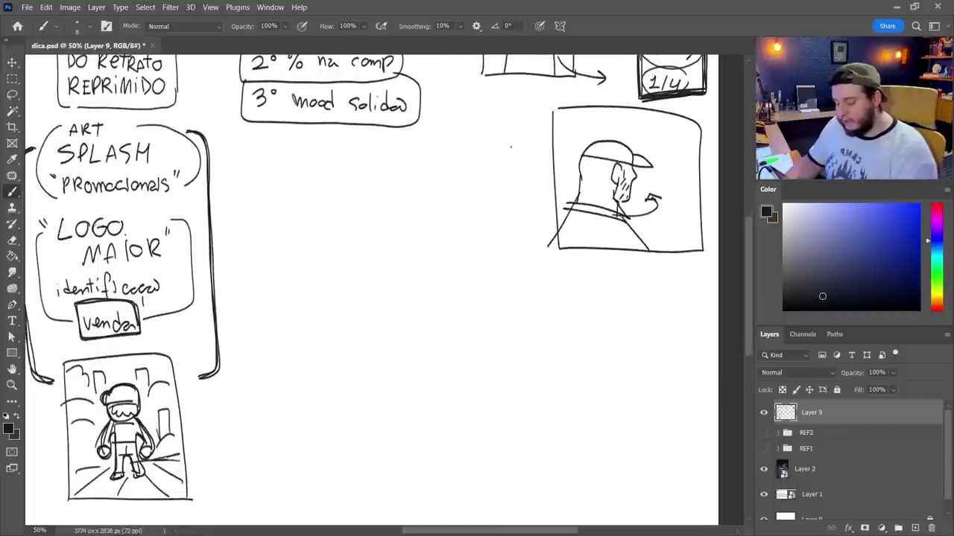
{"action": "mouse_move", "coordinate": [511, 116]}
{"action": "left_mouse_down"}
{"action": "mouse_move", "coordinate": [517, 250]}
{"action": "mouse_move", "coordinate": [425, 111]}
{"action": "mouse_move", "coordinate": [420, 237]}
{"action": "mouse_move", "coordinate": [519, 250]}
{"action": "left_mouse_up"}
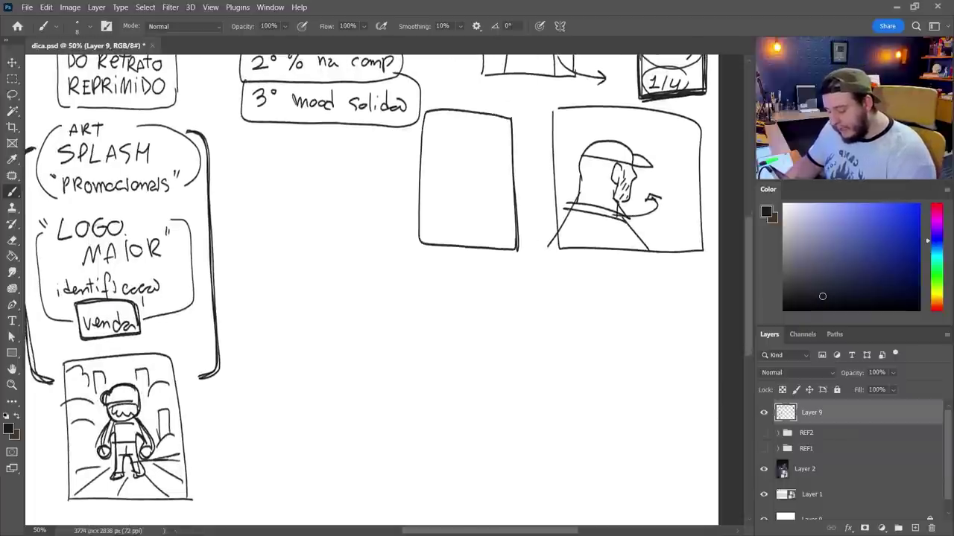
{"action": "left_click_drag", "start_coordinate": [512, 161], "coordinate": [428, 113]}
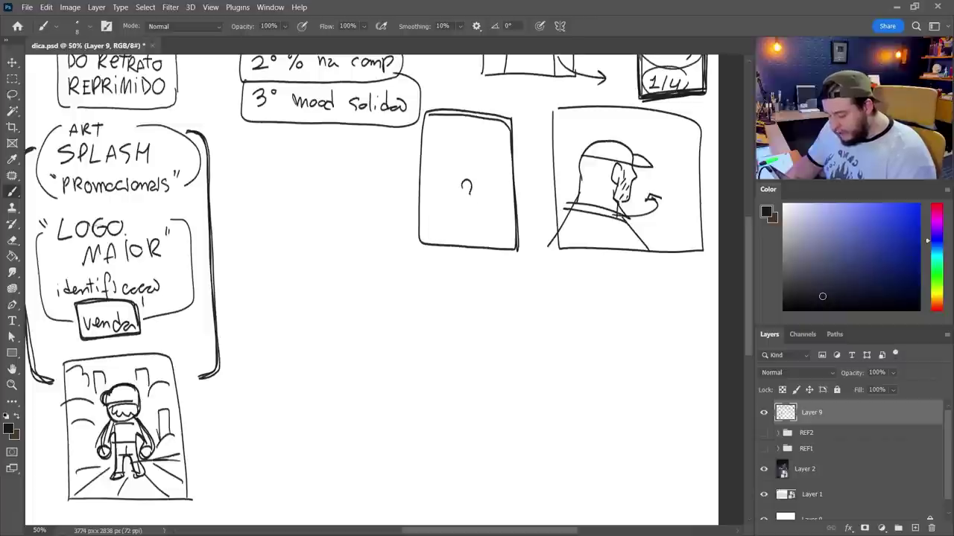
Sketch a small full-body figure in the tall frame and surround it with converging vertical and horizontal environment lines.
{"action": "mouse_move", "coordinate": [459, 231]}
{"action": "left_mouse_down"}
{"action": "mouse_move", "coordinate": [476, 231]}
{"action": "mouse_move", "coordinate": [471, 199]}
{"action": "left_mouse_up"}
{"action": "mouse_move", "coordinate": [455, 121]}
{"action": "left_mouse_down"}
{"action": "mouse_move", "coordinate": [420, 224]}
{"action": "mouse_move", "coordinate": [475, 199]}
{"action": "left_mouse_up"}
{"action": "left_click_drag", "start_coordinate": [492, 120], "coordinate": [515, 197]}
{"action": "left_click_drag", "start_coordinate": [421, 135], "coordinate": [509, 148]}
{"action": "left_click_drag", "start_coordinate": [413, 171], "coordinate": [499, 169]}
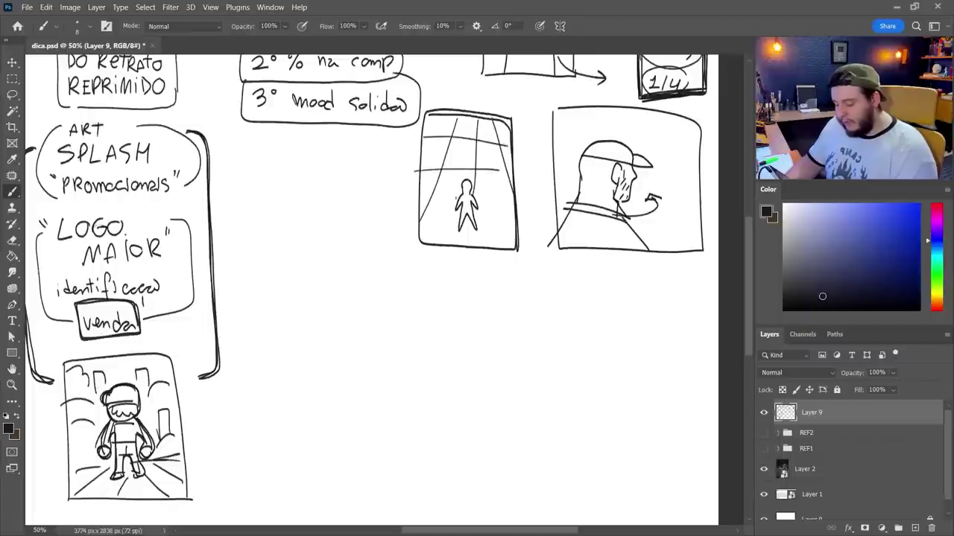
{"action": "left_click_drag", "start_coordinate": [485, 214], "coordinate": [514, 212]}
{"action": "left_click_drag", "start_coordinate": [437, 248], "coordinate": [509, 245]}
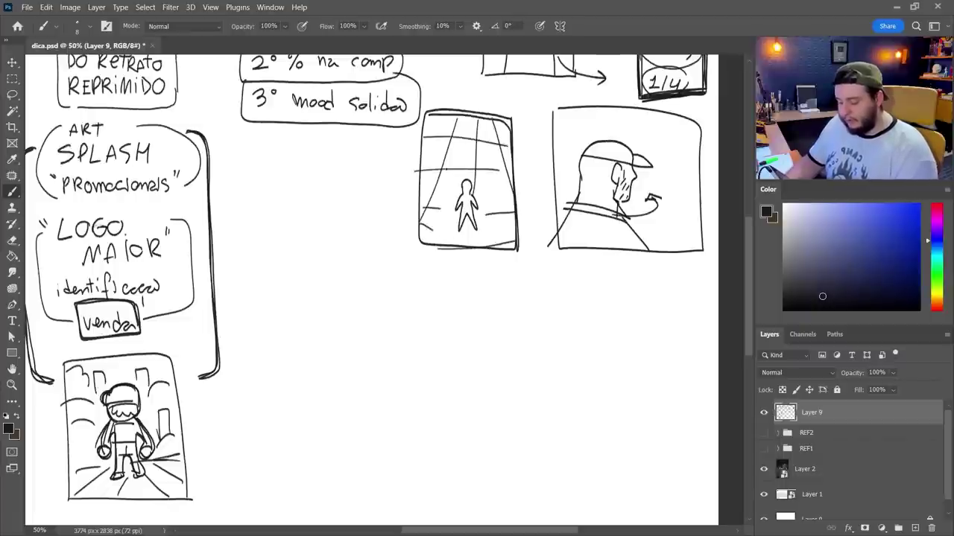
Hatch the upper part of the tall frame above the small figure with dense diagonal strokes.
{"action": "mouse_move", "coordinate": [459, 112]}
{"action": "left_mouse_down"}
{"action": "mouse_move", "coordinate": [424, 135]}
{"action": "mouse_move", "coordinate": [424, 187]}
{"action": "left_mouse_up"}
{"action": "left_click_drag", "start_coordinate": [488, 111], "coordinate": [449, 140]}
{"action": "mouse_move", "coordinate": [498, 120]}
{"action": "left_mouse_down"}
{"action": "mouse_move", "coordinate": [439, 155]}
{"action": "mouse_move", "coordinate": [451, 158]}
{"action": "left_mouse_up"}
{"action": "mouse_move", "coordinate": [505, 140]}
{"action": "left_mouse_down"}
{"action": "mouse_move", "coordinate": [472, 158]}
{"action": "mouse_move", "coordinate": [478, 164]}
{"action": "left_mouse_up"}
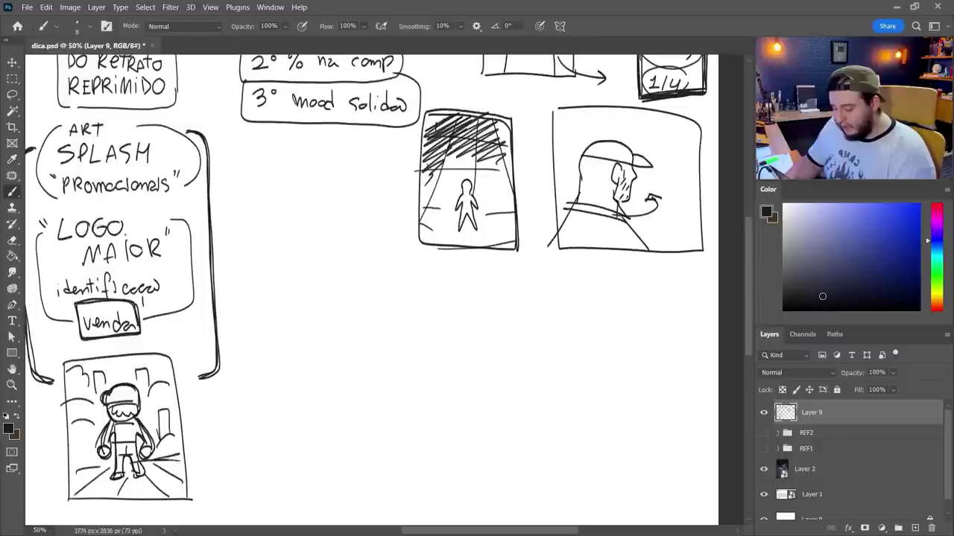
{"action": "left_click_drag", "start_coordinate": [432, 143], "coordinate": [424, 167]}
Shade the side edges and lower corners of the tall frame around the small figure, keeping the figure itself light.
{"action": "left_click_drag", "start_coordinate": [426, 123], "coordinate": [423, 200]}
{"action": "left_click_drag", "start_coordinate": [499, 126], "coordinate": [503, 198]}
{"action": "left_click_drag", "start_coordinate": [439, 121], "coordinate": [507, 115]}
{"action": "mouse_move", "coordinate": [418, 206]}
{"action": "left_mouse_down"}
{"action": "mouse_move", "coordinate": [418, 237]}
{"action": "mouse_move", "coordinate": [438, 241]}
{"action": "mouse_move", "coordinate": [422, 228]}
{"action": "left_mouse_up"}
{"action": "left_click_drag", "start_coordinate": [505, 216], "coordinate": [492, 228]}
{"action": "left_click_drag", "start_coordinate": [511, 220], "coordinate": [492, 243]}
{"action": "left_click_drag", "start_coordinate": [510, 187], "coordinate": [509, 208]}
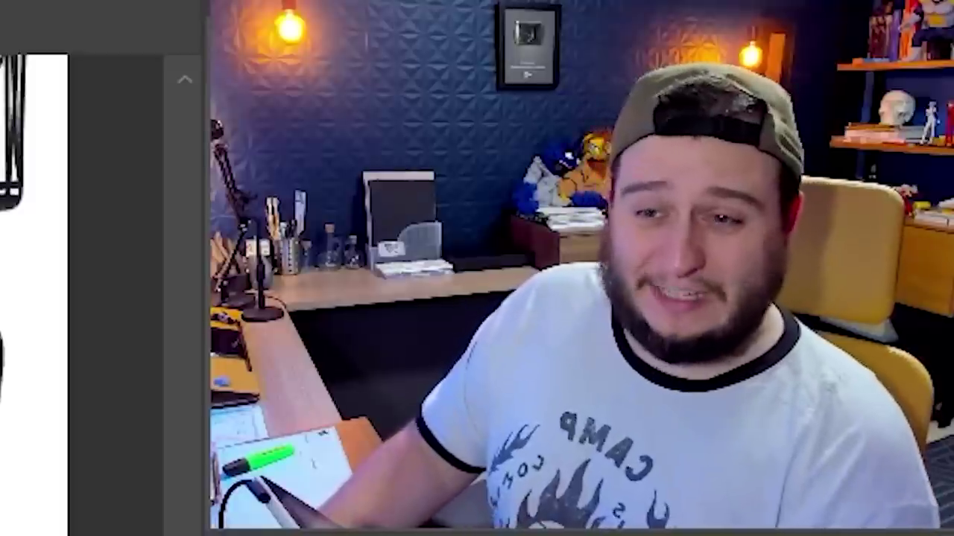
{"action": "left_click_drag", "start_coordinate": [499, 298], "coordinate": [512, 342]}
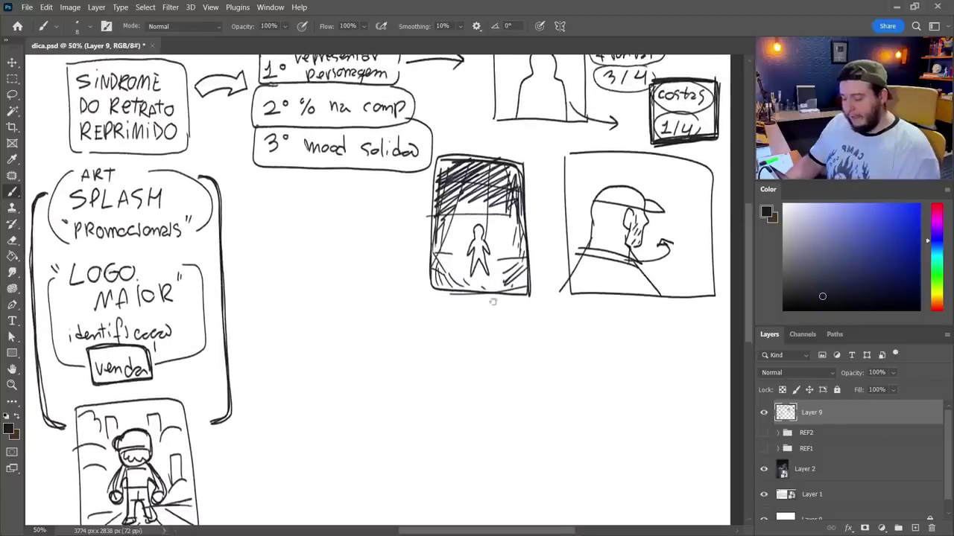
{"action": "left_click_drag", "start_coordinate": [502, 268], "coordinate": [519, 241]}
{"action": "left_click_drag", "start_coordinate": [469, 286], "coordinate": [473, 340]}
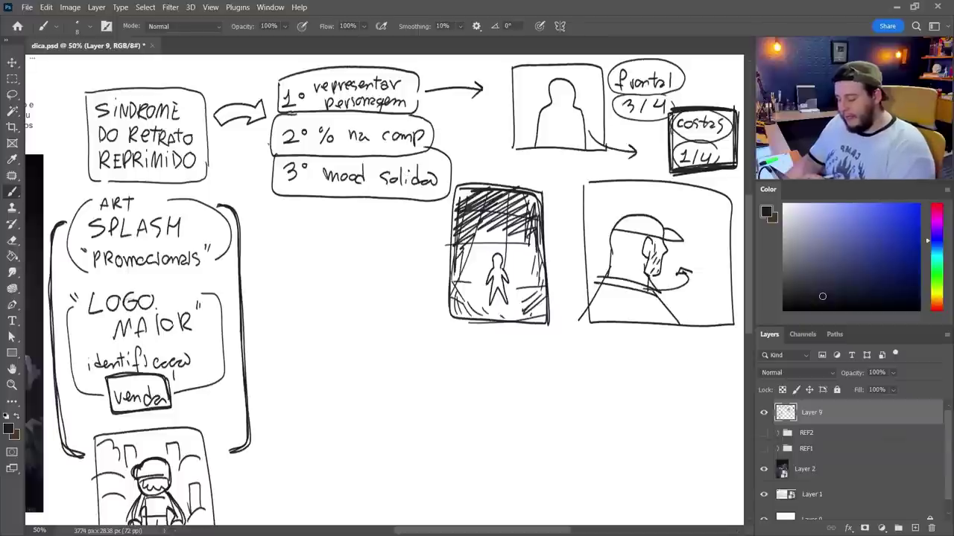
Draw a curved bracket joining the second and third list items, undoing stray strokes.
{"action": "mouse_move", "coordinate": [270, 142]}
{"action": "left_mouse_down"}
{"action": "mouse_move", "coordinate": [261, 173]}
{"action": "mouse_move", "coordinate": [268, 179]}
{"action": "left_mouse_up"}
{"action": "mouse_move", "coordinate": [261, 158]}
{"action": "left_mouse_down"}
{"action": "mouse_move", "coordinate": [271, 160]}
{"action": "mouse_move", "coordinate": [263, 183]}
{"action": "left_mouse_up"}
{"action": "key", "text": "ctrl+z"}
{"action": "key", "text": "ctrl+z"}
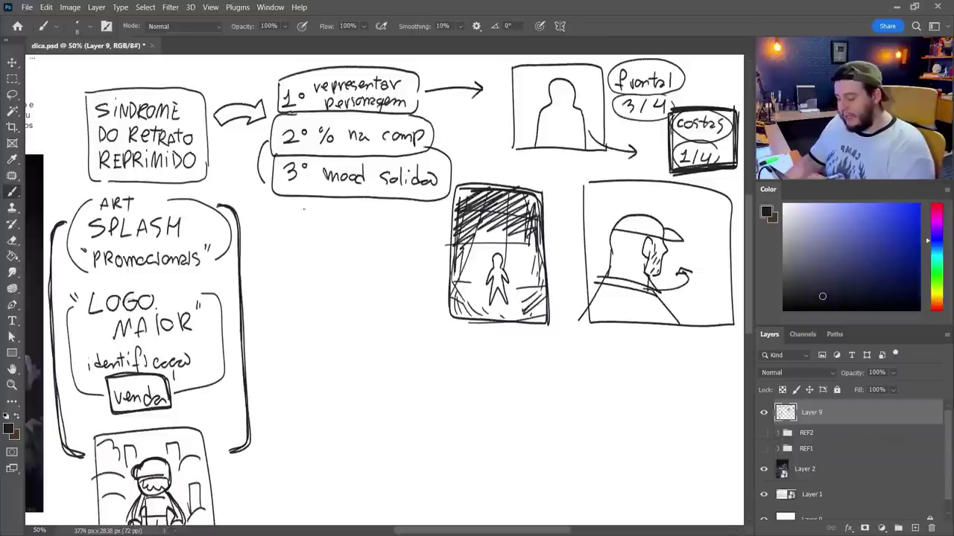
{"action": "left_click_drag", "start_coordinate": [341, 267], "coordinate": [362, 253]}
{"action": "key", "text": "ctrl+z"}
{"action": "left_click_drag", "start_coordinate": [288, 127], "coordinate": [287, 166]}
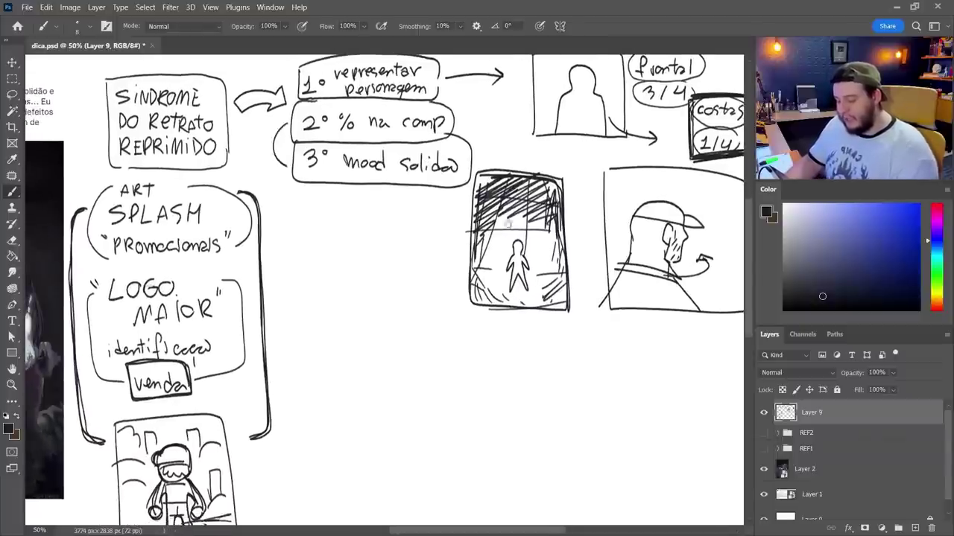
Hide the handwritten notes on Layer 9 and show the REF1 reference group with the comic panel and loneliness photos.
{"action": "left_click_drag", "start_coordinate": [508, 224], "coordinate": [395, 267]}
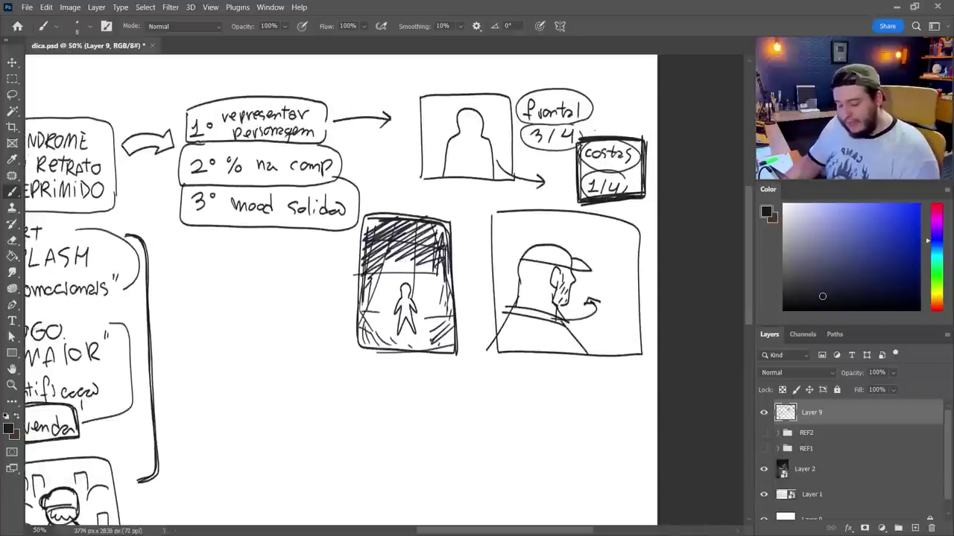
{"action": "mouse_move", "coordinate": [351, 399]}
{"action": "left_mouse_down"}
{"action": "mouse_move", "coordinate": [377, 330]}
{"action": "mouse_move", "coordinate": [438, 394]}
{"action": "mouse_move", "coordinate": [493, 364]}
{"action": "mouse_move", "coordinate": [458, 303]}
{"action": "left_mouse_up"}
{"action": "left_click", "coordinate": [763, 412]}
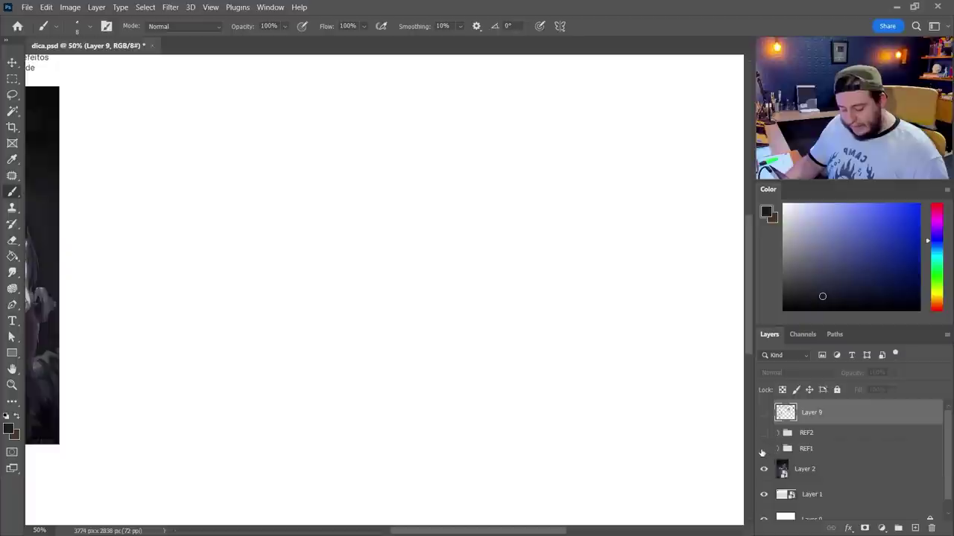
{"action": "left_click", "coordinate": [763, 449]}
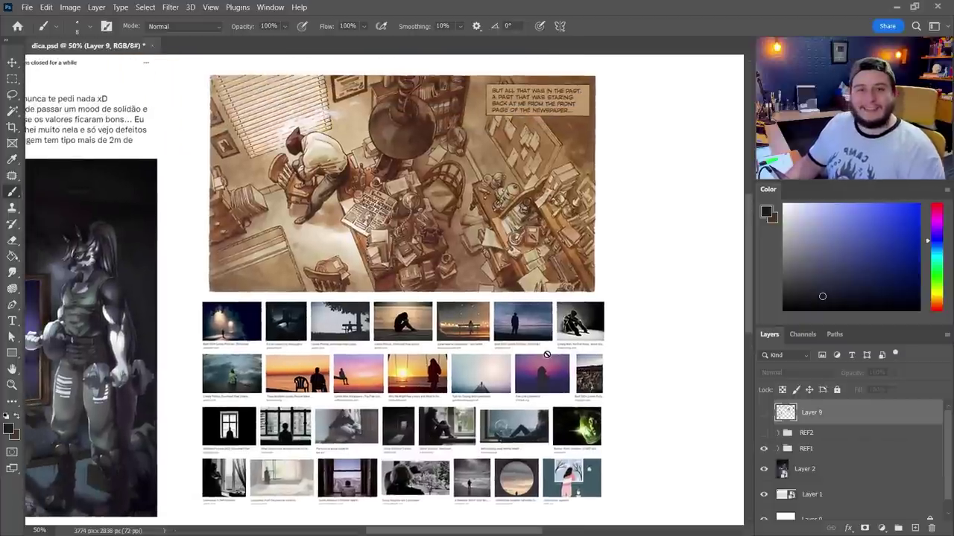
{"action": "left_click_drag", "start_coordinate": [386, 280], "coordinate": [434, 320]}
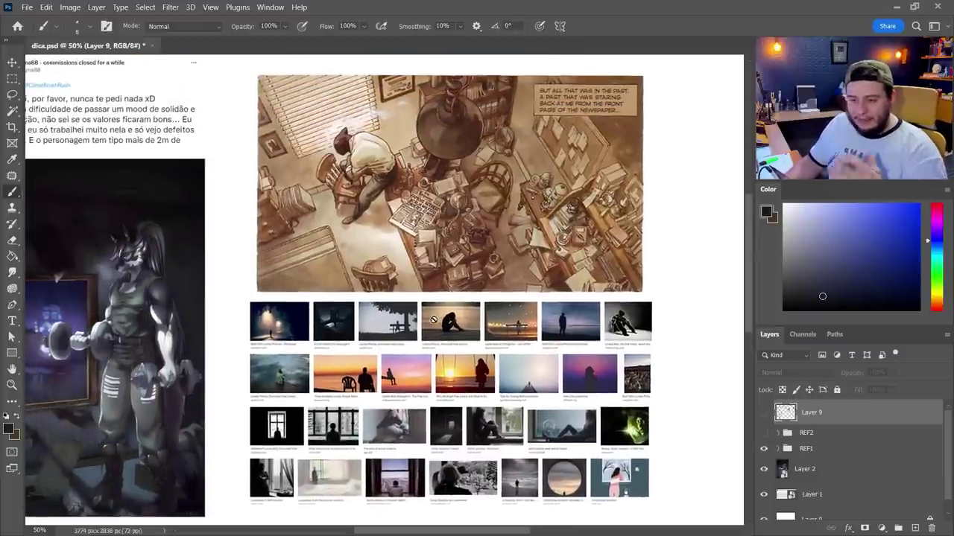
{"action": "key", "text": "z"}
{"action": "left_click", "coordinate": [387, 192]}
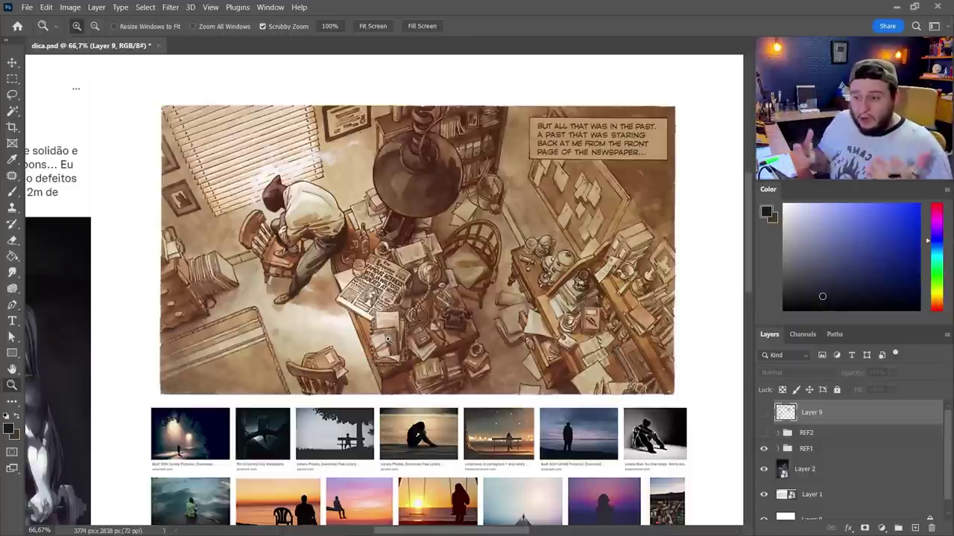
Add a new layer above the REF1 group and circle the seated man in the comic panel with a dark blue brush.
{"action": "left_click", "coordinate": [803, 451]}
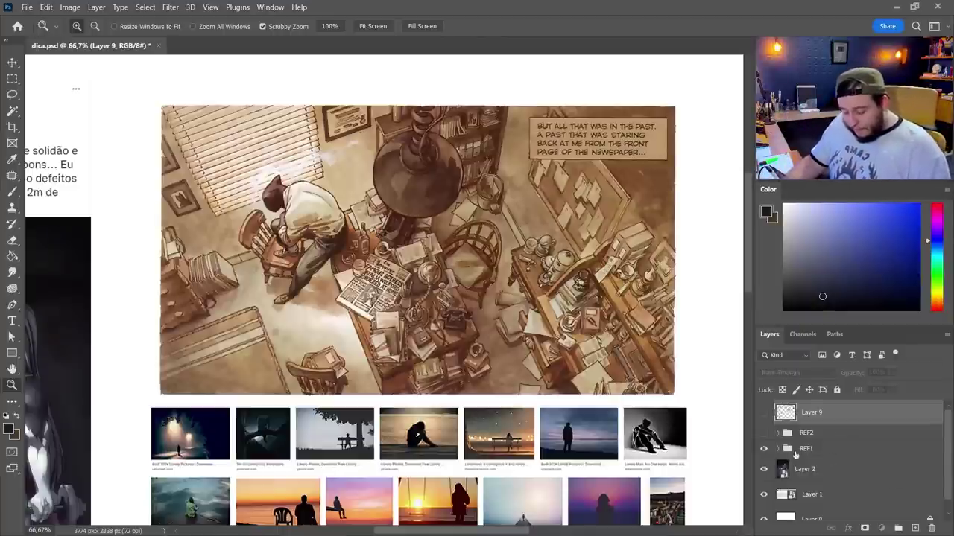
{"action": "left_click", "coordinate": [915, 529]}
{"action": "mouse_move", "coordinate": [829, 251]}
{"action": "left_mouse_down"}
{"action": "mouse_move", "coordinate": [838, 230]}
{"action": "mouse_move", "coordinate": [878, 274]}
{"action": "left_mouse_up"}
{"action": "key", "text": "b"}
{"action": "mouse_move", "coordinate": [302, 178]}
{"action": "left_mouse_down"}
{"action": "mouse_move", "coordinate": [302, 280]}
{"action": "mouse_move", "coordinate": [328, 186]}
{"action": "mouse_move", "coordinate": [283, 184]}
{"action": "left_mouse_up"}
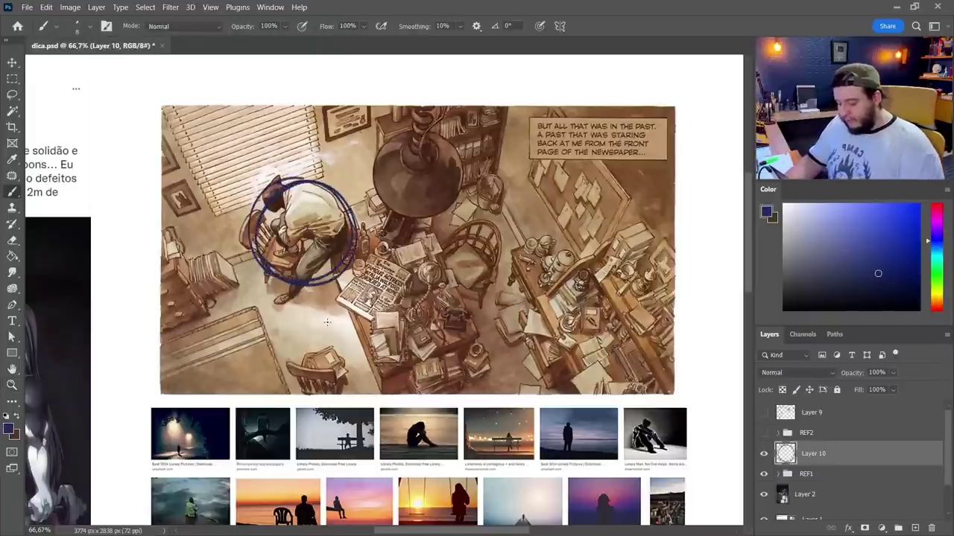
Draw a rule-of-thirds grid over the comic panel in darker blue, with two vertical and two horizontal lines.
{"action": "left_click", "coordinate": [910, 283]}
{"action": "left_click_drag", "start_coordinate": [305, 93], "coordinate": [301, 378]}
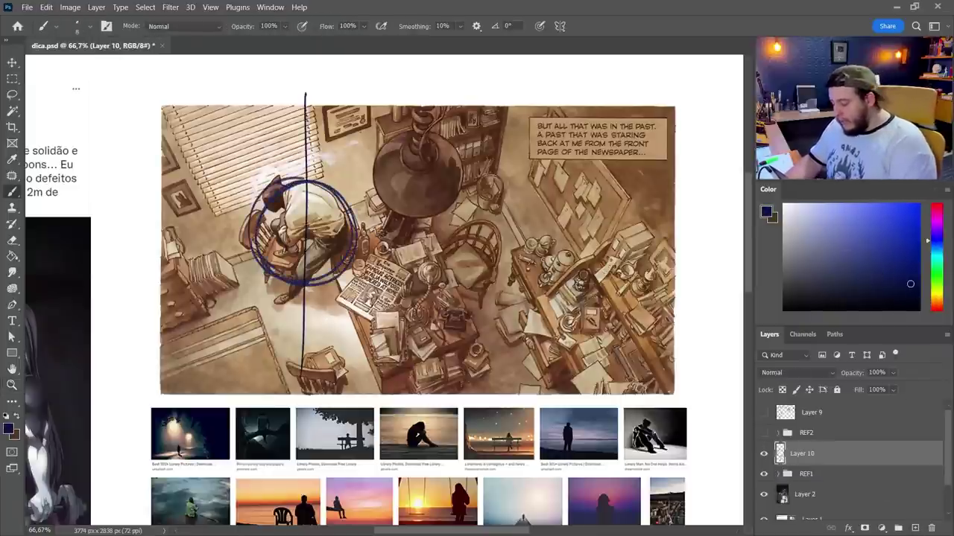
{"action": "left_click_drag", "start_coordinate": [183, 221], "coordinate": [660, 226]}
{"action": "left_click_drag", "start_coordinate": [524, 89], "coordinate": [520, 388]}
{"action": "left_click_drag", "start_coordinate": [188, 312], "coordinate": [660, 320]}
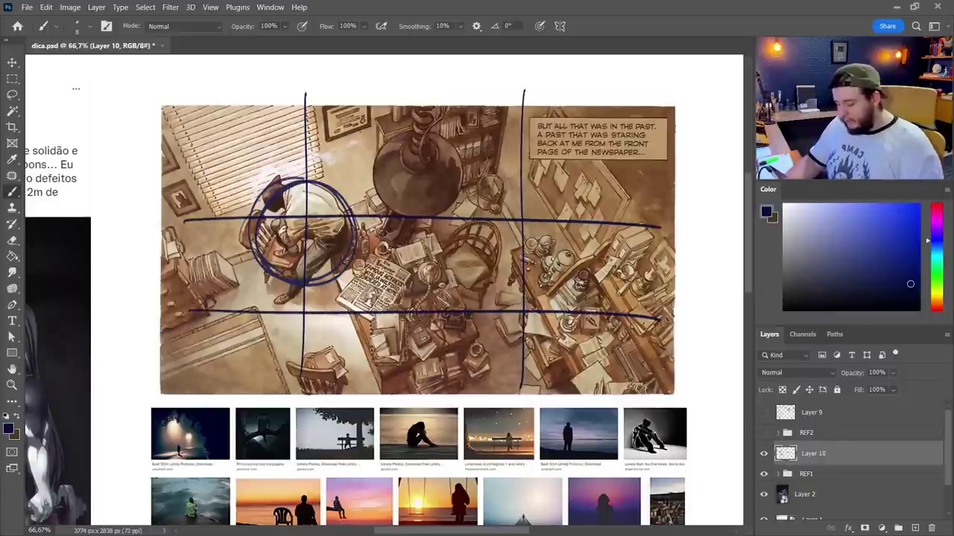
Emphasize the upper-left thirds intersection on the seated man with repeated circles and reinforced vertical and horizontal grid lines.
{"action": "mouse_move", "coordinate": [287, 195]}
{"action": "left_mouse_down"}
{"action": "mouse_move", "coordinate": [321, 197]}
{"action": "mouse_move", "coordinate": [267, 210]}
{"action": "mouse_move", "coordinate": [312, 269]}
{"action": "mouse_move", "coordinate": [312, 227]}
{"action": "left_mouse_up"}
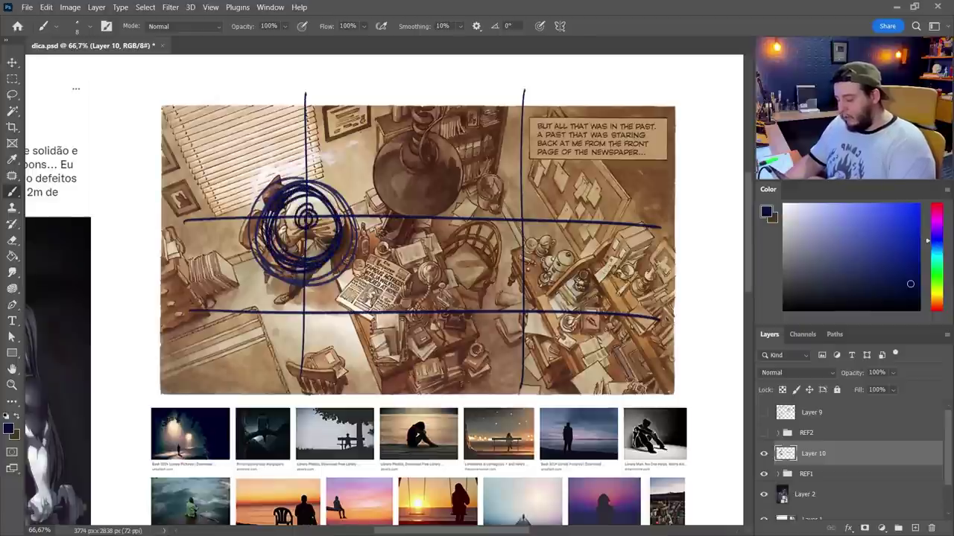
{"action": "left_click_drag", "start_coordinate": [298, 88], "coordinate": [298, 431]}
{"action": "left_click_drag", "start_coordinate": [301, 86], "coordinate": [305, 408]}
{"action": "left_click_drag", "start_coordinate": [303, 111], "coordinate": [307, 394]}
{"action": "left_click_drag", "start_coordinate": [301, 273], "coordinate": [301, 327]}
{"action": "left_click_drag", "start_coordinate": [298, 201], "coordinate": [298, 216]}
{"action": "left_click_drag", "start_coordinate": [157, 214], "coordinate": [428, 201]}
{"action": "mouse_move", "coordinate": [427, 201]}
{"action": "left_mouse_down"}
{"action": "mouse_move", "coordinate": [173, 223]}
{"action": "mouse_move", "coordinate": [439, 215]}
{"action": "left_mouse_up"}
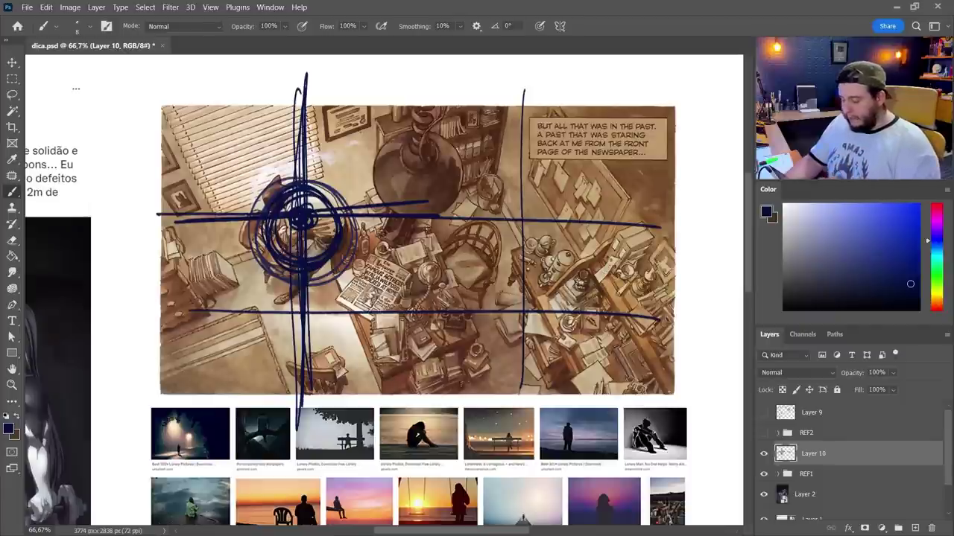
Mark the cluttered area to the right of the man with long diagonal strokes and hide the annotation layer.
{"action": "left_click_drag", "start_coordinate": [447, 108], "coordinate": [387, 167]}
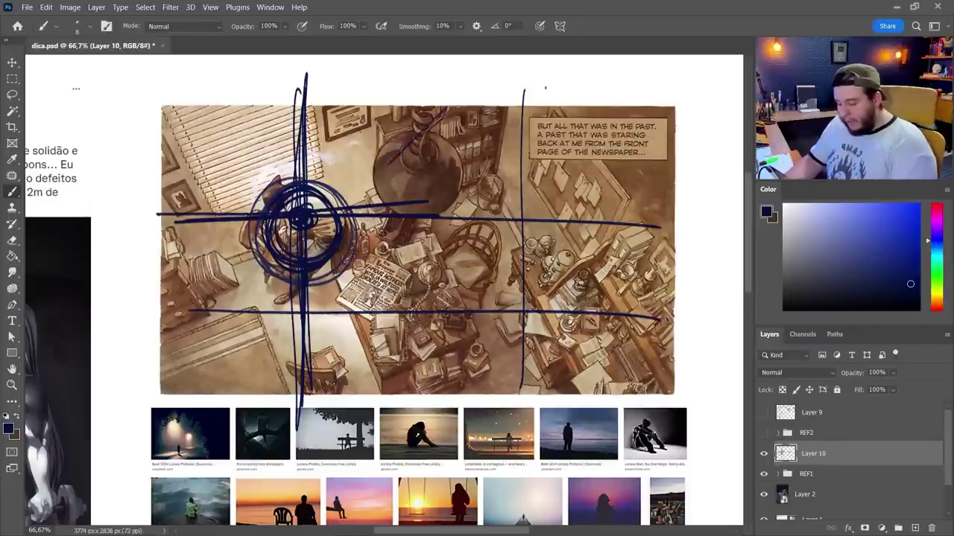
{"action": "left_click_drag", "start_coordinate": [536, 96], "coordinate": [415, 202]}
{"action": "left_click_drag", "start_coordinate": [636, 101], "coordinate": [415, 292]}
{"action": "left_click_drag", "start_coordinate": [670, 143], "coordinate": [477, 309]}
{"action": "left_click_drag", "start_coordinate": [687, 211], "coordinate": [518, 377]}
{"action": "left_click_drag", "start_coordinate": [672, 288], "coordinate": [631, 332]}
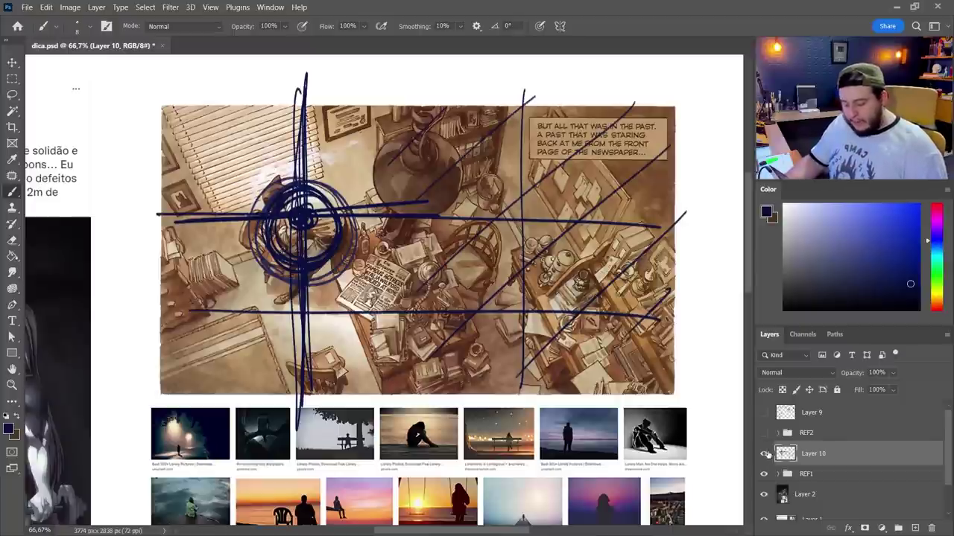
{"action": "left_click", "coordinate": [764, 454]}
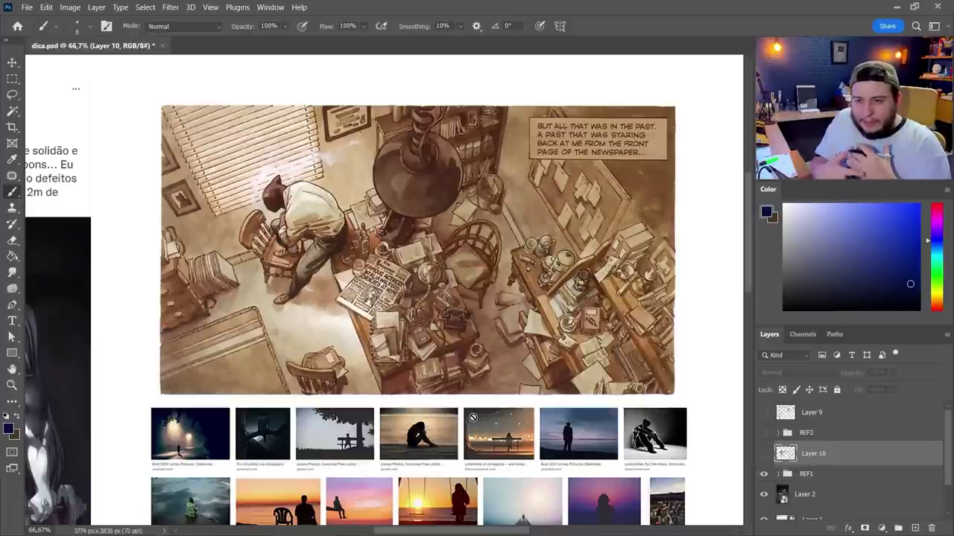
Examine the figures and their surroundings in the first two rows of loneliness reference photos.
{"action": "scroll", "coordinate": [485, 392], "scroll_direction": "down", "scroll_amount": 3}
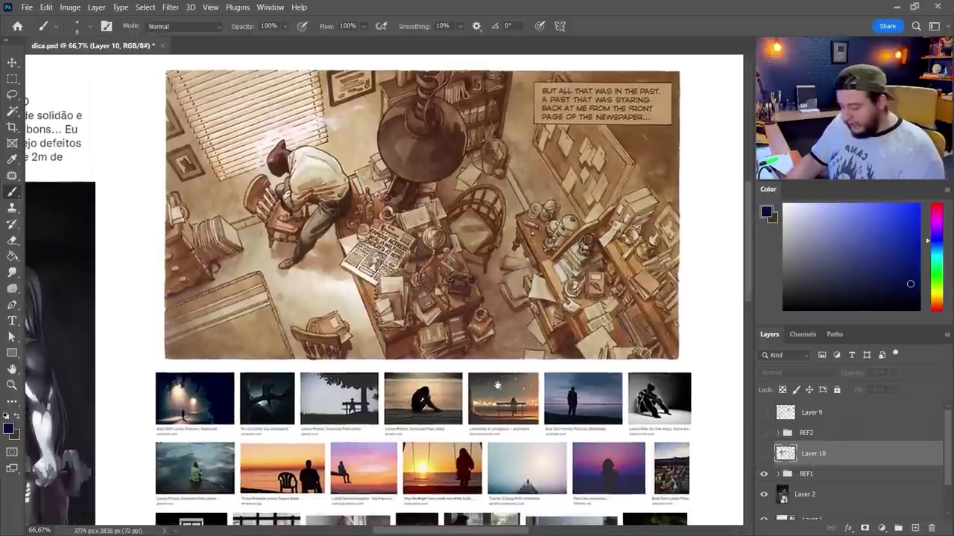
{"action": "scroll", "coordinate": [480, 352], "scroll_direction": "down", "scroll_amount": 3}
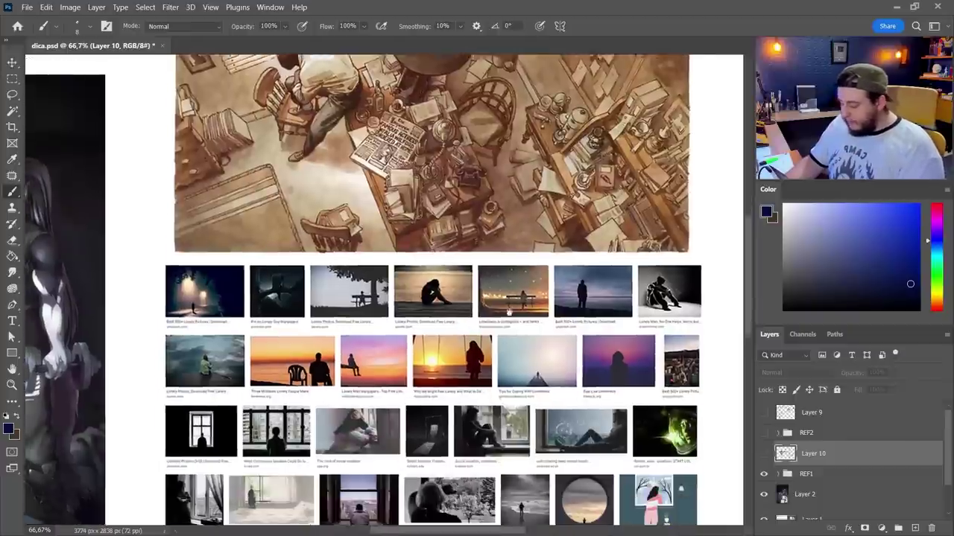
{"action": "key", "text": "z"}
{"action": "left_click", "coordinate": [512, 395]}
{"action": "left_click_drag", "start_coordinate": [511, 395], "coordinate": [496, 419]}
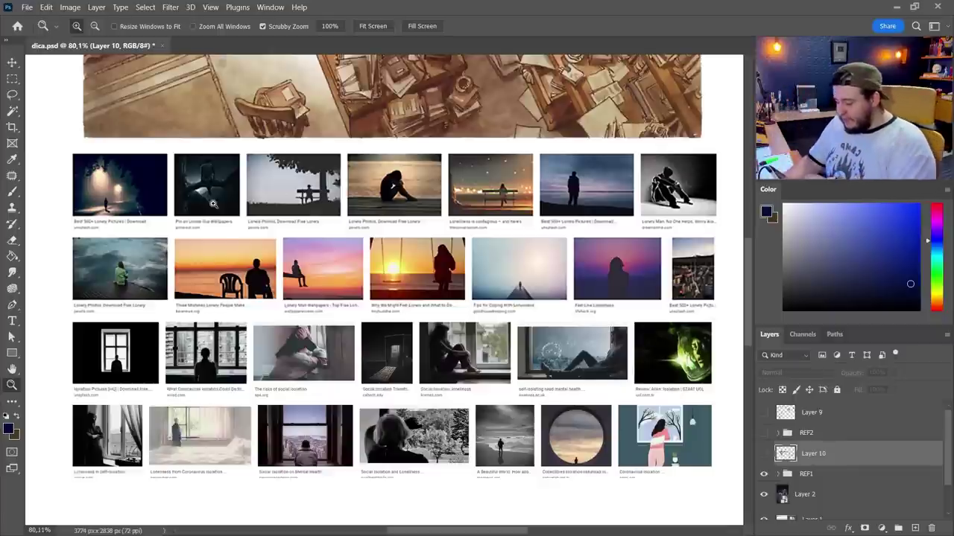
{"action": "left_click_drag", "start_coordinate": [104, 222], "coordinate": [139, 219]}
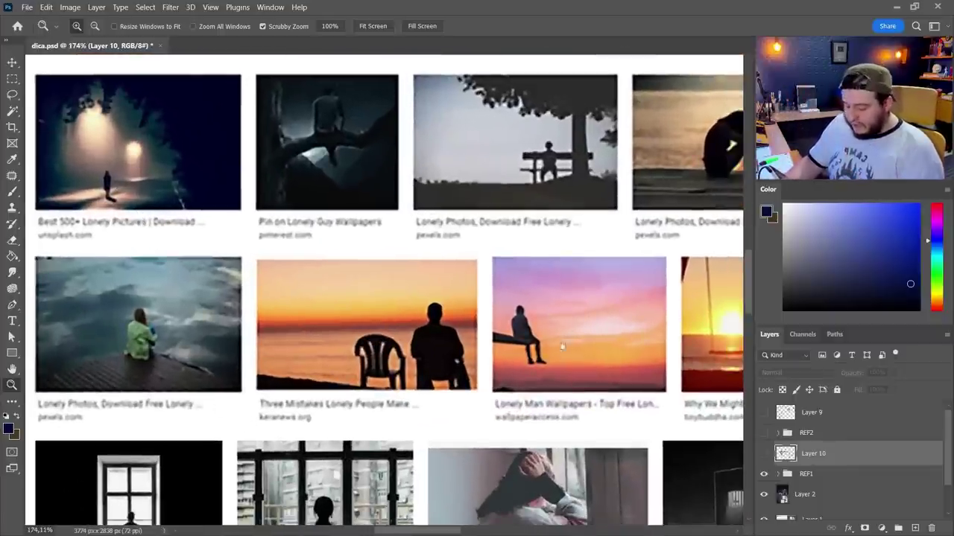
{"action": "left_click_drag", "start_coordinate": [563, 347], "coordinate": [165, 334]}
{"action": "left_click_drag", "start_coordinate": [601, 352], "coordinate": [462, 354]}
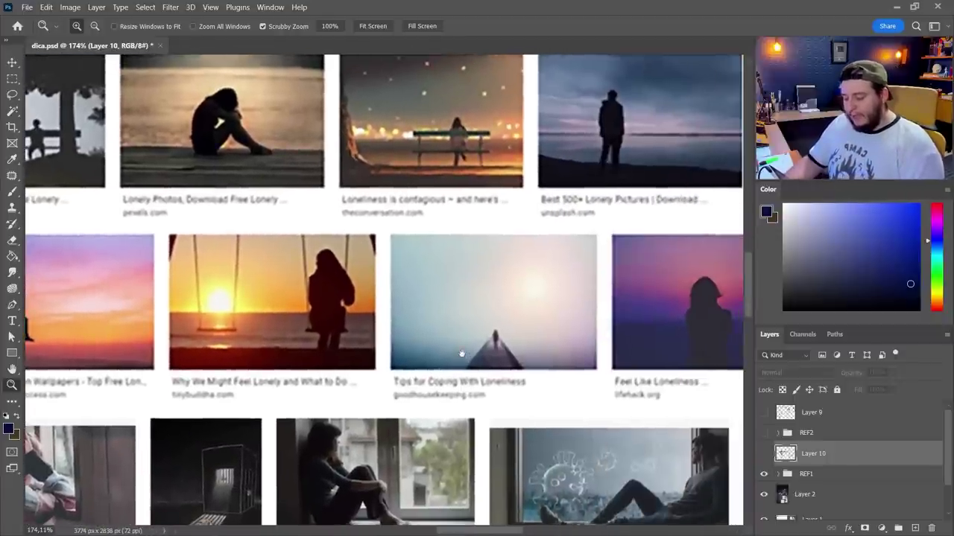
Examine how figures are placed in the lower rows of isolation photos, through to the illustrated woman at the window.
{"action": "scroll", "coordinate": [522, 324], "scroll_direction": "down", "scroll_amount": 2}
{"action": "scroll", "coordinate": [521, 324], "scroll_direction": "right", "scroll_amount": 1}
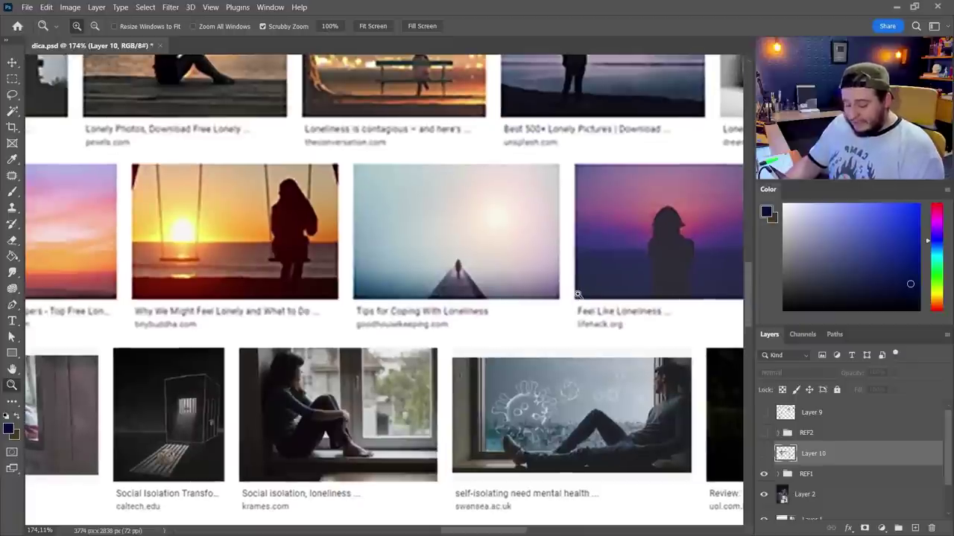
{"action": "scroll", "coordinate": [578, 294], "scroll_direction": "down", "scroll_amount": 3}
{"action": "scroll", "coordinate": [578, 294], "scroll_direction": "right", "scroll_amount": 1}
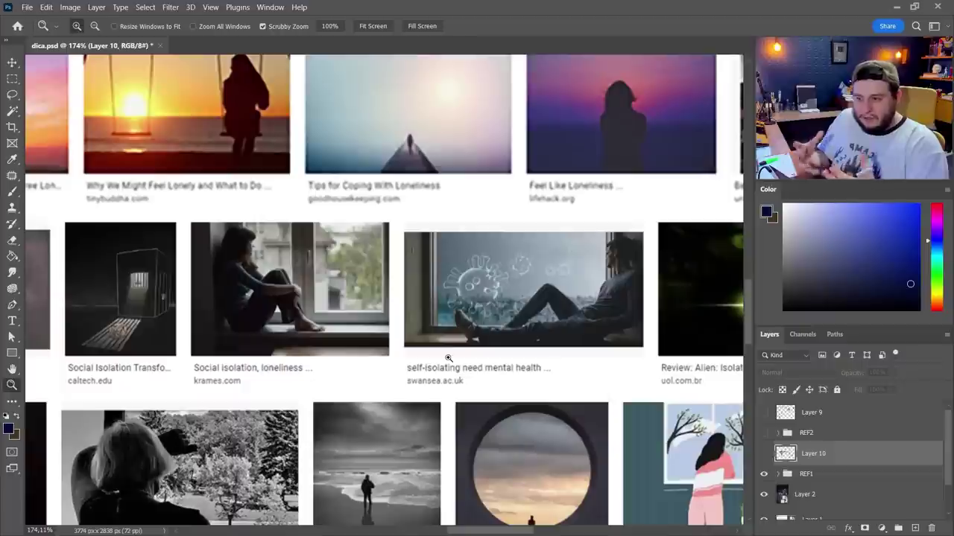
{"action": "scroll", "coordinate": [579, 377], "scroll_direction": "down", "scroll_amount": 2}
{"action": "scroll", "coordinate": [579, 377], "scroll_direction": "right", "scroll_amount": 3}
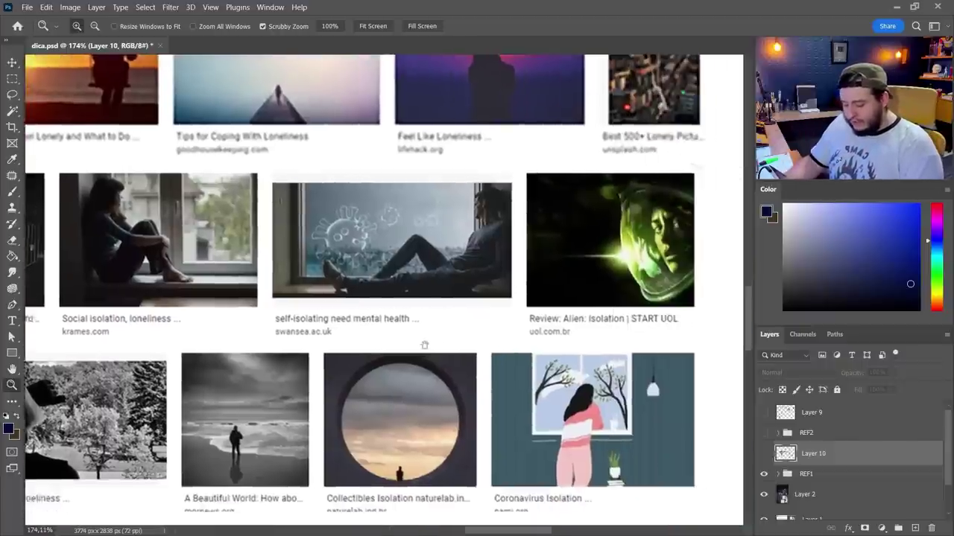
{"action": "left_click_drag", "start_coordinate": [355, 425], "coordinate": [305, 369]}
{"action": "left_click", "coordinate": [595, 368]}
{"action": "left_click_drag", "start_coordinate": [611, 370], "coordinate": [608, 353]}
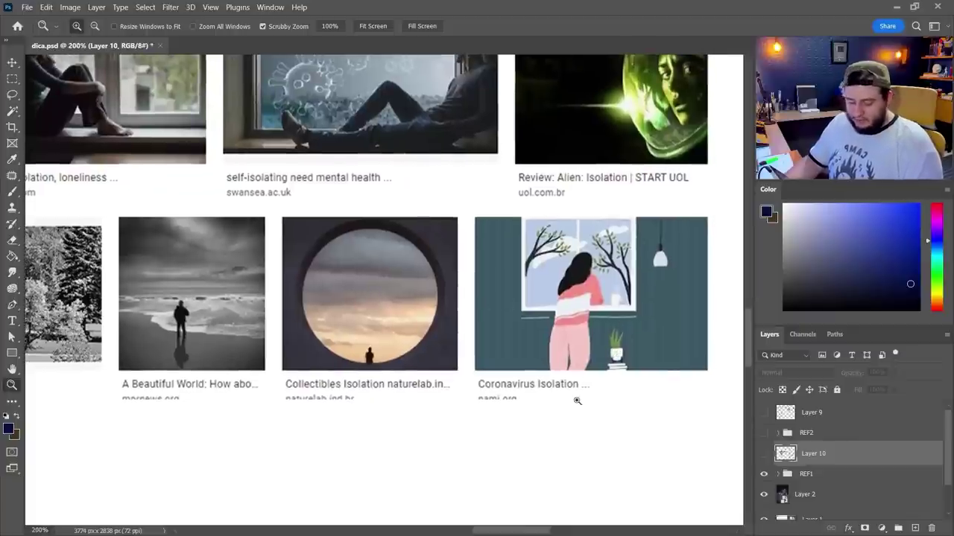
Examine the bottom-row reference photos of people looking out of windows, back to the start of the row.
{"action": "scroll", "coordinate": [576, 401], "scroll_direction": "left", "scroll_amount": 9}
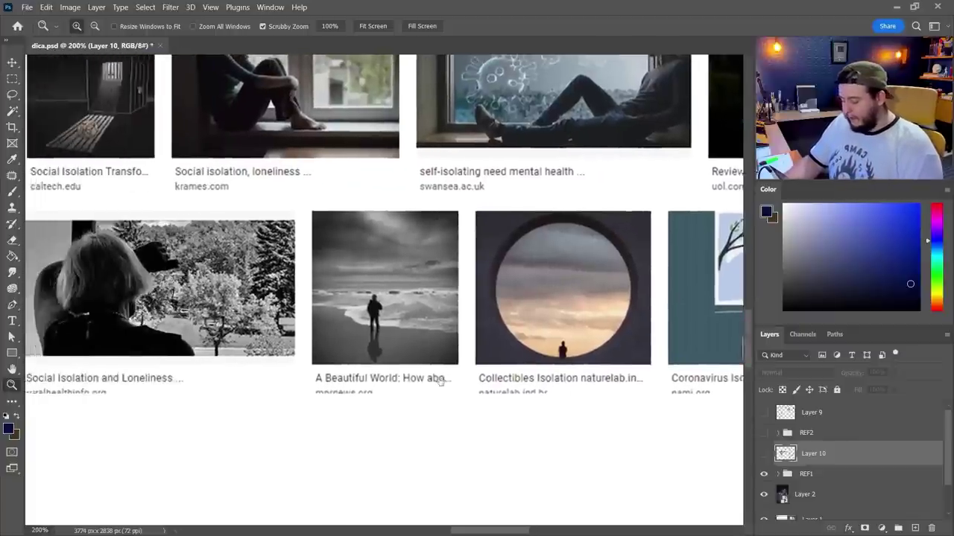
{"action": "scroll", "coordinate": [410, 382], "scroll_direction": "left", "scroll_amount": 2}
{"action": "scroll", "coordinate": [410, 381], "scroll_direction": "up", "scroll_amount": 1}
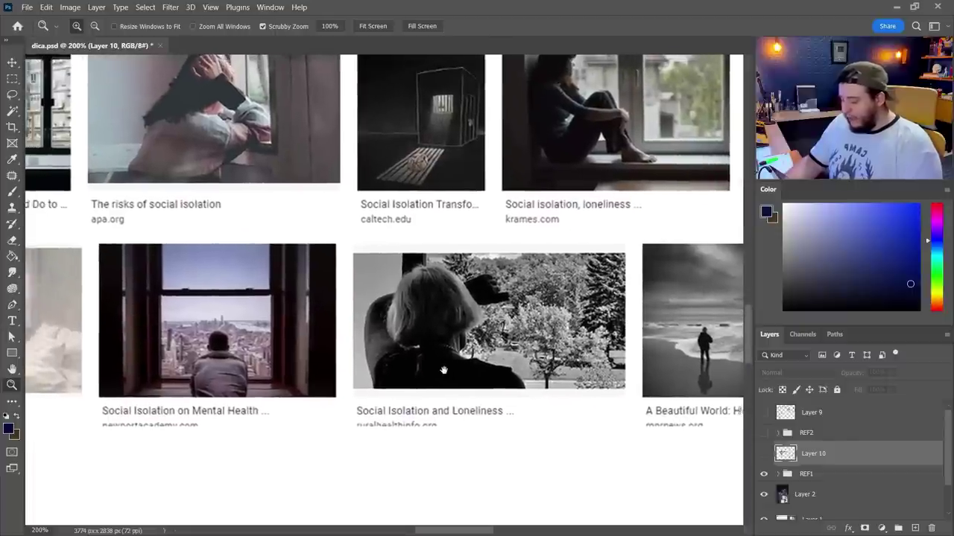
{"action": "left_click_drag", "start_coordinate": [285, 385], "coordinate": [456, 396]}
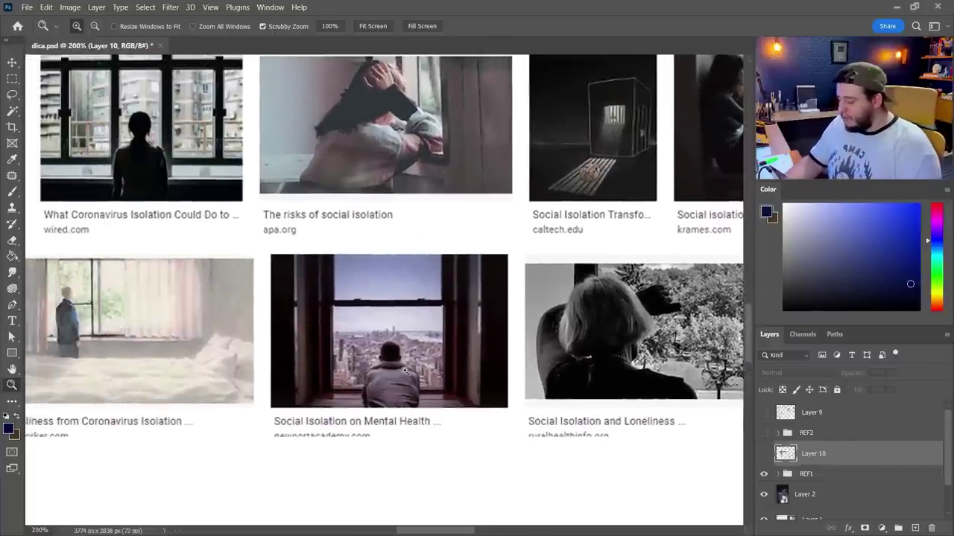
{"action": "left_click", "coordinate": [415, 362], "text": "alt"}
{"action": "left_click_drag", "start_coordinate": [368, 381], "coordinate": [449, 346]}
{"action": "left_click", "coordinate": [448, 347]}
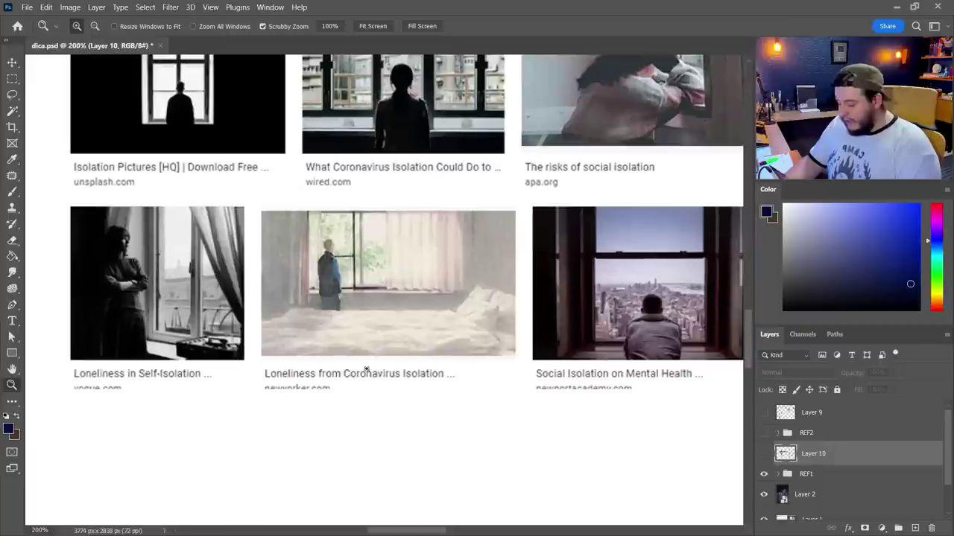
{"action": "scroll", "coordinate": [418, 336], "scroll_direction": "left", "scroll_amount": 2}
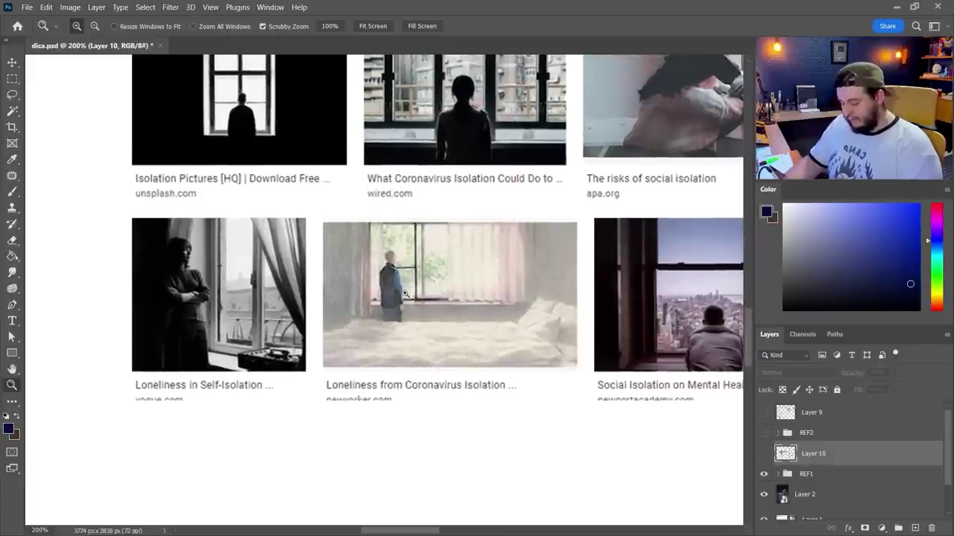
{"action": "left_click", "coordinate": [451, 326], "text": "alt"}
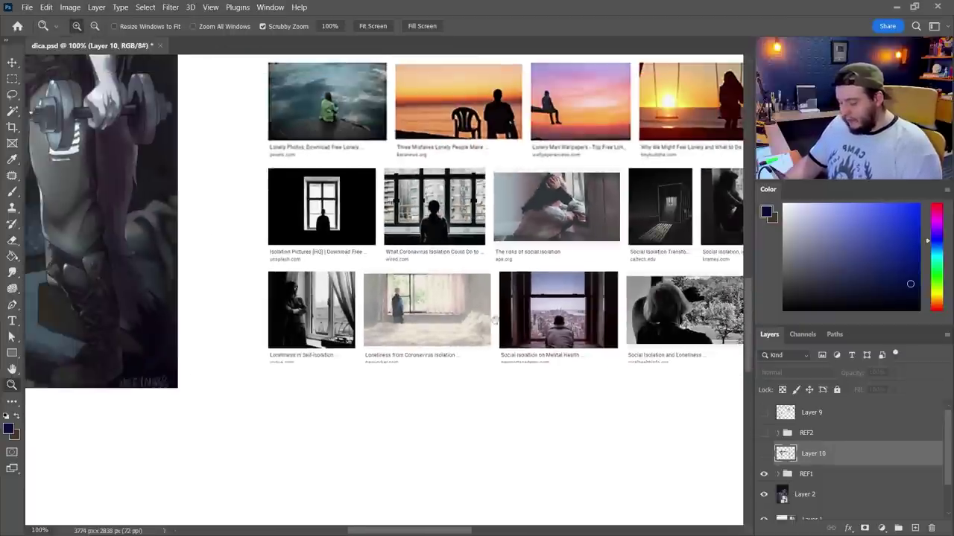
Hide the REF1 group of loneliness references and show the REF2 group of Edward Hopper paintings.
{"action": "left_click", "coordinate": [507, 326], "text": "alt"}
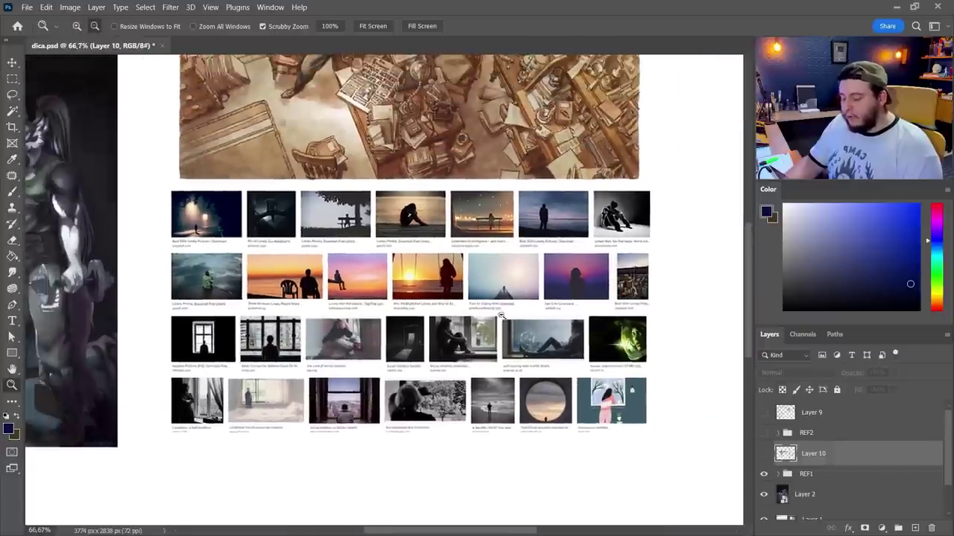
{"action": "left_click", "coordinate": [501, 315], "text": "alt"}
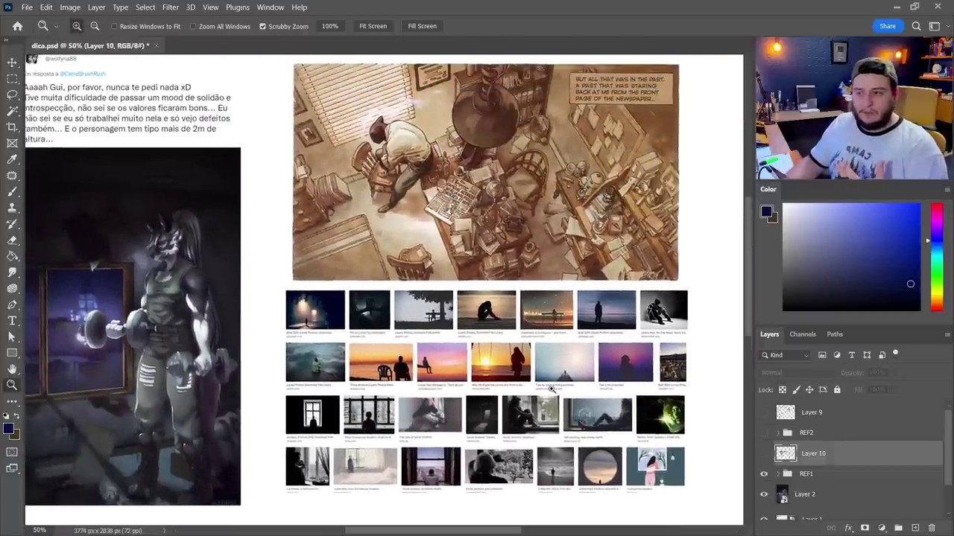
{"action": "left_click_drag", "start_coordinate": [305, 344], "coordinate": [331, 355]}
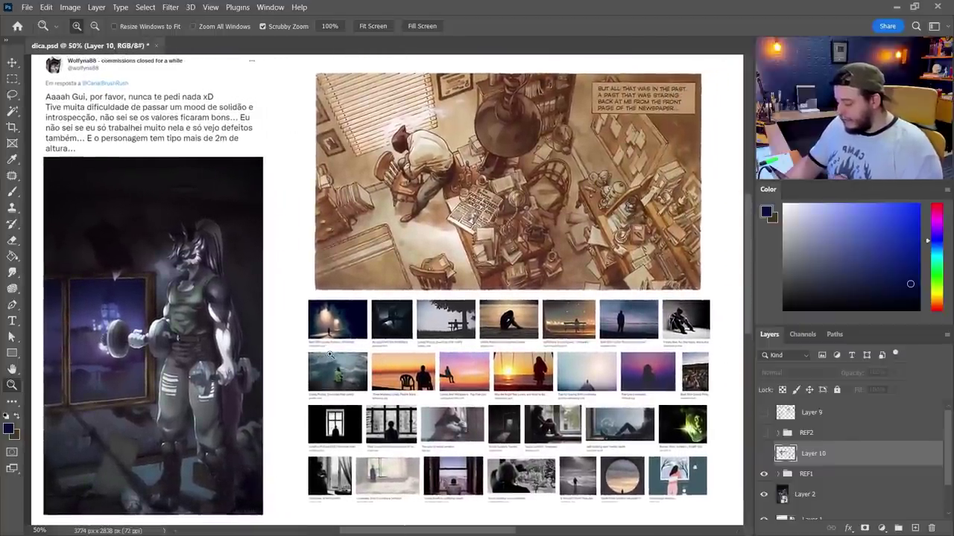
{"action": "left_click_drag", "start_coordinate": [463, 429], "coordinate": [420, 418]}
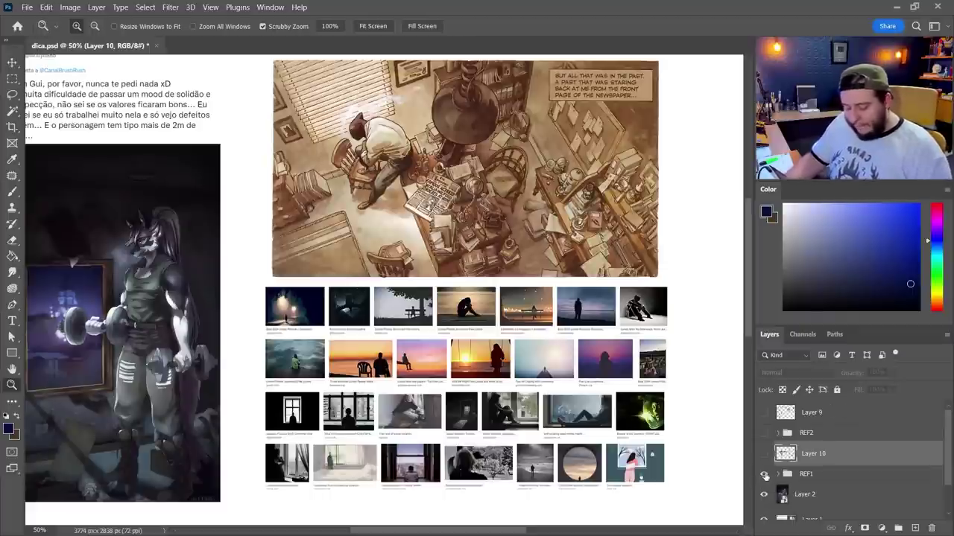
{"action": "left_click", "coordinate": [763, 474]}
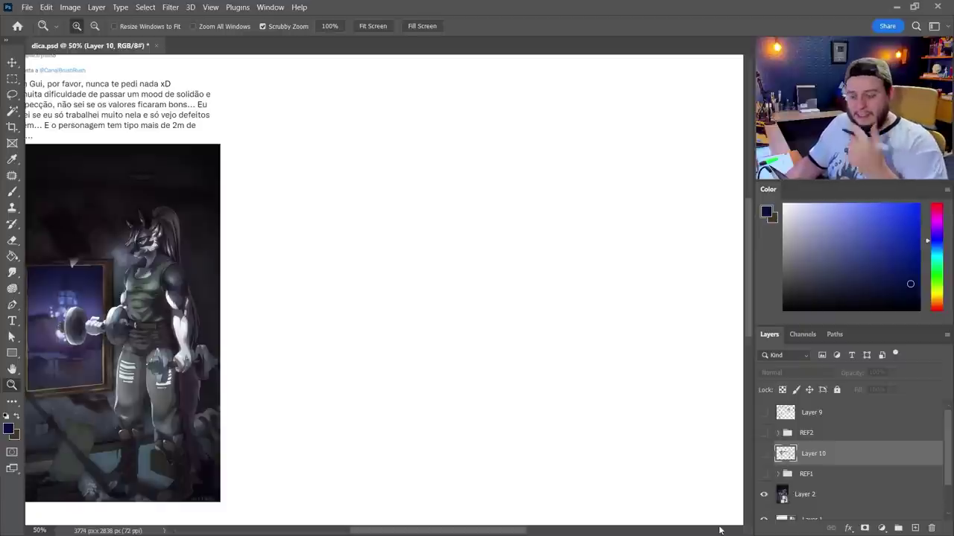
{"action": "left_click", "coordinate": [763, 434]}
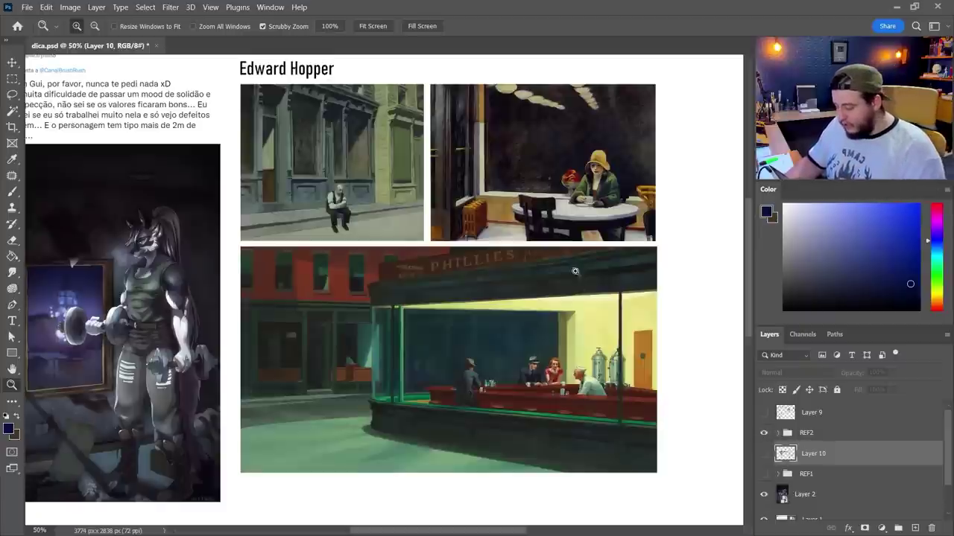
Examine how the figures sit within their surroundings in the three Edward Hopper paintings, from the seated man to the diner scene.
{"action": "scroll", "coordinate": [450, 418], "scroll_direction": "up", "scroll_amount": 1}
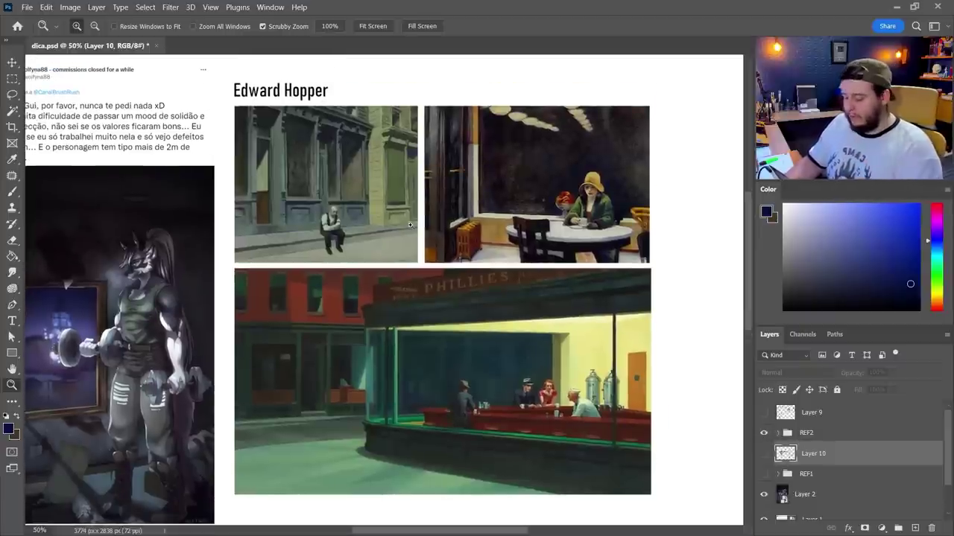
{"action": "left_click", "coordinate": [375, 216]}
{"action": "left_click_drag", "start_coordinate": [446, 284], "coordinate": [416, 320]}
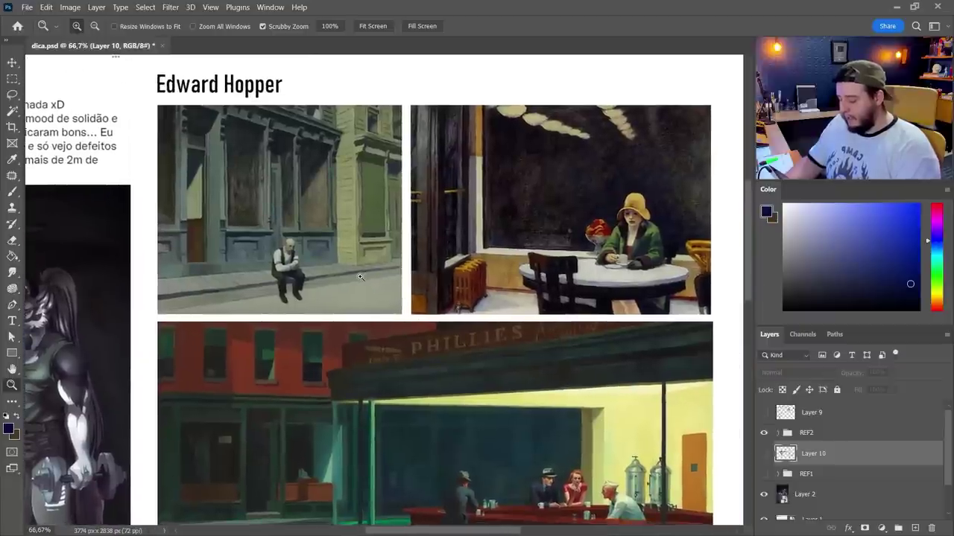
{"action": "left_click_drag", "start_coordinate": [321, 242], "coordinate": [393, 343]}
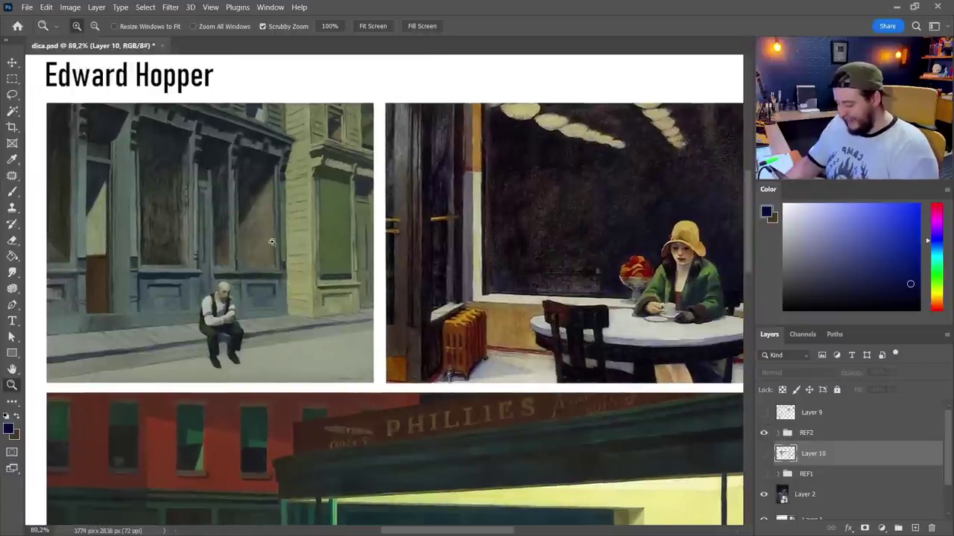
{"action": "left_click_drag", "start_coordinate": [463, 390], "coordinate": [415, 382]}
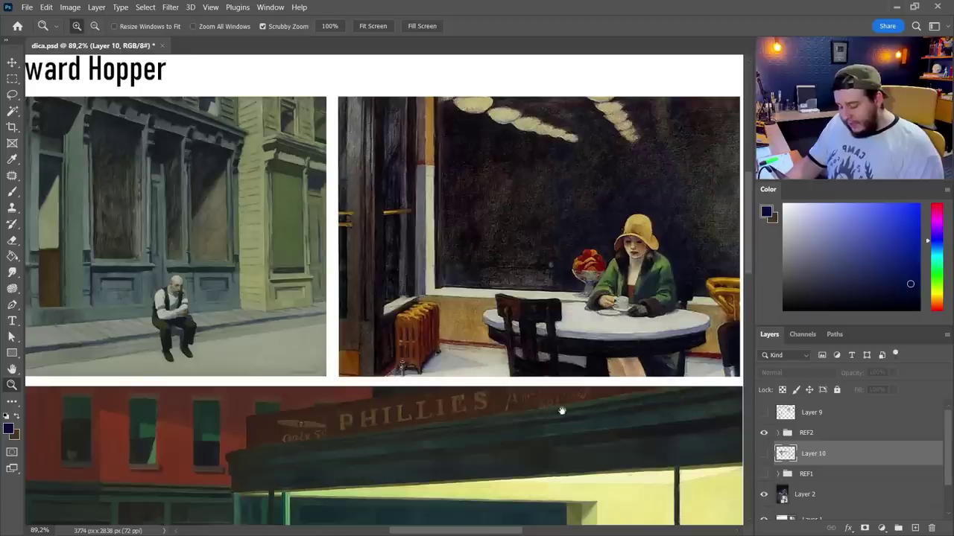
{"action": "left_click_drag", "start_coordinate": [562, 411], "coordinate": [557, 121]}
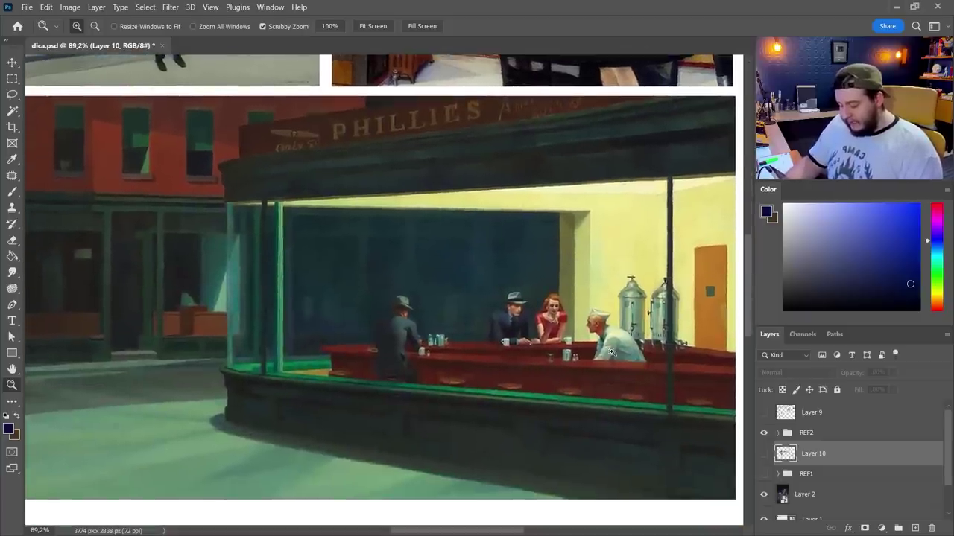
{"action": "left_click_drag", "start_coordinate": [610, 352], "coordinate": [608, 370]}
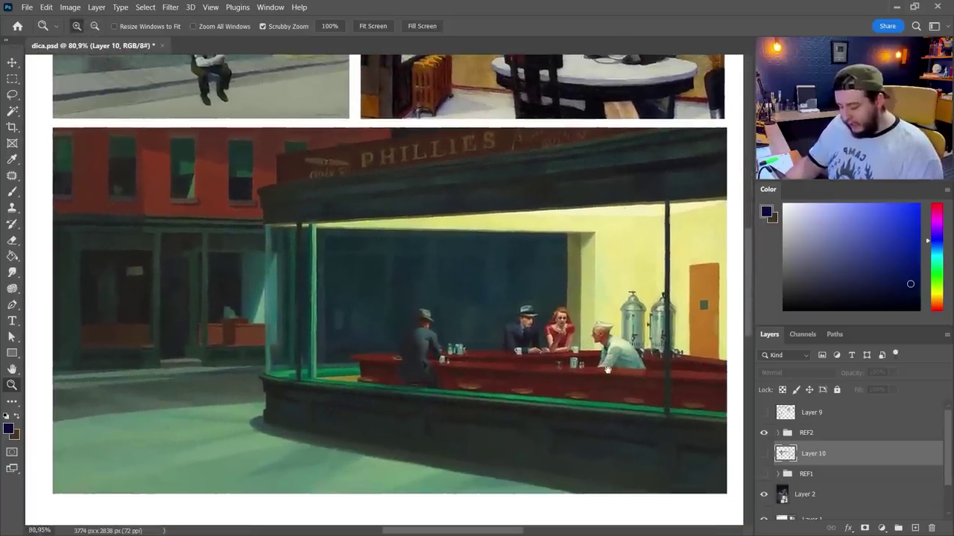
Choose a light lavender brush colour and add a new layer above Layer 9 for annotating the diner painting.
{"action": "key", "text": "b"}
{"action": "left_click_drag", "start_coordinate": [867, 234], "coordinate": [811, 206]}
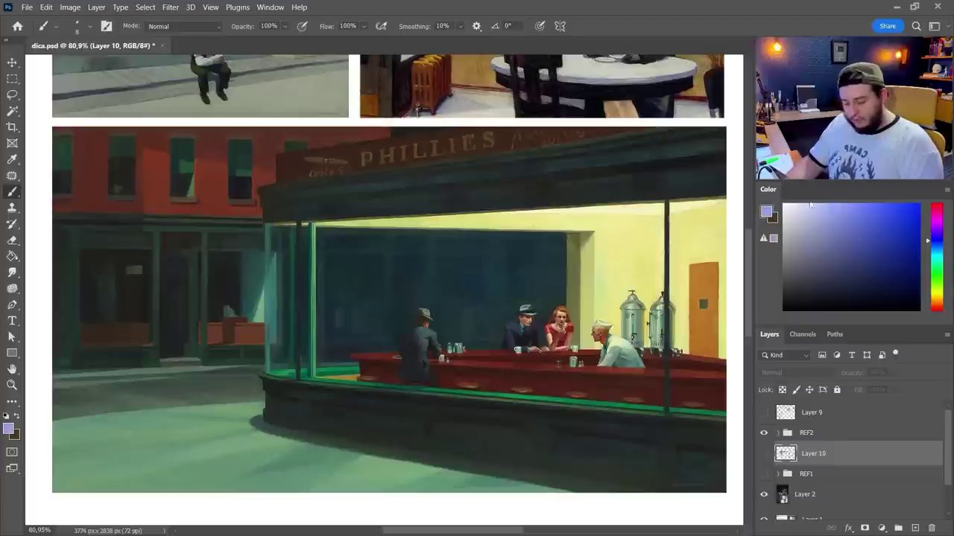
{"action": "left_click", "coordinate": [394, 134]}
{"action": "key", "text": "Return"}
{"action": "left_click", "coordinate": [838, 416]}
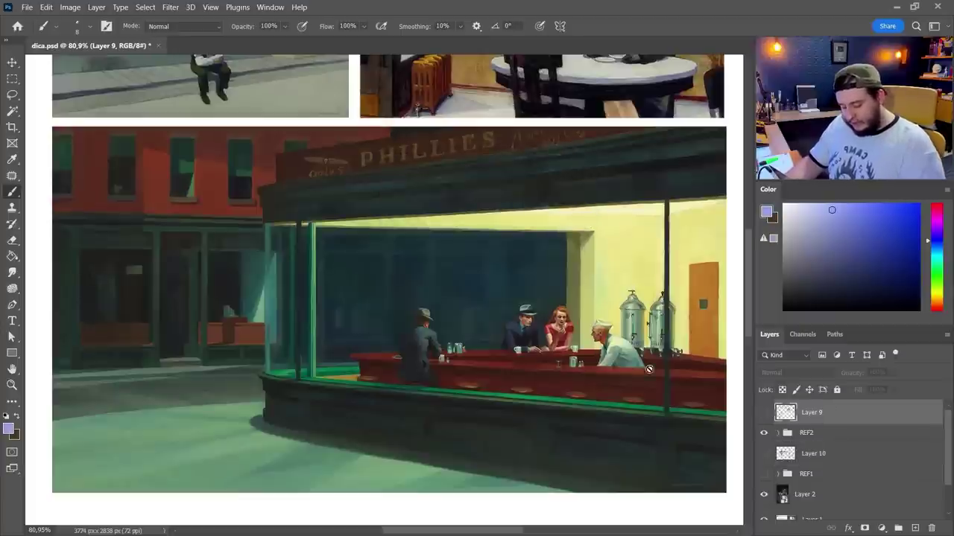
{"action": "left_click", "coordinate": [915, 528]}
Draw a vertical dividing line down the diner painting and circle the lone man and the group of three.
{"action": "left_click_drag", "start_coordinate": [390, 139], "coordinate": [388, 500]}
{"action": "mouse_move", "coordinate": [427, 296]}
{"action": "left_mouse_down"}
{"action": "mouse_move", "coordinate": [397, 316]}
{"action": "mouse_move", "coordinate": [449, 312]}
{"action": "mouse_move", "coordinate": [433, 378]}
{"action": "left_mouse_up"}
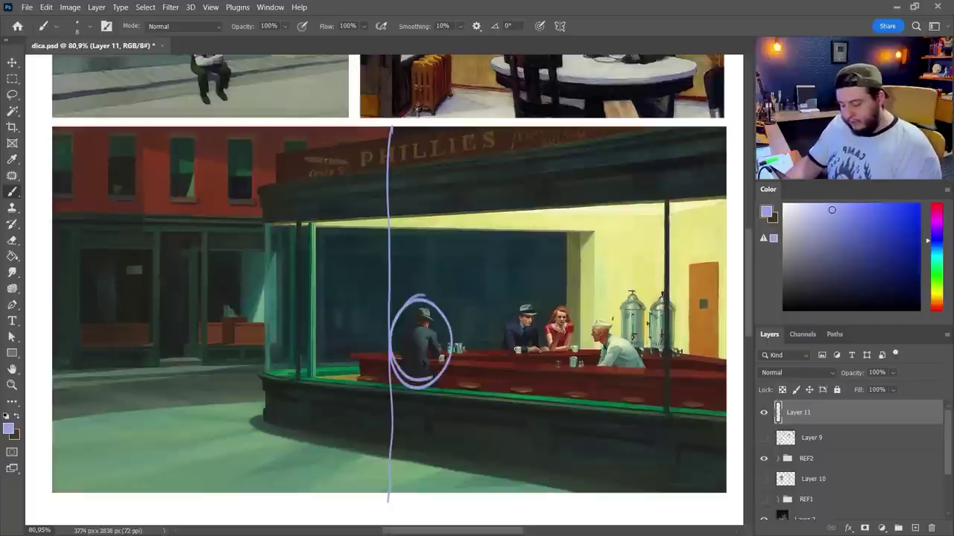
{"action": "mouse_move", "coordinate": [602, 311]}
{"action": "left_mouse_down"}
{"action": "mouse_move", "coordinate": [521, 307]}
{"action": "mouse_move", "coordinate": [630, 372]}
{"action": "mouse_move", "coordinate": [514, 351]}
{"action": "mouse_move", "coordinate": [511, 328]}
{"action": "left_mouse_up"}
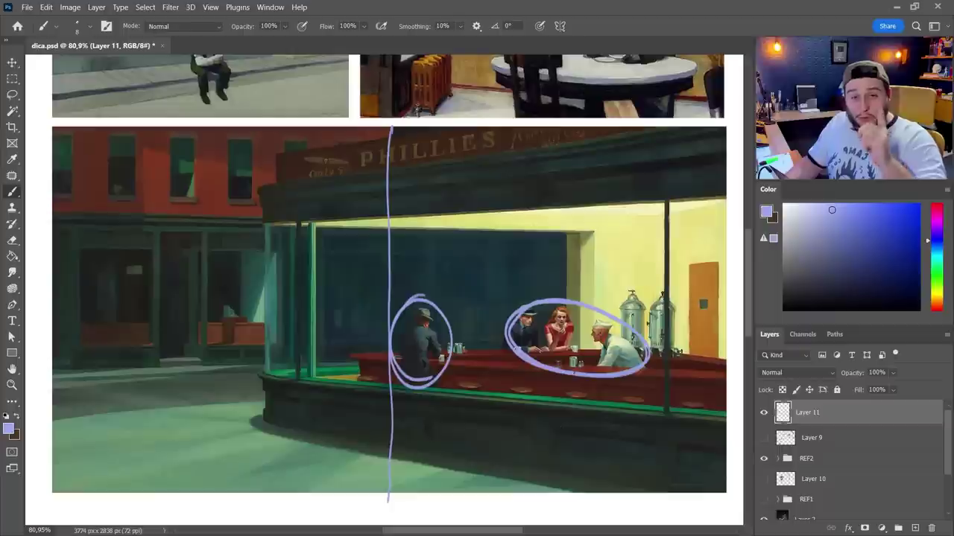
{"action": "left_click_drag", "start_coordinate": [468, 289], "coordinate": [504, 425]}
{"action": "left_click_drag", "start_coordinate": [511, 261], "coordinate": [449, 463]}
{"action": "key", "text": "ctrl+z"}
{"action": "key", "text": "ctrl+z"}
{"action": "mouse_move", "coordinate": [450, 301]}
{"action": "left_mouse_down"}
{"action": "mouse_move", "coordinate": [461, 384]}
{"action": "mouse_move", "coordinate": [499, 295]}
{"action": "left_mouse_up"}
{"action": "key", "text": "ctrl+z"}
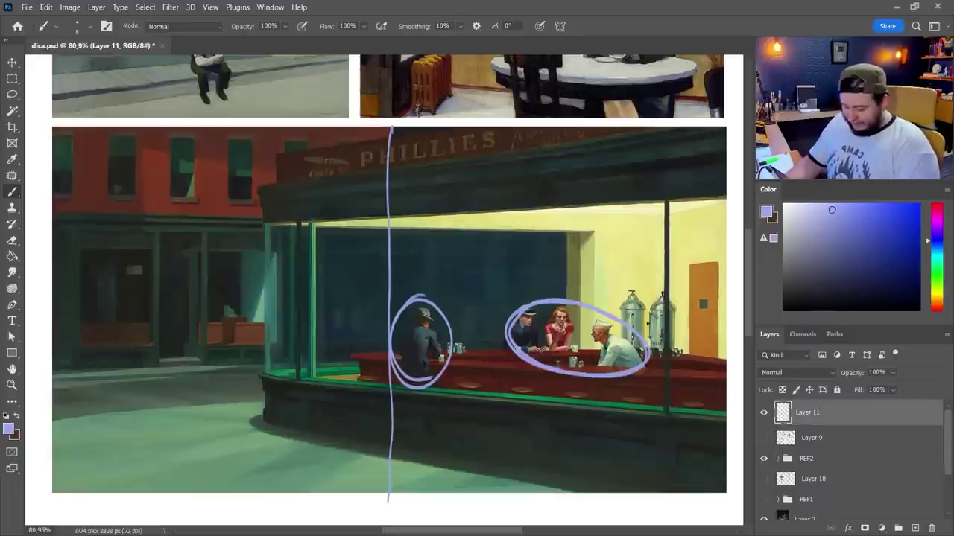
Mark the lone man's back, add slanted lines fanning out behind him, and hatch the empty street side of the painting.
{"action": "left_click_drag", "start_coordinate": [424, 301], "coordinate": [421, 381]}
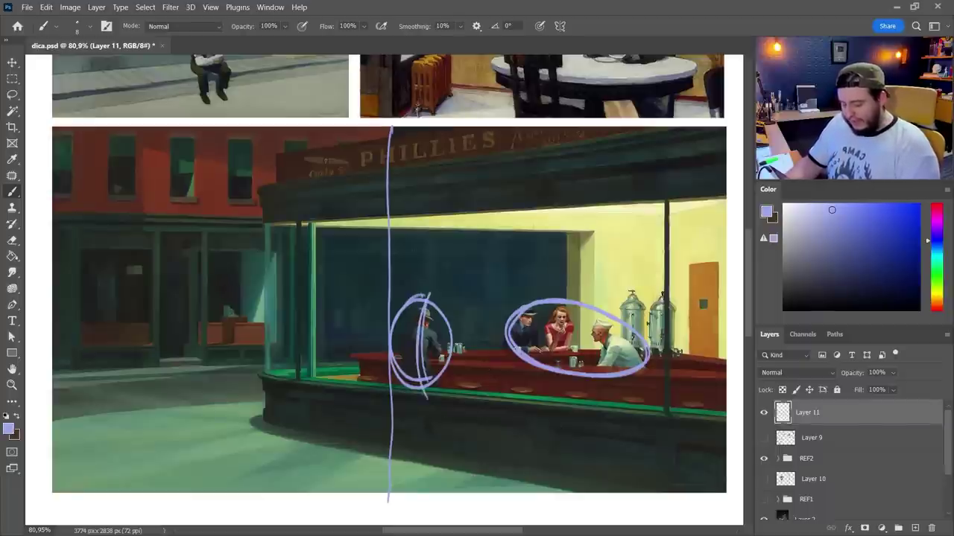
{"action": "left_click_drag", "start_coordinate": [462, 301], "coordinate": [313, 145]}
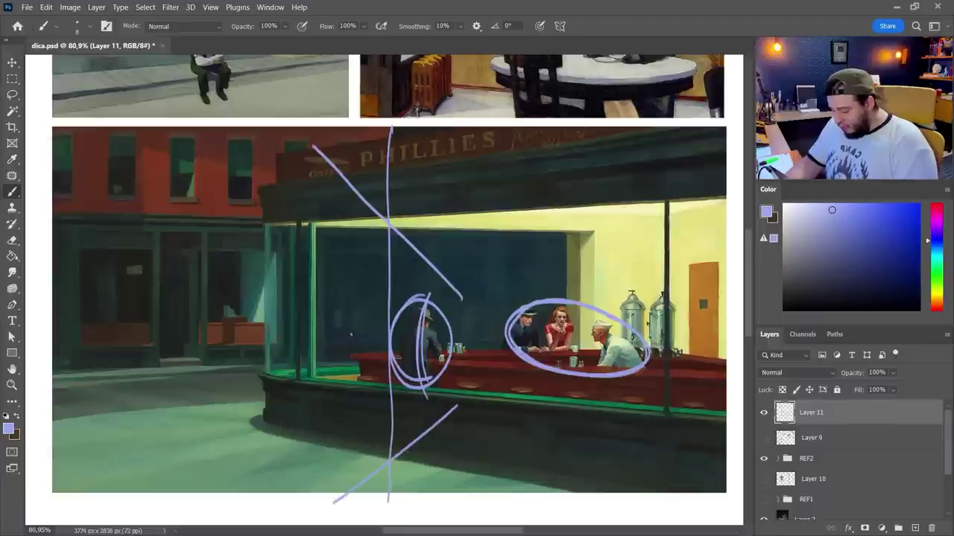
{"action": "left_click_drag", "start_coordinate": [152, 139], "coordinate": [44, 327]}
{"action": "left_click_drag", "start_coordinate": [249, 133], "coordinate": [76, 488]}
{"action": "left_click_drag", "start_coordinate": [324, 207], "coordinate": [190, 494]}
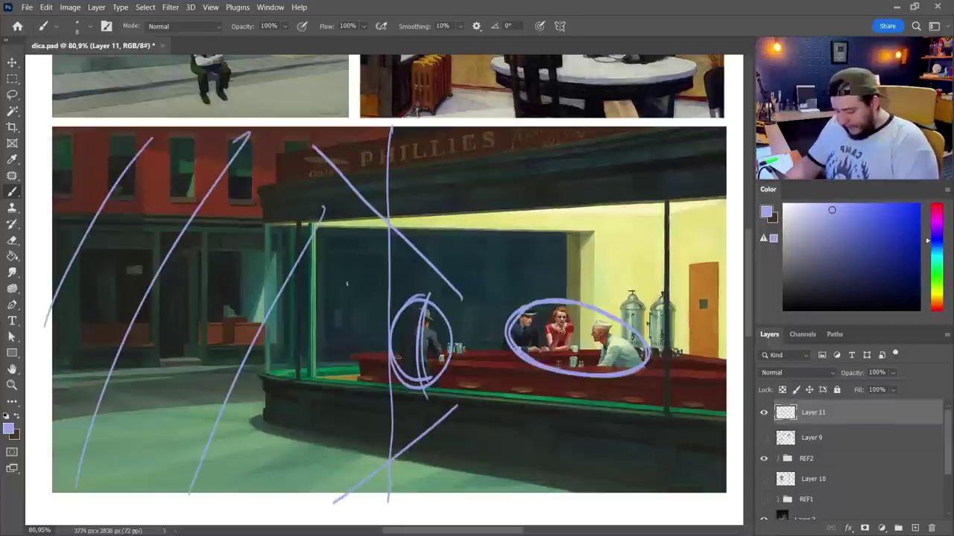
{"action": "left_click_drag", "start_coordinate": [365, 272], "coordinate": [280, 477]}
{"action": "left_click_drag", "start_coordinate": [386, 379], "coordinate": [358, 452]}
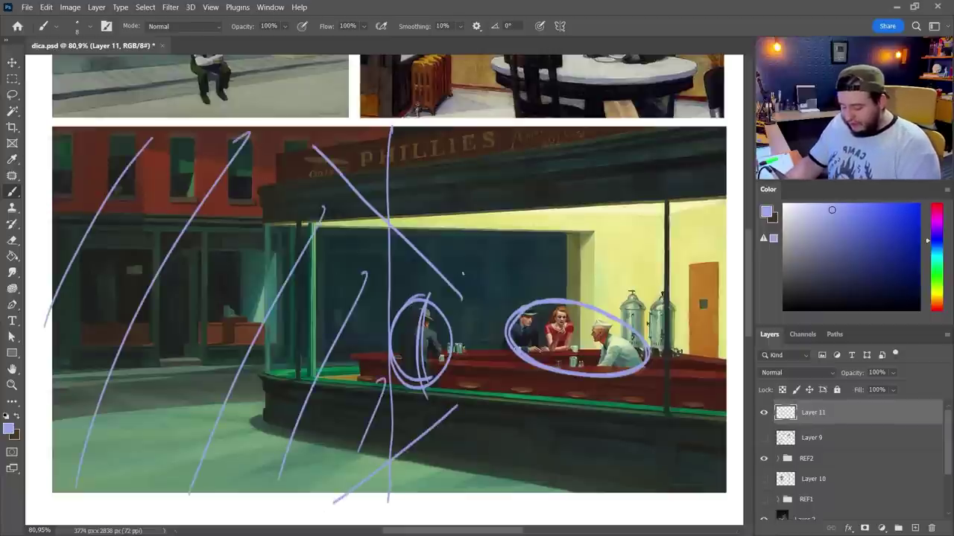
Draw curved strokes separating the lone man from the group of three and hide the annotation layer.
{"action": "left_click_drag", "start_coordinate": [458, 262], "coordinate": [446, 456]}
{"action": "mouse_move", "coordinate": [335, 149]}
{"action": "left_mouse_down"}
{"action": "mouse_move", "coordinate": [451, 262]}
{"action": "mouse_move", "coordinate": [416, 463]}
{"action": "left_mouse_up"}
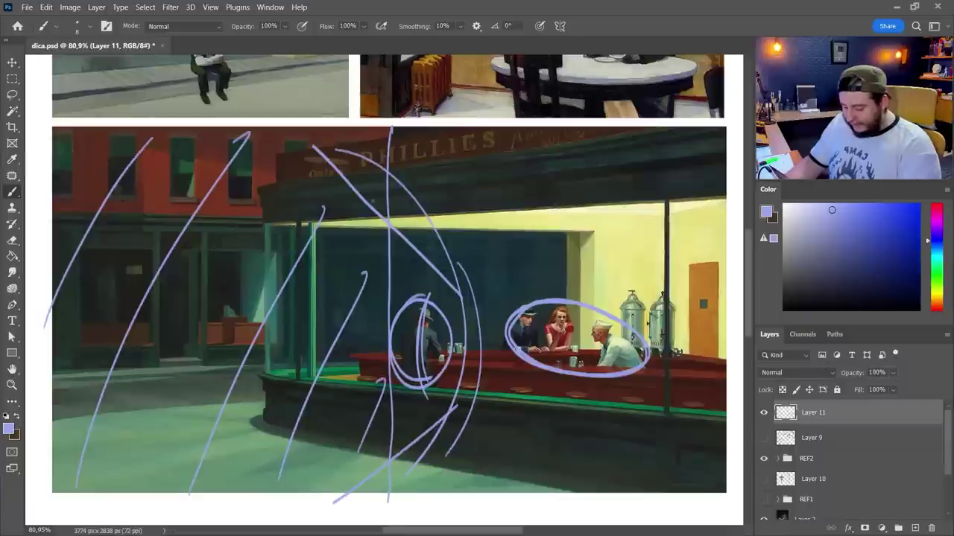
{"action": "left_click_drag", "start_coordinate": [348, 152], "coordinate": [477, 450]}
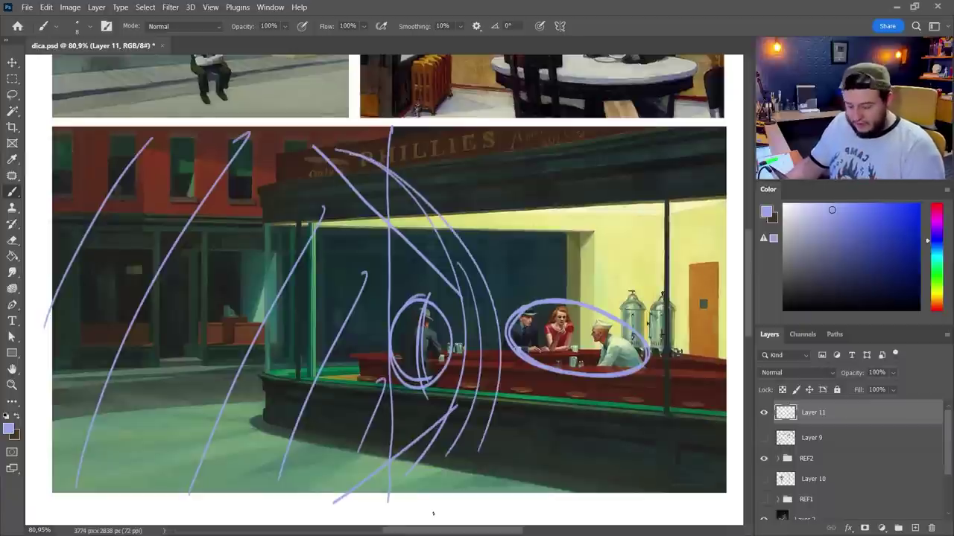
{"action": "left_click", "coordinate": [762, 413]}
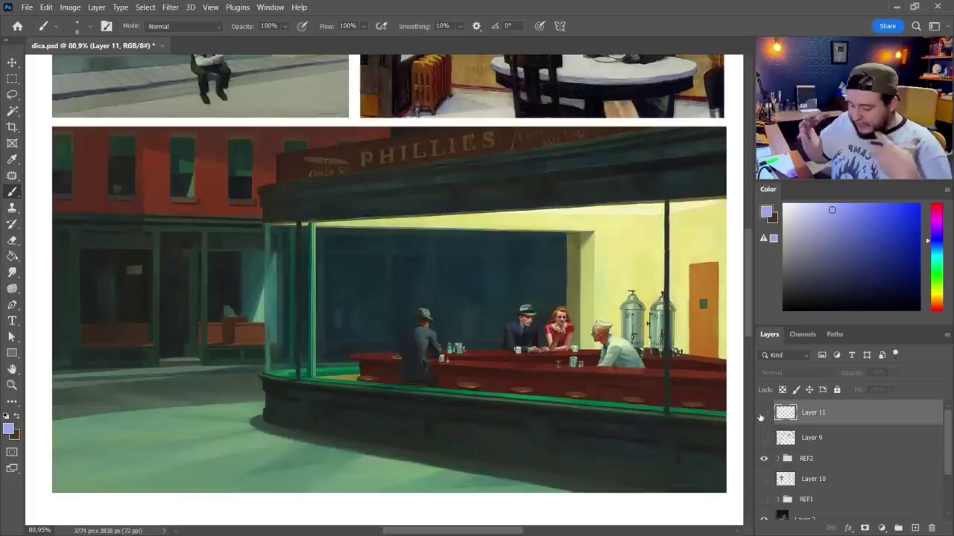
Hide the REF2 painting group so only the submitted illustration and its message remain on the board.
{"action": "key", "text": "z"}
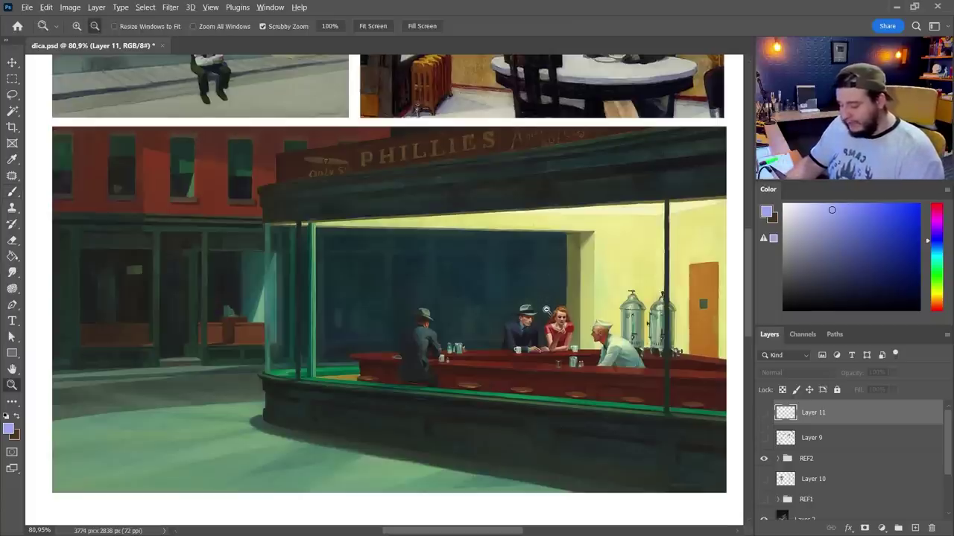
{"action": "left_click", "coordinate": [549, 302], "text": "alt"}
{"action": "left_click_drag", "start_coordinate": [495, 337], "coordinate": [543, 383]}
{"action": "left_click", "coordinate": [544, 383], "text": "alt"}
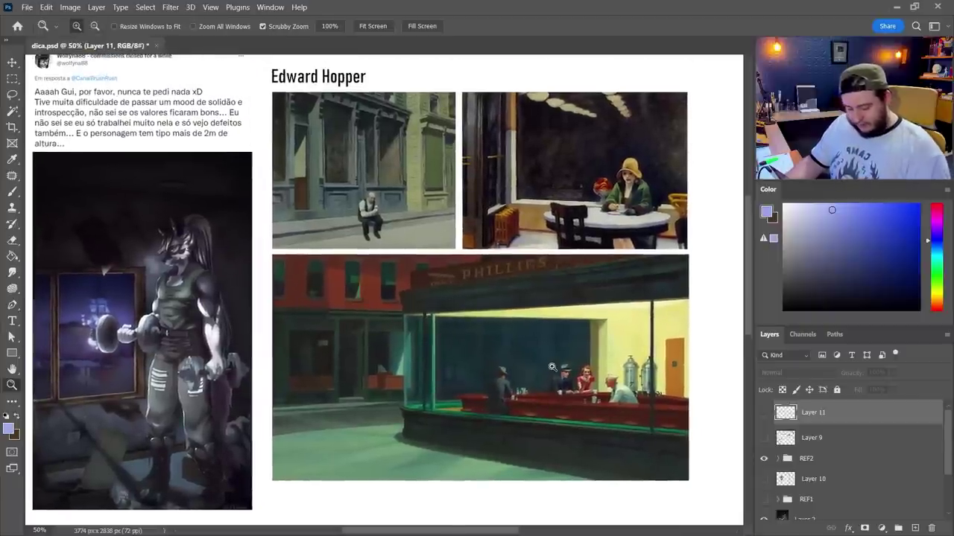
{"action": "left_click", "coordinate": [764, 459]}
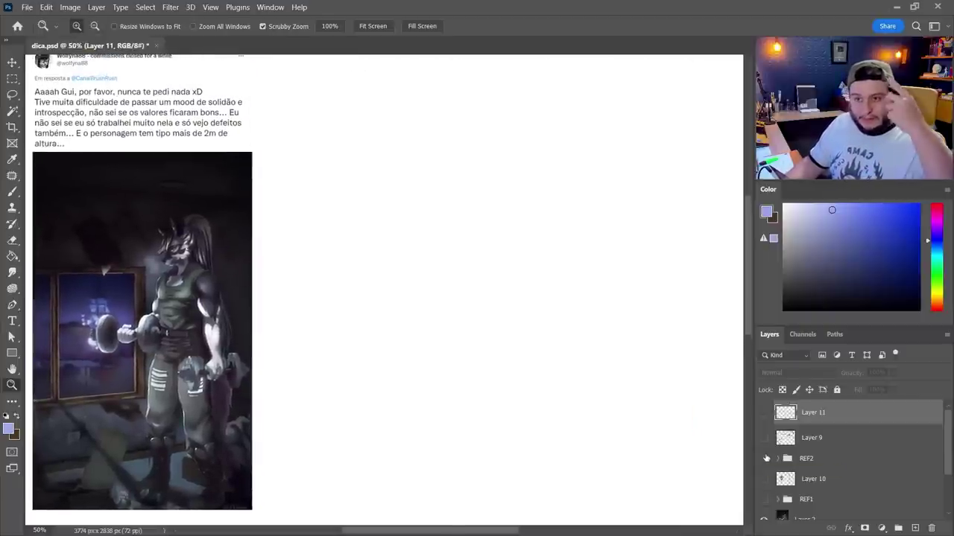
{"action": "mouse_move", "coordinate": [505, 404]}
{"action": "left_mouse_down"}
{"action": "mouse_move", "coordinate": [513, 413]}
{"action": "mouse_move", "coordinate": [500, 404]}
{"action": "left_mouse_up"}
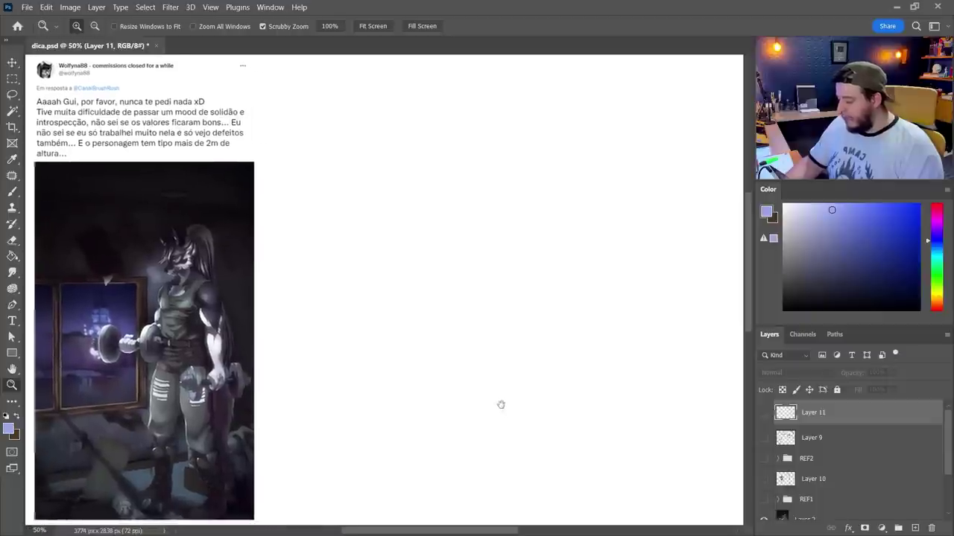
Add a new layer on top, choose a dark blue-grey brush colour and show the Layer 9 notes.
{"action": "left_click", "coordinate": [915, 527]}
{"action": "left_click_drag", "start_coordinate": [829, 265], "coordinate": [818, 280]}
{"action": "key", "text": "b"}
{"action": "left_click", "coordinate": [763, 464]}
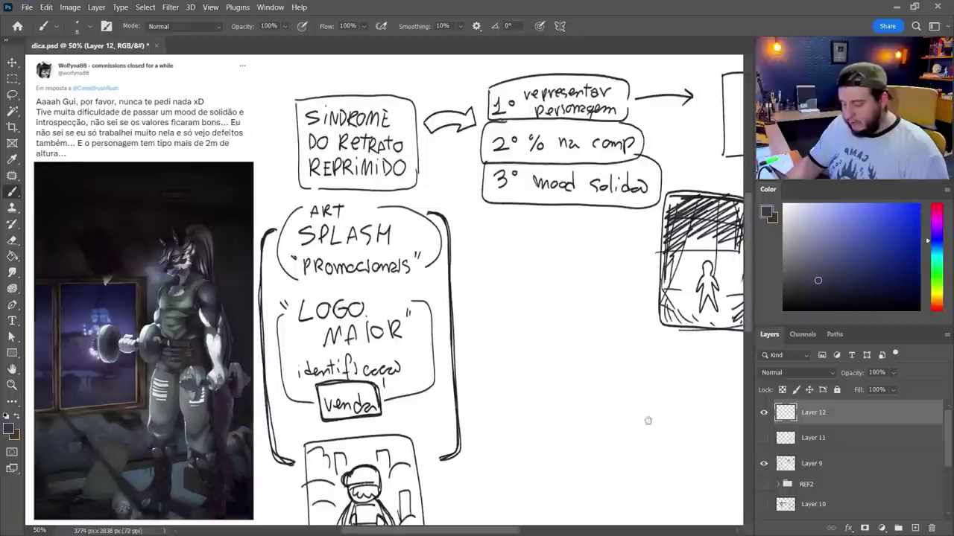
Switch the brush to bright red and draw a frame around the character's upper body in the submitted illustration.
{"action": "left_click_drag", "start_coordinate": [648, 421], "coordinate": [564, 421]}
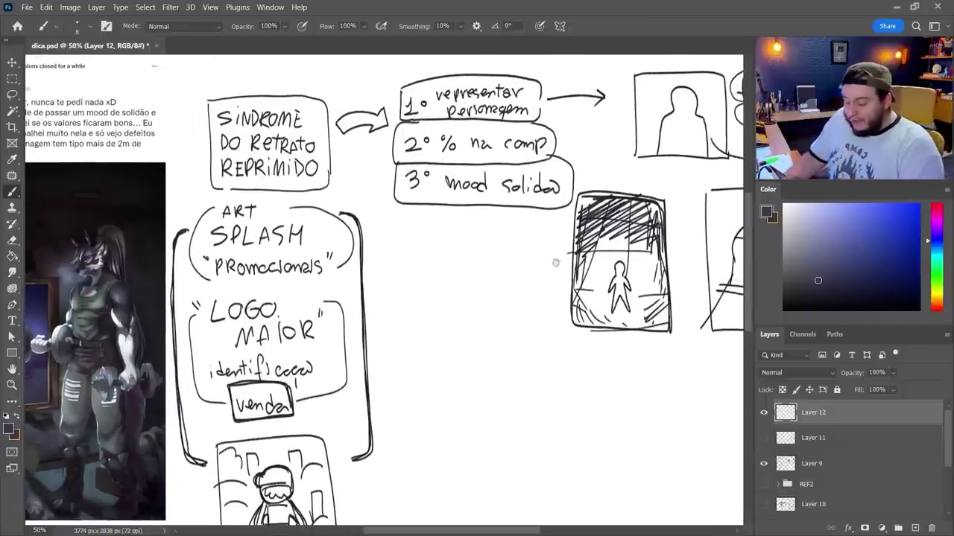
{"action": "left_click_drag", "start_coordinate": [558, 263], "coordinate": [500, 273]}
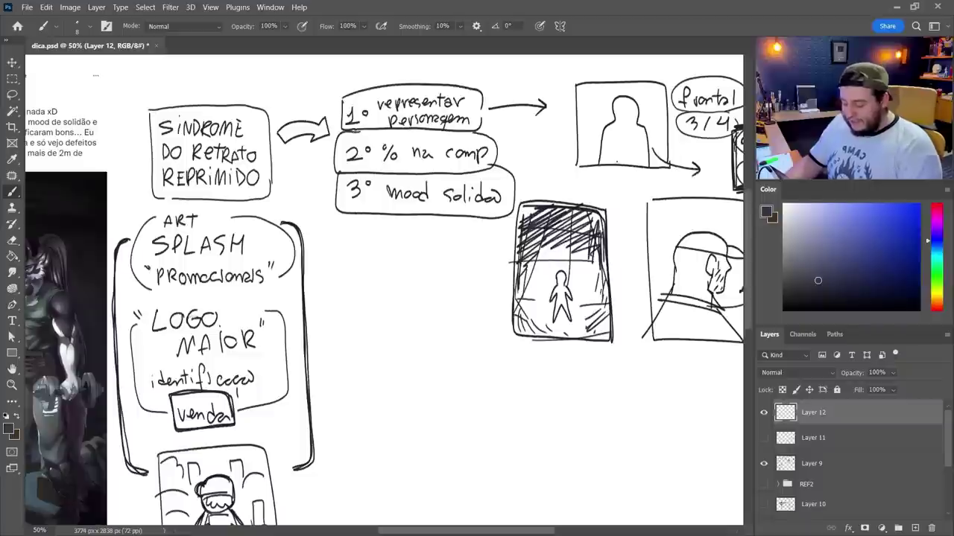
{"action": "left_click_drag", "start_coordinate": [580, 127], "coordinate": [528, 105]}
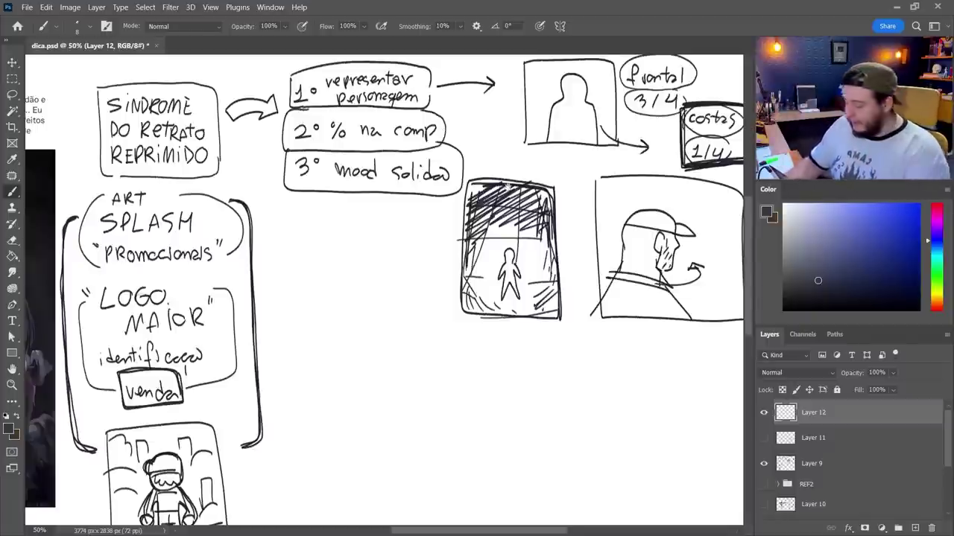
{"action": "left_click_drag", "start_coordinate": [318, 328], "coordinate": [559, 301]}
{"action": "left_click_drag", "start_coordinate": [179, 246], "coordinate": [280, 261]}
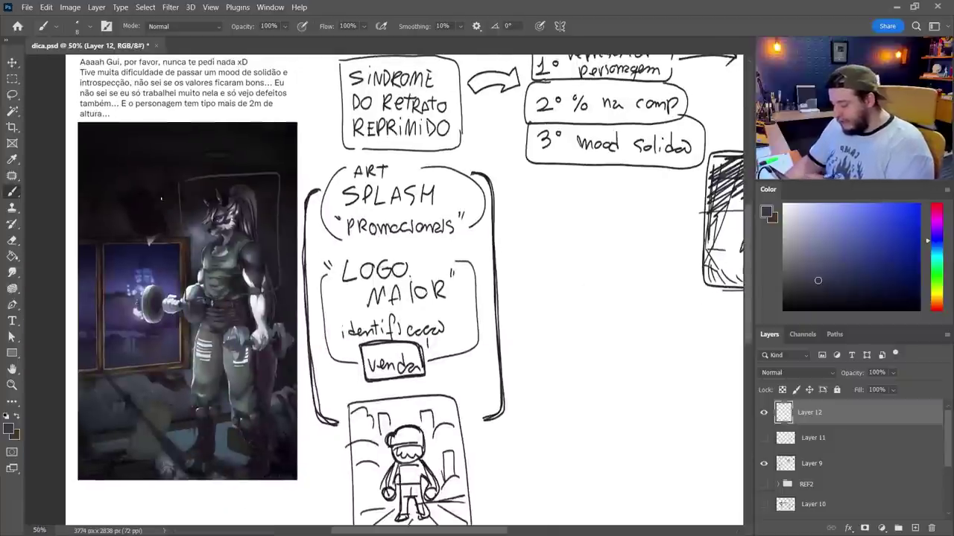
{"action": "key", "text": "ctrl+z"}
{"action": "left_click", "coordinate": [913, 204]}
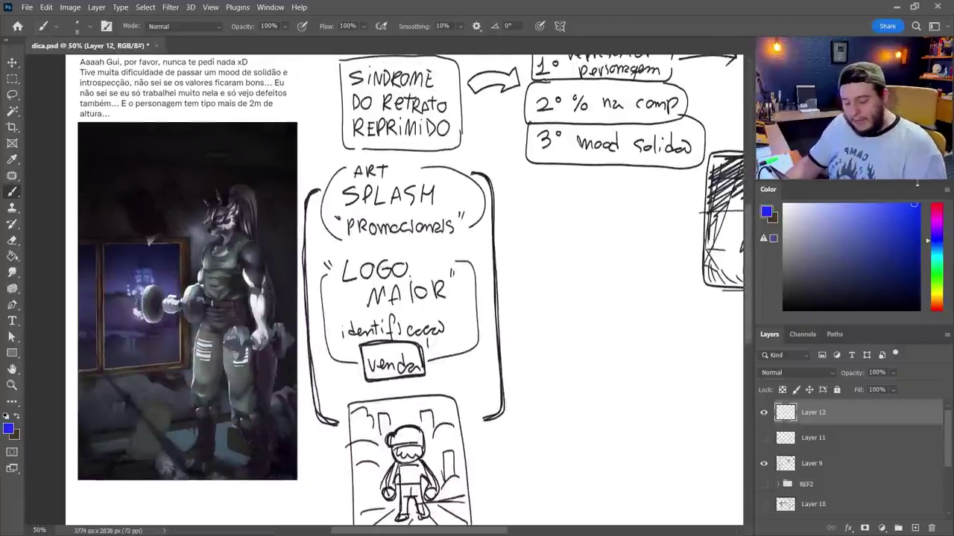
{"action": "left_click", "coordinate": [937, 206]}
{"action": "mouse_move", "coordinate": [164, 174]}
{"action": "left_mouse_down"}
{"action": "mouse_move", "coordinate": [164, 264]}
{"action": "mouse_move", "coordinate": [265, 176]}
{"action": "mouse_move", "coordinate": [172, 175]}
{"action": "mouse_move", "coordinate": [138, 321]}
{"action": "mouse_move", "coordinate": [161, 179]}
{"action": "left_mouse_up"}
{"action": "key", "text": "ctrl+z"}
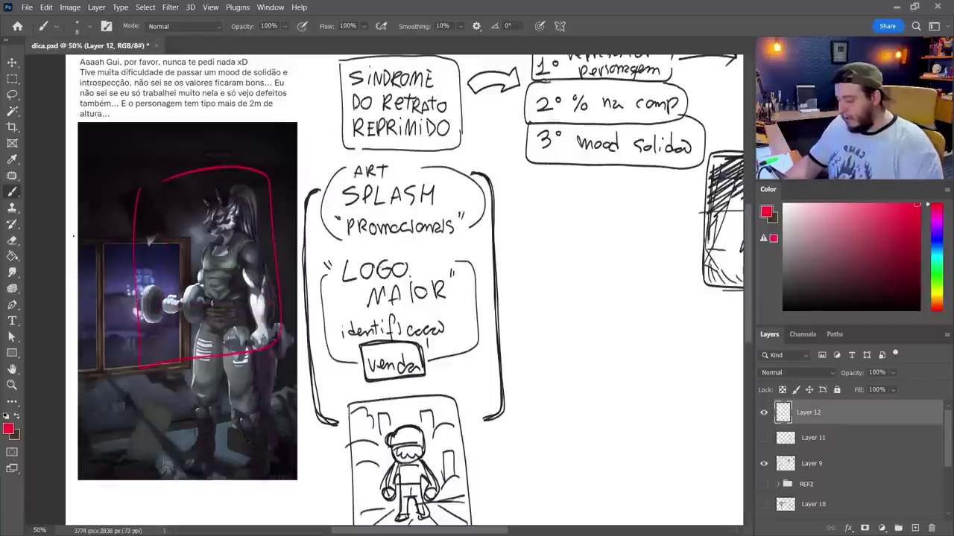
Clear the red frame and the Layer 9 notes from the board, and pick a dark grey brush colour.
{"action": "key", "text": "ctrl+z"}
{"action": "left_click_drag", "start_coordinate": [508, 383], "coordinate": [342, 403]}
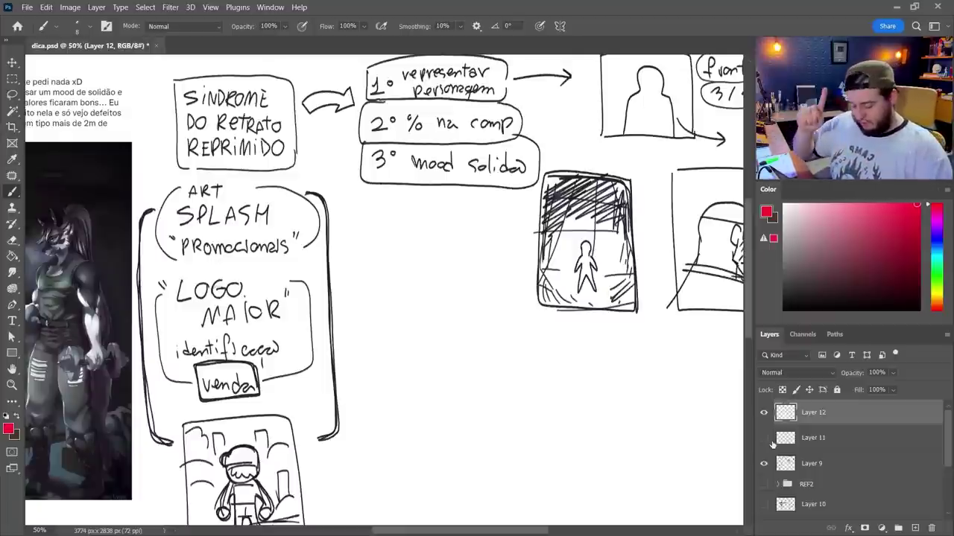
{"action": "left_click", "coordinate": [763, 463]}
{"action": "left_click", "coordinate": [931, 247]}
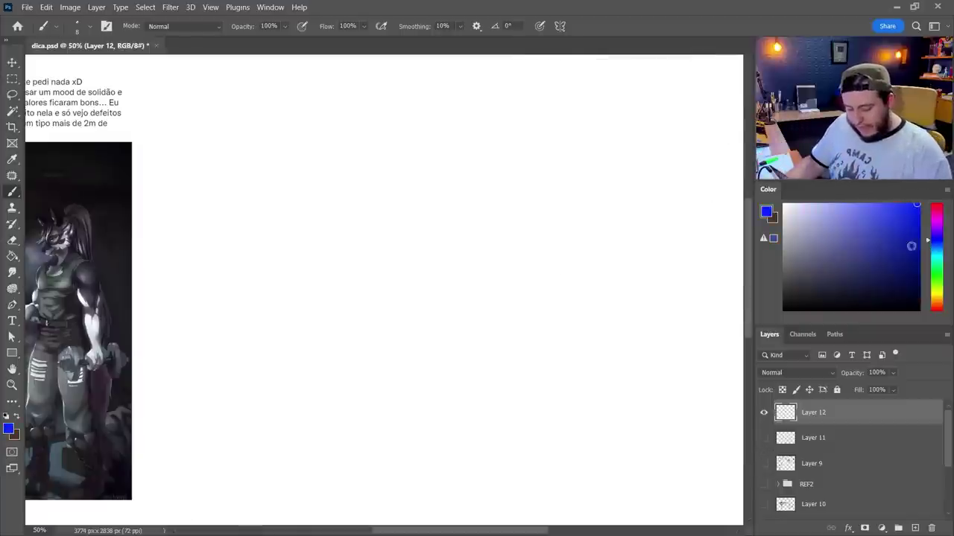
{"action": "left_click", "coordinate": [812, 277]}
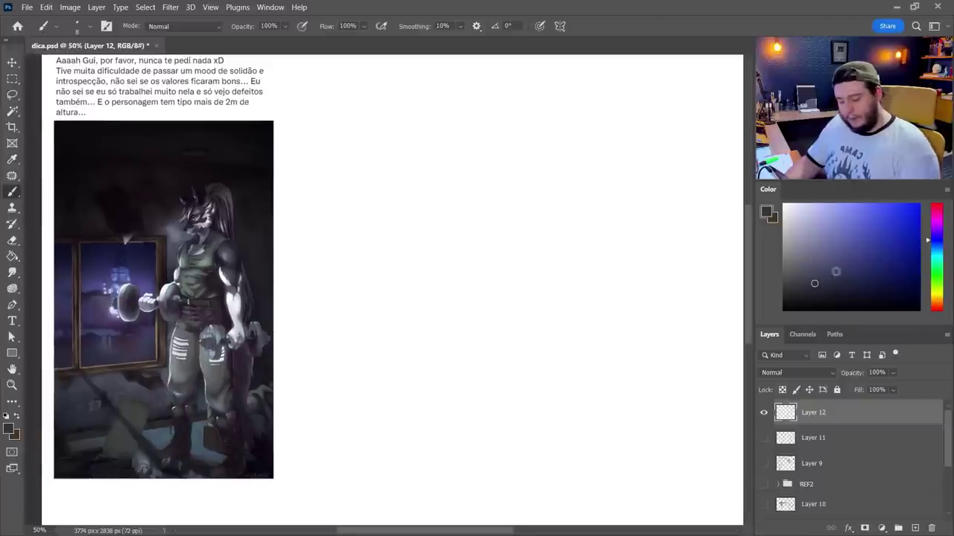
{"action": "left_click", "coordinate": [799, 283]}
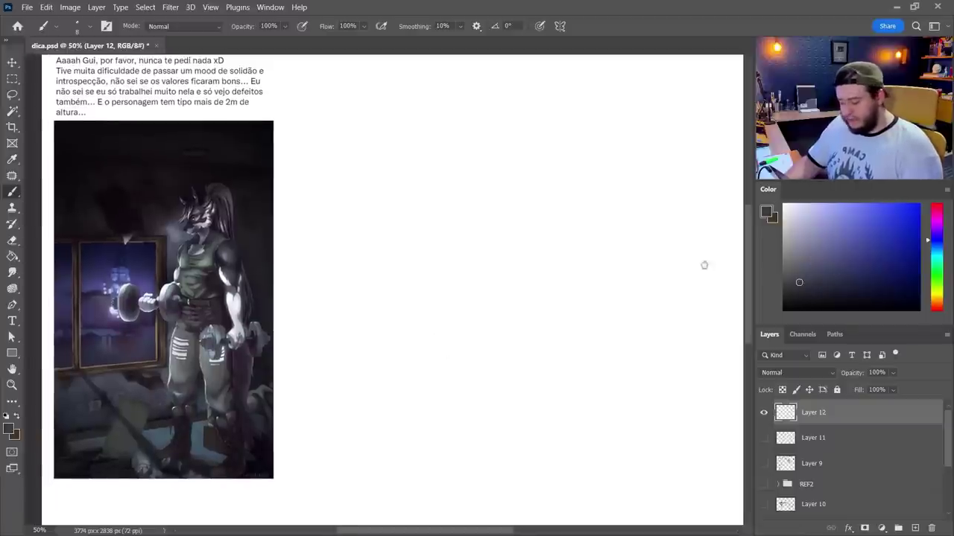
Draw a tall rectangular thumbnail frame beside the submitted illustration and an arrow leading from the artwork to it.
{"action": "left_click_drag", "start_coordinate": [452, 333], "coordinate": [435, 327]}
{"action": "left_click_drag", "start_coordinate": [322, 95], "coordinate": [323, 267]}
{"action": "scroll", "coordinate": [347, 194], "scroll_direction": "up", "scroll_amount": 2}
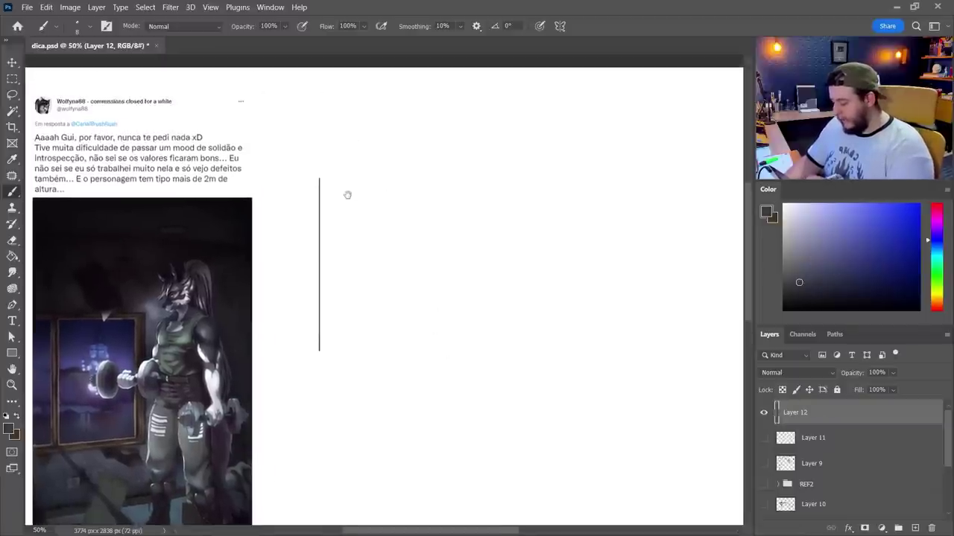
{"action": "scroll", "coordinate": [351, 161], "scroll_direction": "down", "scroll_amount": 1}
{"action": "mouse_move", "coordinate": [323, 144]}
{"action": "left_mouse_down"}
{"action": "mouse_move", "coordinate": [474, 154]}
{"action": "mouse_move", "coordinate": [483, 324]}
{"action": "mouse_move", "coordinate": [471, 335]}
{"action": "mouse_move", "coordinate": [324, 335]}
{"action": "left_mouse_up"}
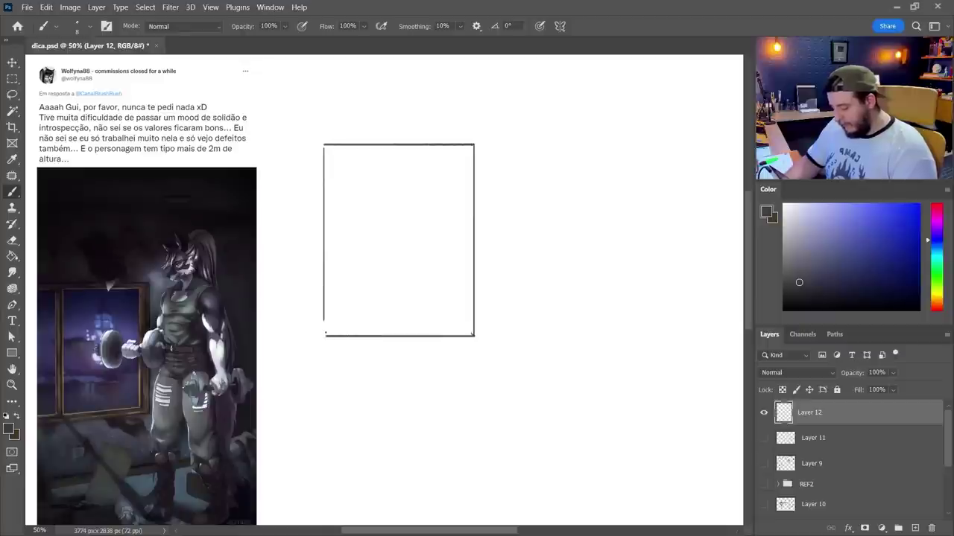
{"action": "scroll", "coordinate": [404, 365], "scroll_direction": "down", "scroll_amount": 1}
{"action": "left_click_drag", "start_coordinate": [262, 258], "coordinate": [296, 229]}
Draw a wide landscape thumbnail frame on the far side of the tall one.
{"action": "scroll", "coordinate": [405, 351], "scroll_direction": "right", "scroll_amount": 3}
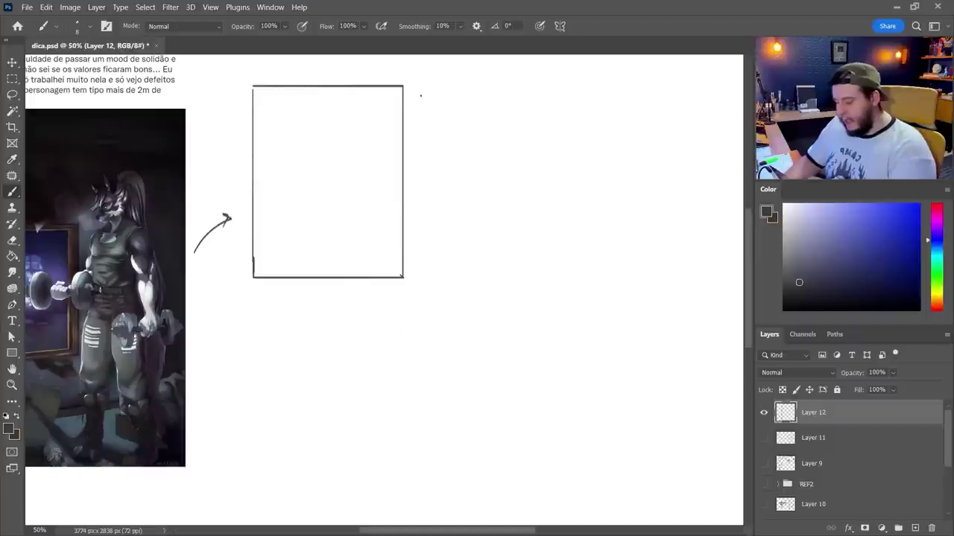
{"action": "mouse_move", "coordinate": [421, 91]}
{"action": "left_mouse_down"}
{"action": "mouse_move", "coordinate": [427, 234]}
{"action": "mouse_move", "coordinate": [420, 91]}
{"action": "mouse_move", "coordinate": [617, 102]}
{"action": "mouse_move", "coordinate": [645, 91]}
{"action": "mouse_move", "coordinate": [643, 231]}
{"action": "left_mouse_up"}
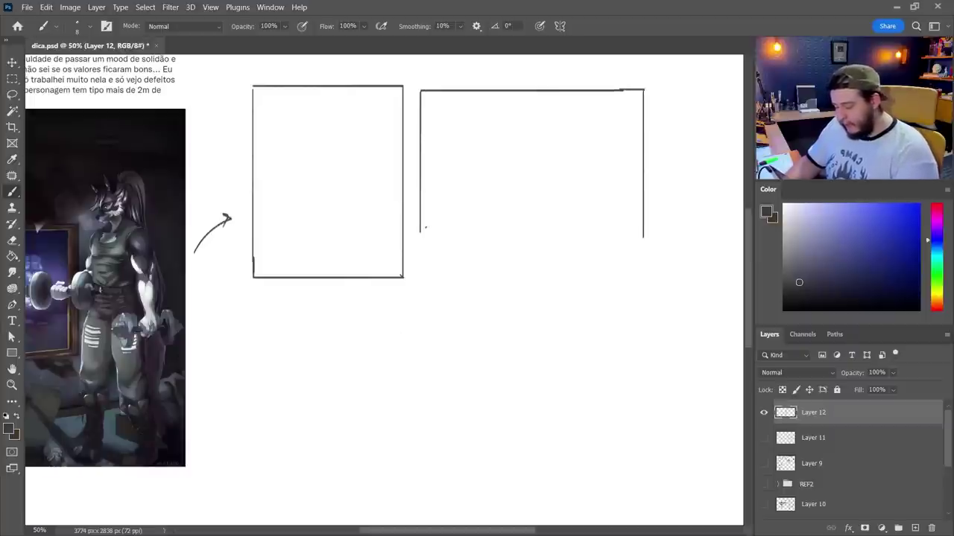
{"action": "mouse_move", "coordinate": [421, 228]}
{"action": "left_mouse_down"}
{"action": "mouse_move", "coordinate": [421, 243]}
{"action": "mouse_move", "coordinate": [455, 248]}
{"action": "mouse_move", "coordinate": [641, 247]}
{"action": "left_mouse_up"}
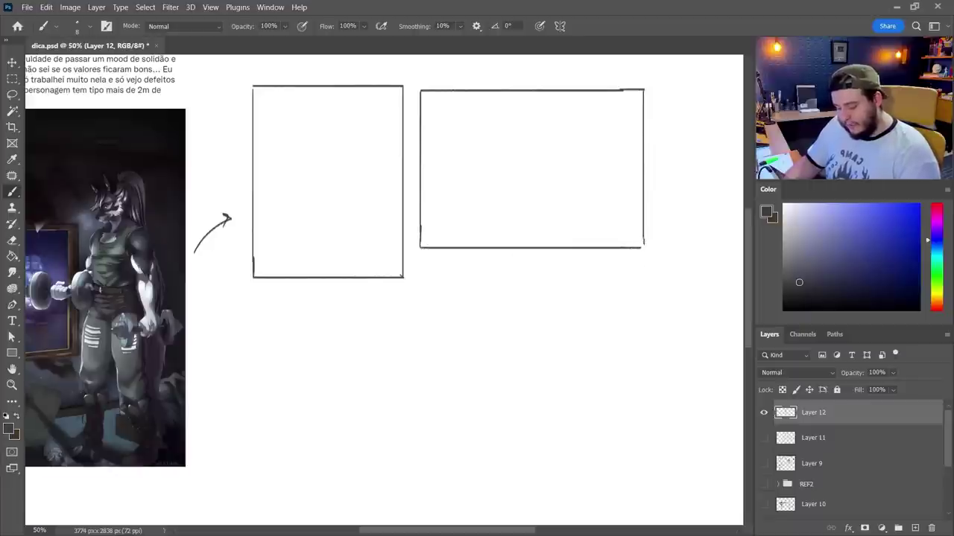
Add a new layer, choose a light blue-violet brush colour and draw an arrow from the character to the tall frame.
{"action": "left_click", "coordinate": [915, 527]}
{"action": "left_click", "coordinate": [855, 214]}
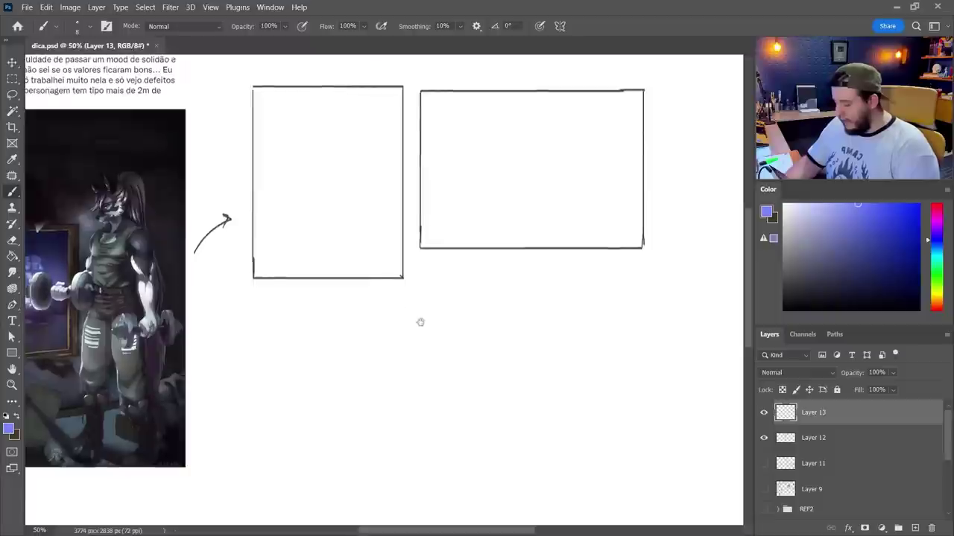
{"action": "left_click_drag", "start_coordinate": [418, 320], "coordinate": [483, 337]}
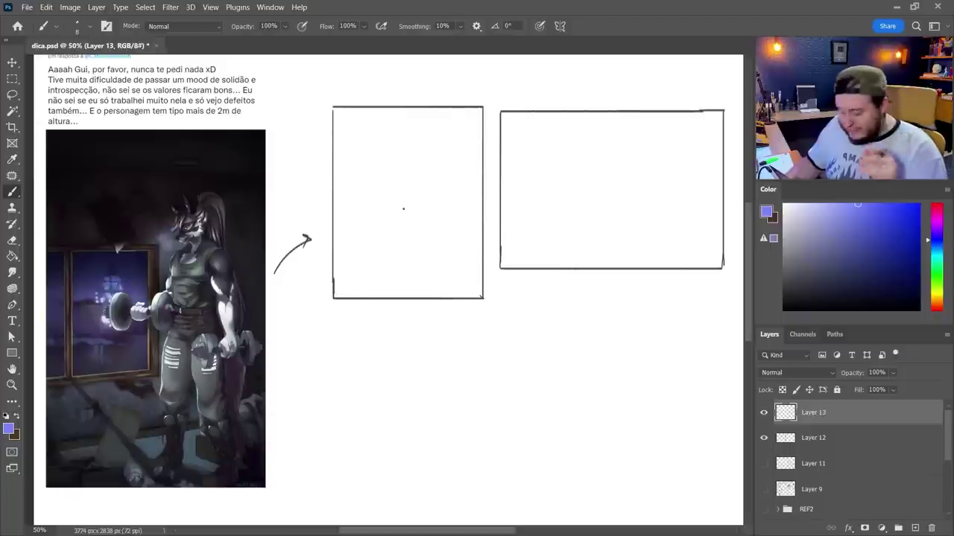
{"action": "left_click_drag", "start_coordinate": [236, 232], "coordinate": [311, 206]}
{"action": "left_click_drag", "start_coordinate": [302, 201], "coordinate": [304, 211]}
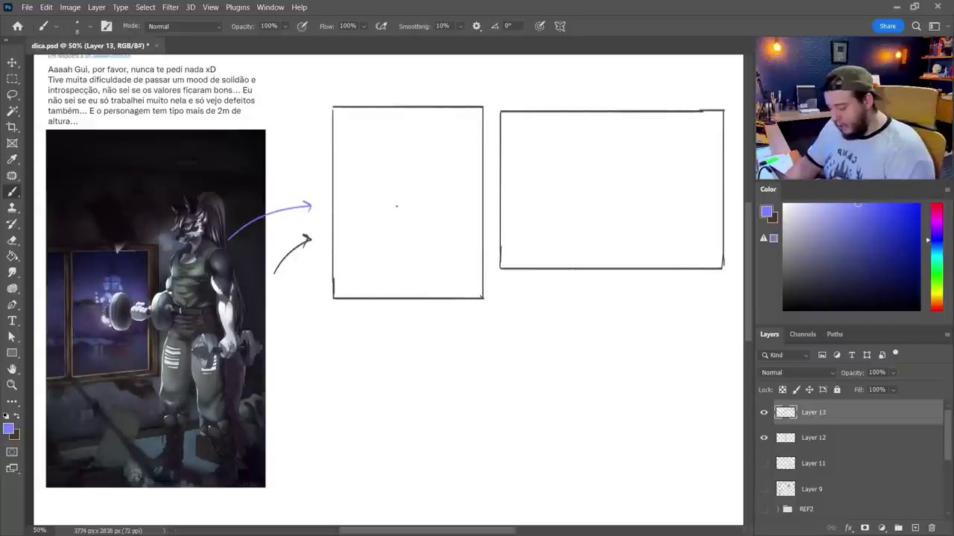
Sketch the room's corner in the tall frame with a vertical wall edge and two slanting floor edges.
{"action": "mouse_move", "coordinate": [411, 186]}
{"action": "left_mouse_down"}
{"action": "mouse_move", "coordinate": [334, 233]}
{"action": "mouse_move", "coordinate": [416, 204]}
{"action": "left_mouse_up"}
{"action": "key", "text": "ctrl+z"}
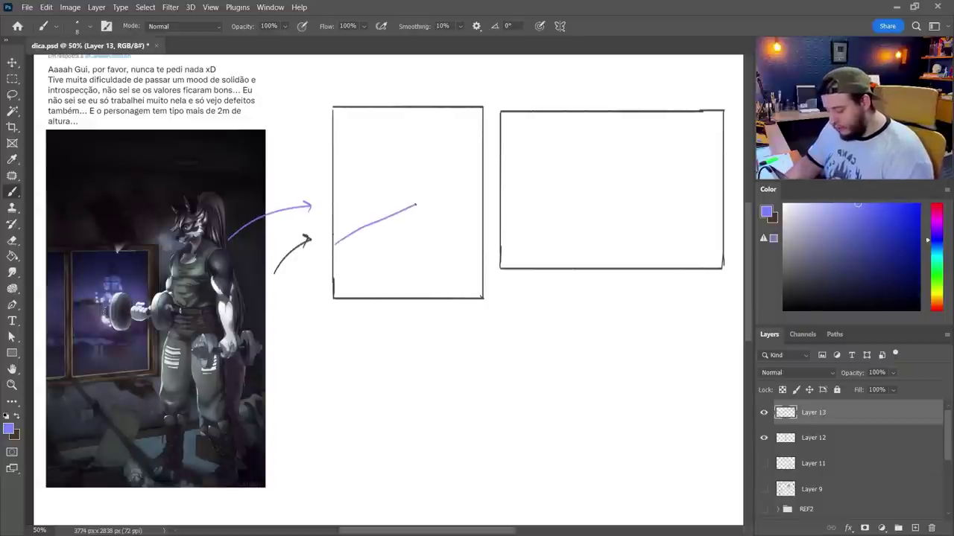
{"action": "mouse_move", "coordinate": [411, 107]}
{"action": "left_mouse_down"}
{"action": "mouse_move", "coordinate": [414, 196]}
{"action": "mouse_move", "coordinate": [425, 177]}
{"action": "mouse_move", "coordinate": [426, 197]}
{"action": "mouse_move", "coordinate": [356, 237]}
{"action": "left_mouse_up"}
{"action": "key", "text": "ctrl+z"}
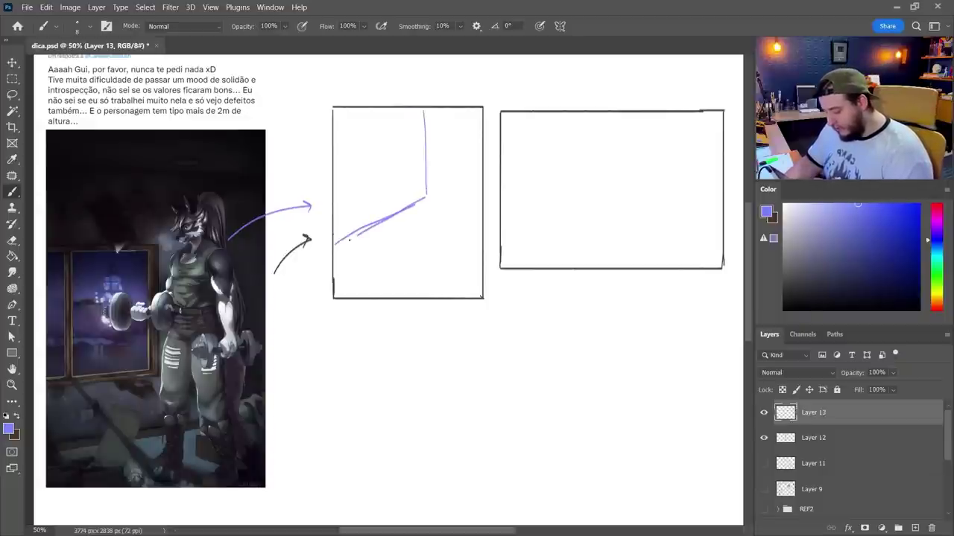
{"action": "left_click_drag", "start_coordinate": [429, 197], "coordinate": [482, 231]}
{"action": "left_click_drag", "start_coordinate": [427, 197], "coordinate": [473, 175]}
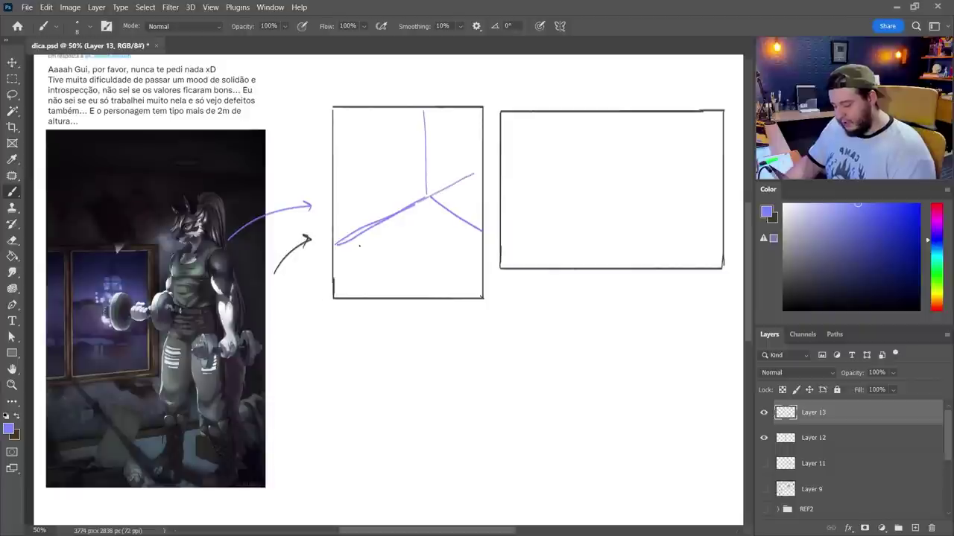
Draw crossing perspective lines over the floor of the tall thumbnail to form a tile grid.
{"action": "left_click_drag", "start_coordinate": [451, 216], "coordinate": [352, 291]}
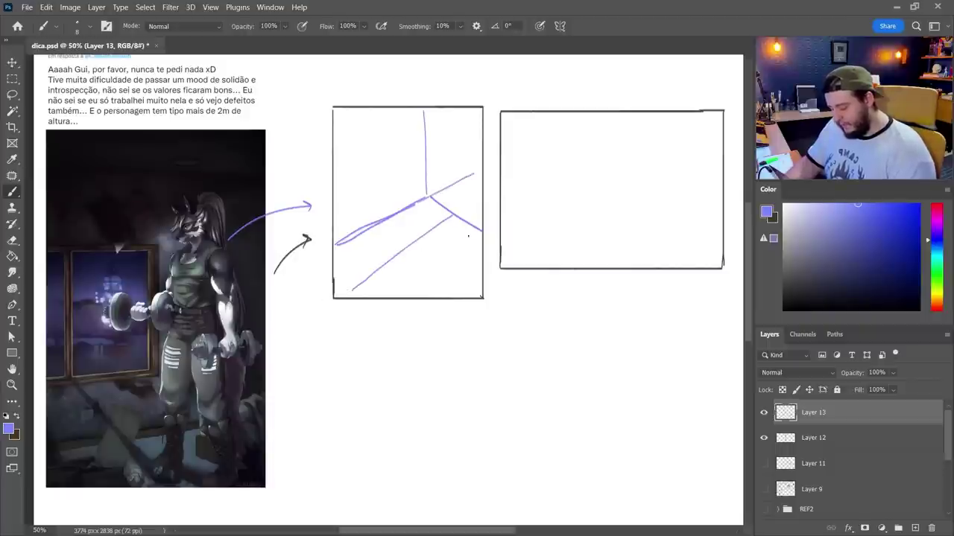
{"action": "left_click_drag", "start_coordinate": [472, 231], "coordinate": [414, 306]}
{"action": "left_click_drag", "start_coordinate": [412, 210], "coordinate": [473, 286]}
{"action": "key", "text": "ctrl+z"}
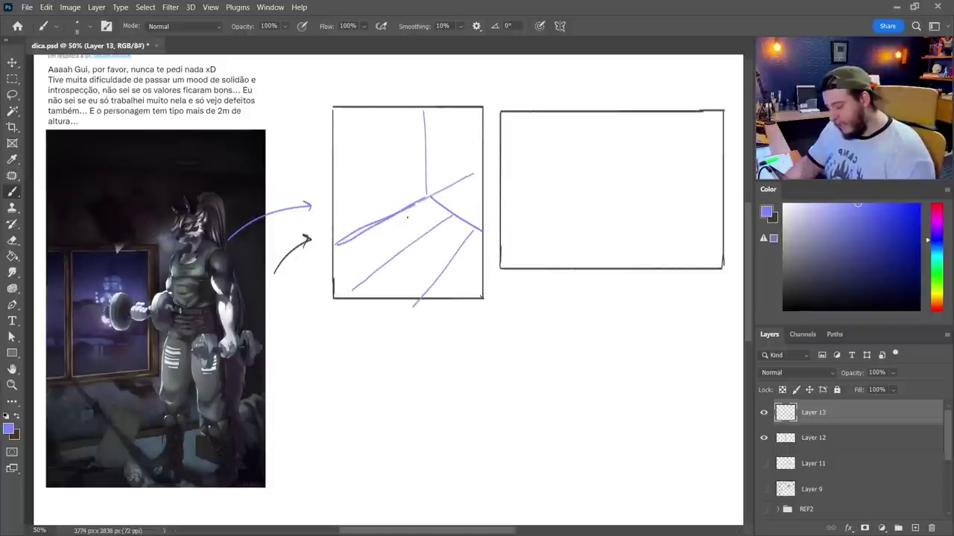
{"action": "left_click_drag", "start_coordinate": [400, 212], "coordinate": [481, 262]}
{"action": "left_click_drag", "start_coordinate": [430, 199], "coordinate": [477, 223]}
{"action": "left_click_drag", "start_coordinate": [401, 213], "coordinate": [438, 291]}
{"action": "left_click_drag", "start_coordinate": [351, 237], "coordinate": [372, 298]}
Add converging vertical guide lines on both walls of the room and strengthen the corner edge.
{"action": "mouse_move", "coordinate": [426, 109]}
{"action": "left_mouse_down"}
{"action": "mouse_move", "coordinate": [427, 197]}
{"action": "mouse_move", "coordinate": [401, 202]}
{"action": "left_mouse_up"}
{"action": "left_click_drag", "start_coordinate": [360, 110], "coordinate": [375, 199]}
{"action": "left_click_drag", "start_coordinate": [326, 155], "coordinate": [341, 202]}
{"action": "left_click_drag", "start_coordinate": [462, 113], "coordinate": [452, 207]}
{"action": "left_click_drag", "start_coordinate": [483, 186], "coordinate": [480, 210]}
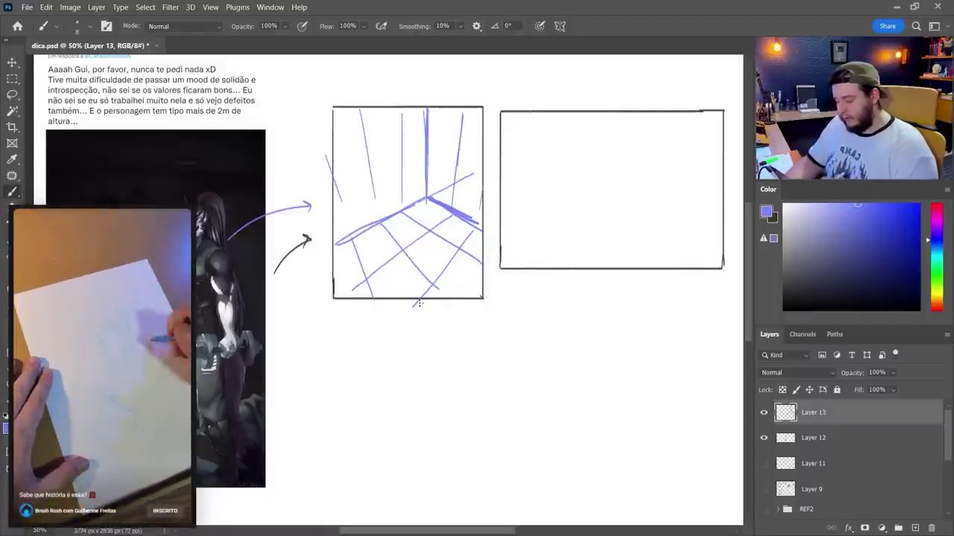
Sketch a slanted window on the left wall and erase its upper edge with a larger eraser to lower its top.
{"action": "left_click_drag", "start_coordinate": [339, 185], "coordinate": [347, 209]}
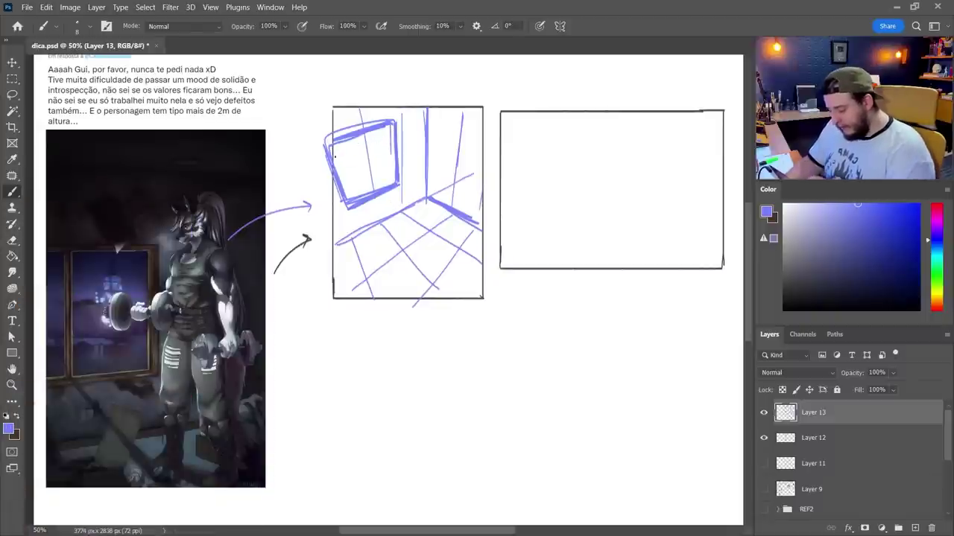
{"action": "key", "text": "e"}
{"action": "left_click_drag", "start_coordinate": [335, 140], "coordinate": [391, 121]}
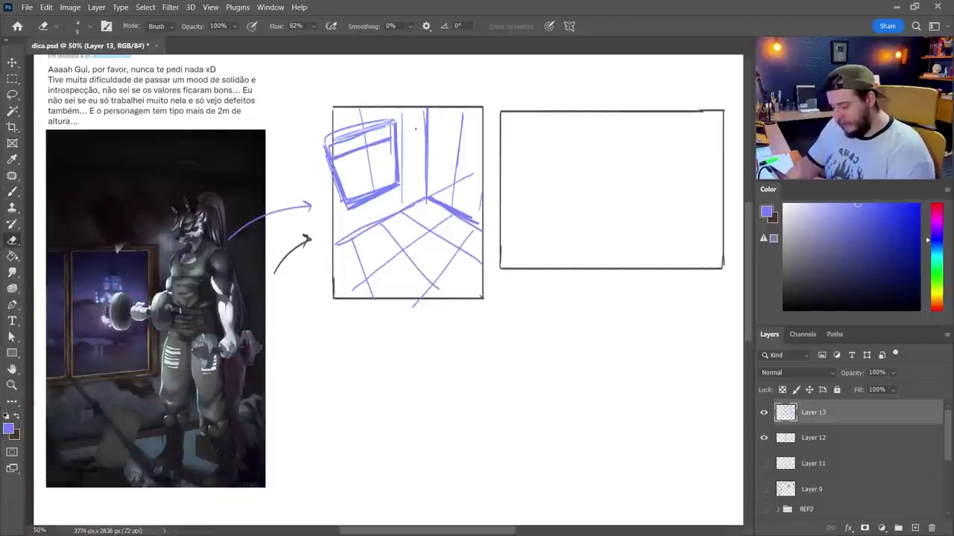
{"action": "right_click", "coordinate": [414, 128]}
{"action": "left_click", "coordinate": [511, 32]}
{"action": "key", "text": "Return"}
{"action": "left_click_drag", "start_coordinate": [335, 141], "coordinate": [387, 123]}
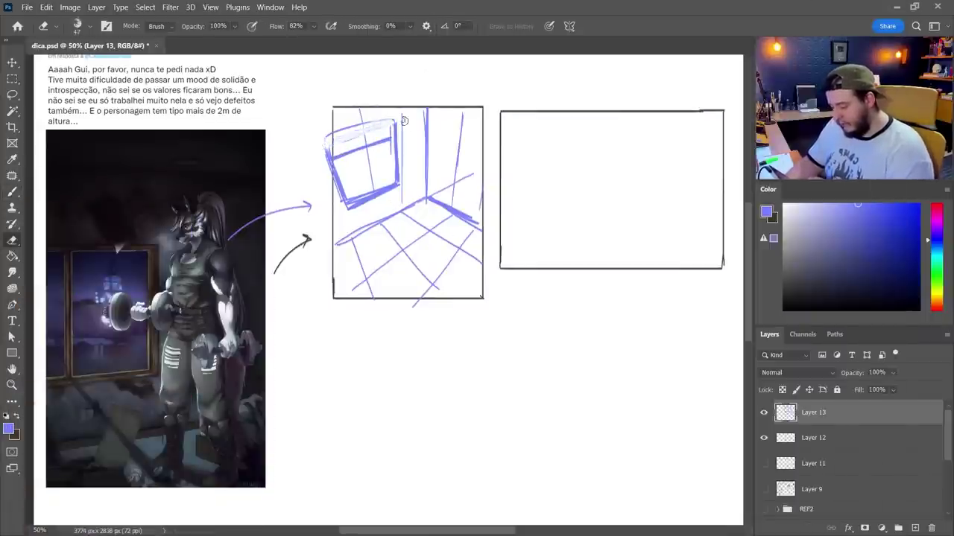
{"action": "left_click_drag", "start_coordinate": [327, 138], "coordinate": [406, 119]}
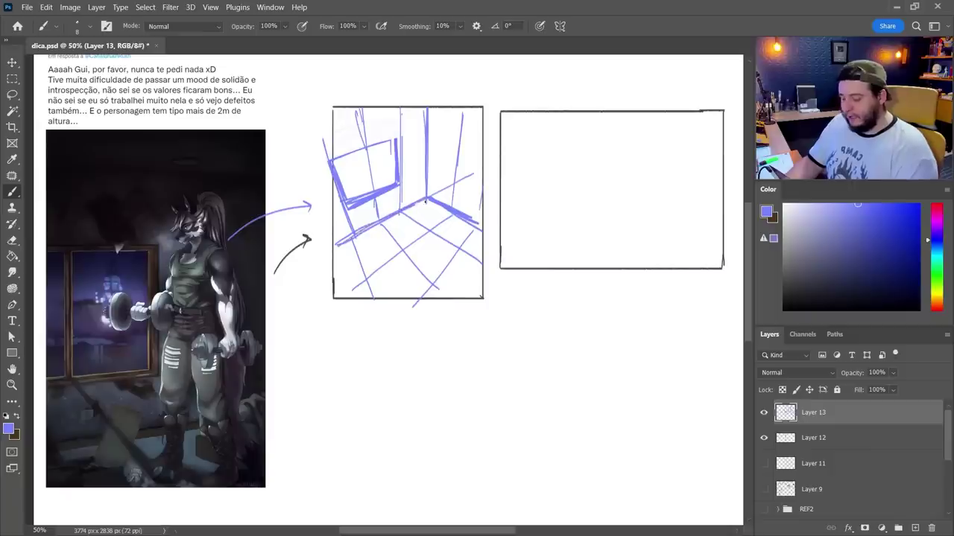
Reinforce the receding floor lines and the right floor edge, and erase the stray line extending past the corner.
{"action": "left_click_drag", "start_coordinate": [402, 215], "coordinate": [478, 268]}
{"action": "left_click_drag", "start_coordinate": [381, 228], "coordinate": [439, 302]}
{"action": "left_click_drag", "start_coordinate": [353, 240], "coordinate": [375, 307]}
{"action": "left_click_drag", "start_coordinate": [429, 199], "coordinate": [487, 224]}
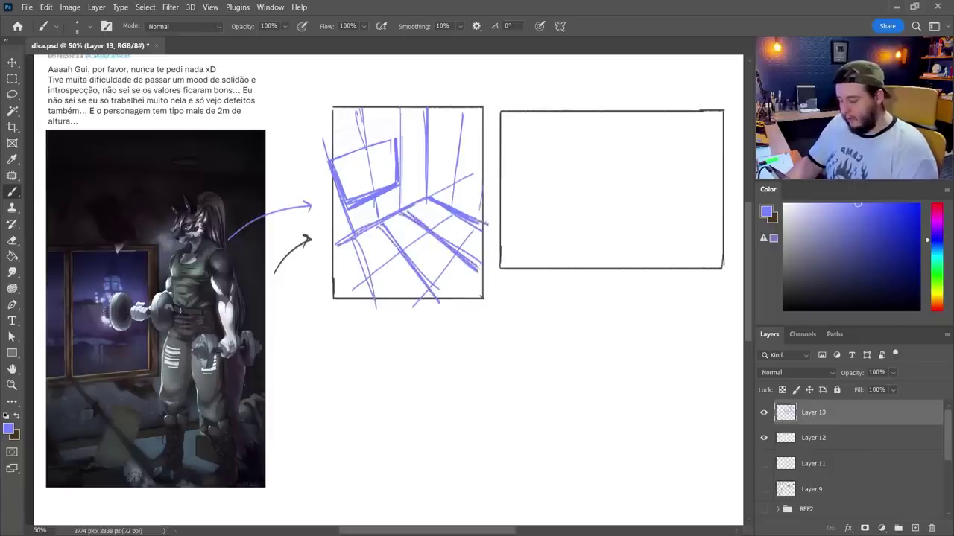
{"action": "key", "text": "e"}
{"action": "mouse_move", "coordinate": [436, 193]}
{"action": "left_mouse_down"}
{"action": "mouse_move", "coordinate": [461, 183]}
{"action": "mouse_move", "coordinate": [454, 210]}
{"action": "left_mouse_up"}
{"action": "key", "text": "b"}
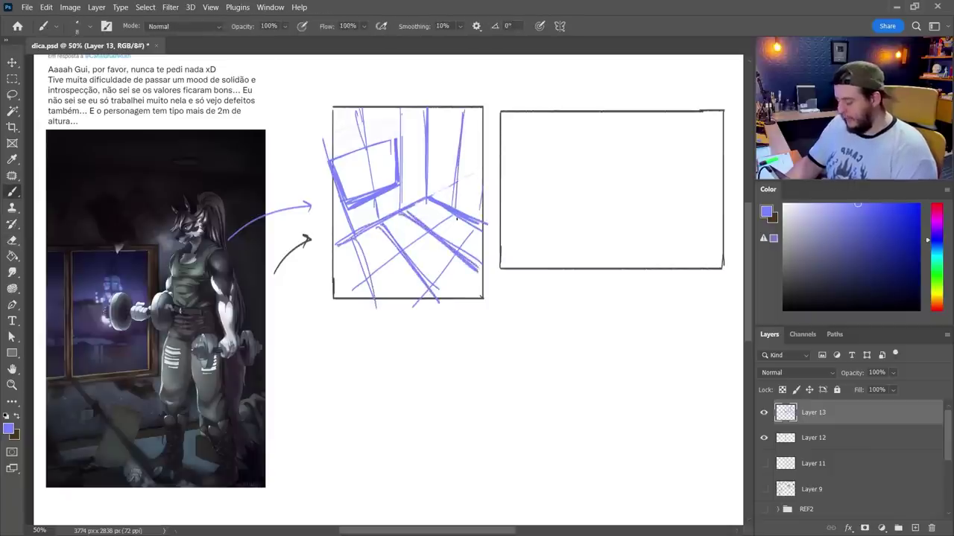
Sketch the standing figure in the room's corner with a round head, legs and a dumbbell in each hand.
{"action": "mouse_move", "coordinate": [432, 134]}
{"action": "left_mouse_down"}
{"action": "mouse_move", "coordinate": [425, 154]}
{"action": "mouse_move", "coordinate": [452, 172]}
{"action": "mouse_move", "coordinate": [422, 168]}
{"action": "mouse_move", "coordinate": [451, 171]}
{"action": "mouse_move", "coordinate": [422, 195]}
{"action": "mouse_move", "coordinate": [450, 166]}
{"action": "mouse_move", "coordinate": [419, 182]}
{"action": "left_mouse_up"}
{"action": "mouse_move", "coordinate": [421, 191]}
{"action": "left_mouse_down"}
{"action": "mouse_move", "coordinate": [441, 195]}
{"action": "mouse_move", "coordinate": [413, 240]}
{"action": "mouse_move", "coordinate": [446, 225]}
{"action": "left_mouse_up"}
{"action": "left_click_drag", "start_coordinate": [450, 160], "coordinate": [454, 206]}
{"action": "left_click_drag", "start_coordinate": [452, 244], "coordinate": [448, 268]}
{"action": "mouse_move", "coordinate": [448, 218]}
{"action": "left_mouse_down"}
{"action": "mouse_move", "coordinate": [463, 229]}
{"action": "mouse_move", "coordinate": [449, 225]}
{"action": "mouse_move", "coordinate": [476, 207]}
{"action": "left_mouse_up"}
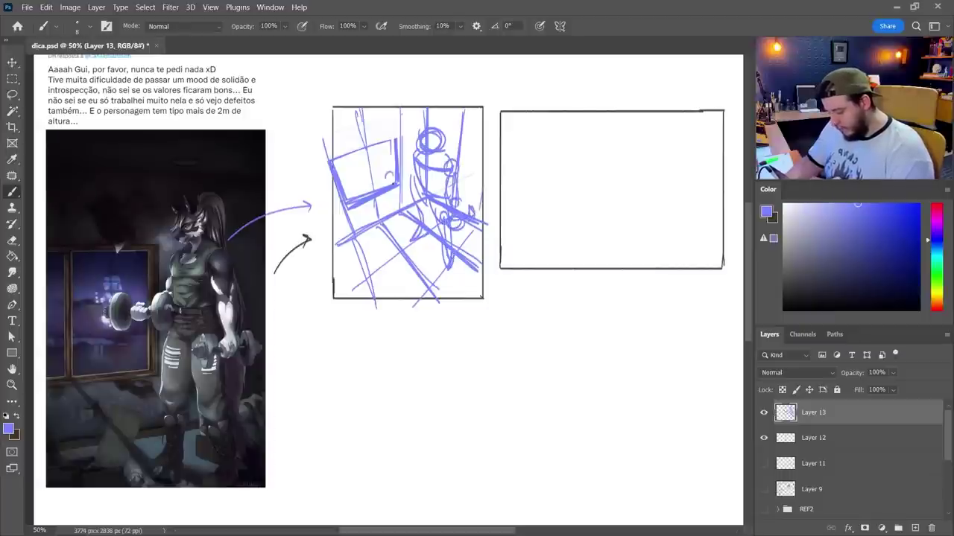
{"action": "mouse_move", "coordinate": [395, 174]}
{"action": "left_mouse_down"}
{"action": "mouse_move", "coordinate": [377, 184]}
{"action": "mouse_move", "coordinate": [415, 198]}
{"action": "left_mouse_up"}
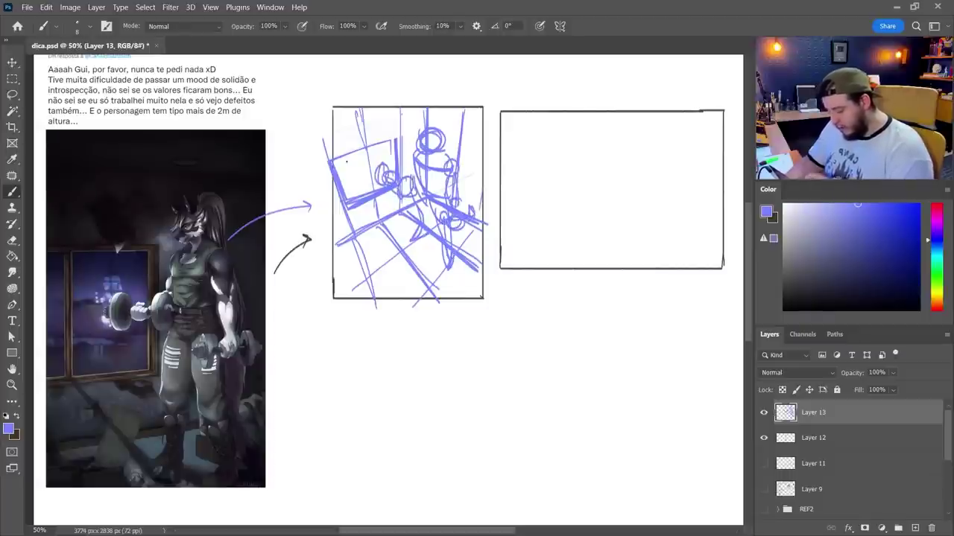
Fill the window opening with slanted sketch strokes and darken the figure's foot.
{"action": "left_click_drag", "start_coordinate": [346, 159], "coordinate": [361, 198]}
{"action": "mouse_move", "coordinate": [356, 152]}
{"action": "left_mouse_down"}
{"action": "mouse_move", "coordinate": [395, 171]}
{"action": "mouse_move", "coordinate": [340, 179]}
{"action": "mouse_move", "coordinate": [370, 193]}
{"action": "left_mouse_up"}
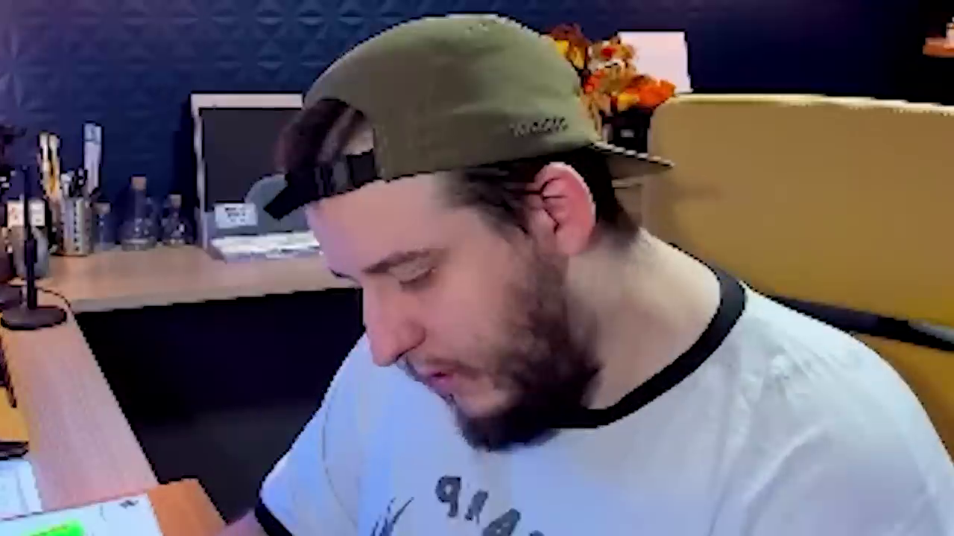
{"action": "mouse_move", "coordinate": [420, 225]}
{"action": "left_mouse_down"}
{"action": "mouse_move", "coordinate": [413, 240]}
{"action": "mouse_move", "coordinate": [430, 238]}
{"action": "left_mouse_up"}
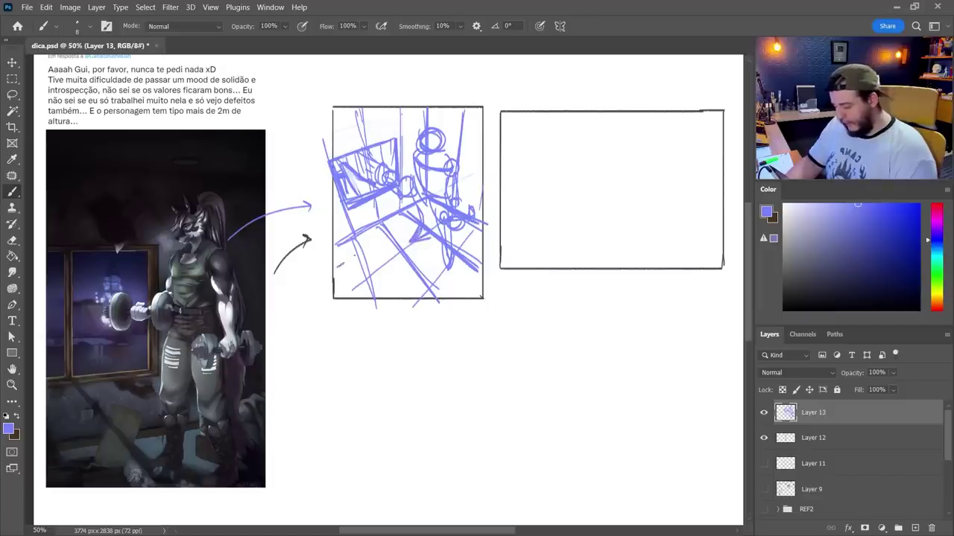
Add perspective detail lines to the right side of the floor, the right wall and the area above the window.
{"action": "left_click_drag", "start_coordinate": [342, 264], "coordinate": [389, 291]}
{"action": "key", "text": "ctrl+z"}
{"action": "left_click_drag", "start_coordinate": [453, 234], "coordinate": [481, 248]}
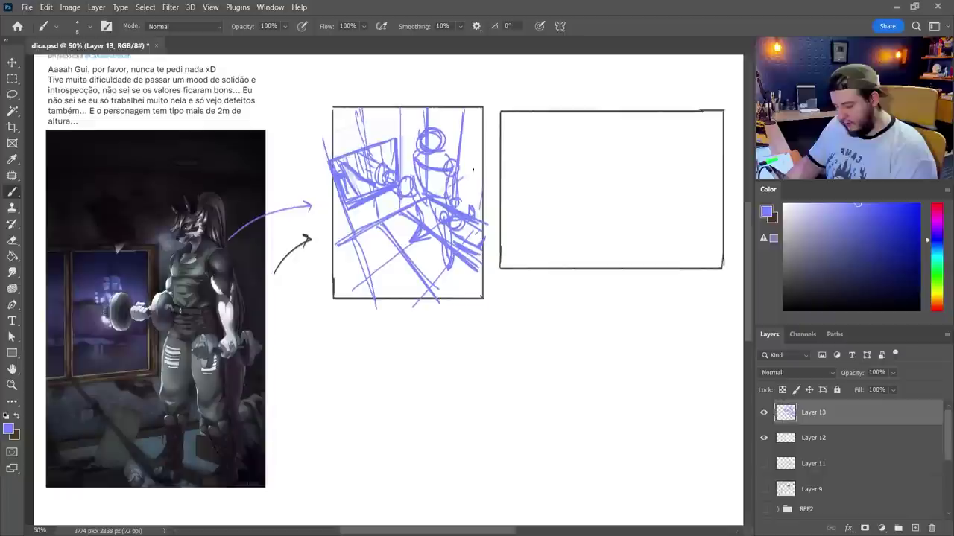
{"action": "mouse_move", "coordinate": [457, 178]}
{"action": "left_mouse_down"}
{"action": "mouse_move", "coordinate": [481, 164]}
{"action": "mouse_move", "coordinate": [482, 174]}
{"action": "left_mouse_up"}
{"action": "left_click_drag", "start_coordinate": [464, 176], "coordinate": [482, 168]}
{"action": "left_click_drag", "start_coordinate": [341, 127], "coordinate": [415, 108]}
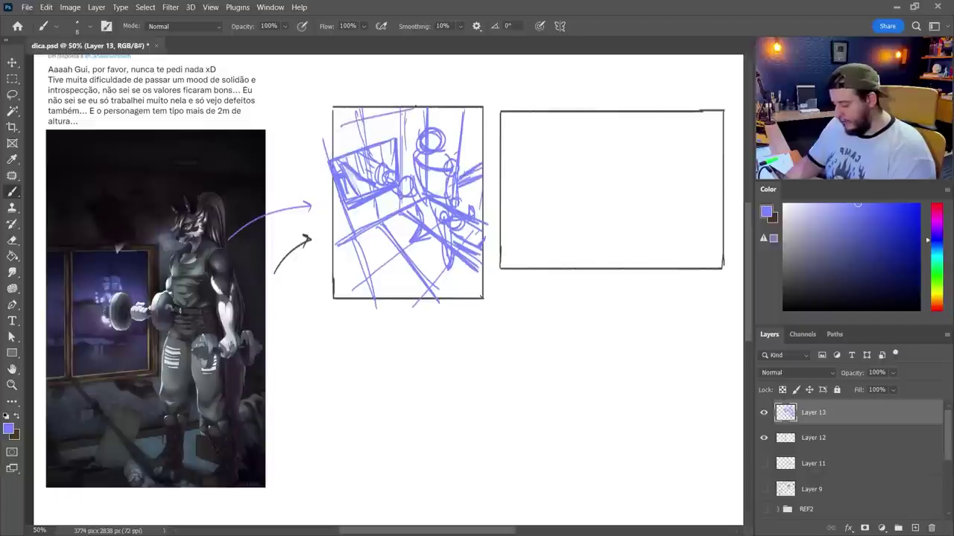
Sketch boxes and scattered debris across the room's floor and add the ponytail behind the figure's head.
{"action": "mouse_move", "coordinate": [335, 240]}
{"action": "left_mouse_down"}
{"action": "mouse_move", "coordinate": [374, 221]}
{"action": "mouse_move", "coordinate": [383, 264]}
{"action": "left_mouse_up"}
{"action": "left_click_drag", "start_coordinate": [384, 257], "coordinate": [345, 269]}
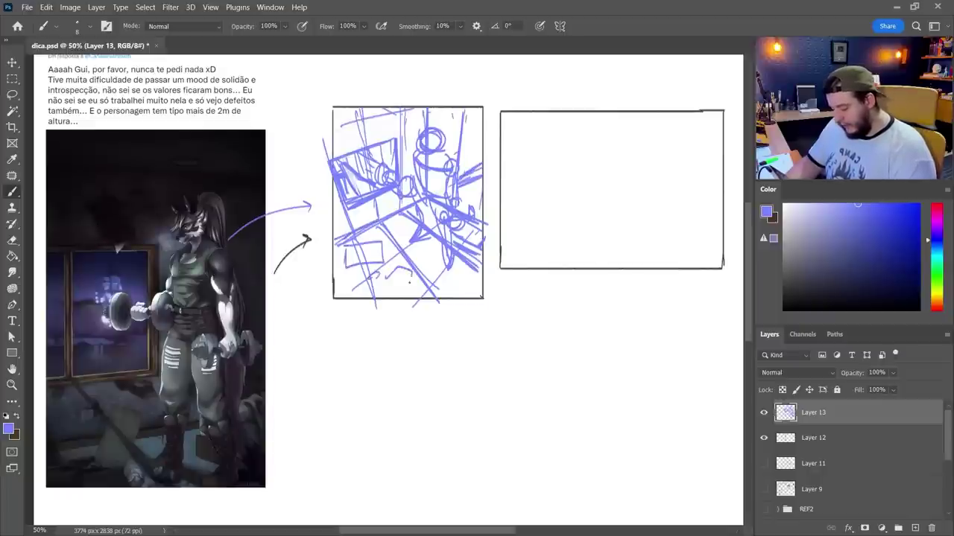
{"action": "mouse_move", "coordinate": [410, 274]}
{"action": "left_mouse_down"}
{"action": "mouse_move", "coordinate": [384, 284]}
{"action": "mouse_move", "coordinate": [423, 300]}
{"action": "left_mouse_up"}
{"action": "left_click_drag", "start_coordinate": [470, 280], "coordinate": [463, 290]}
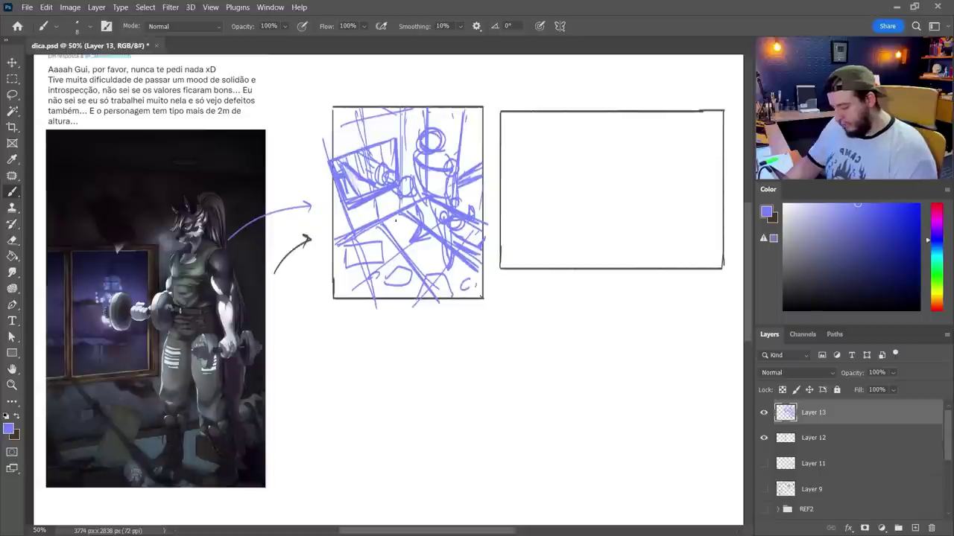
{"action": "left_click_drag", "start_coordinate": [396, 219], "coordinate": [377, 229]}
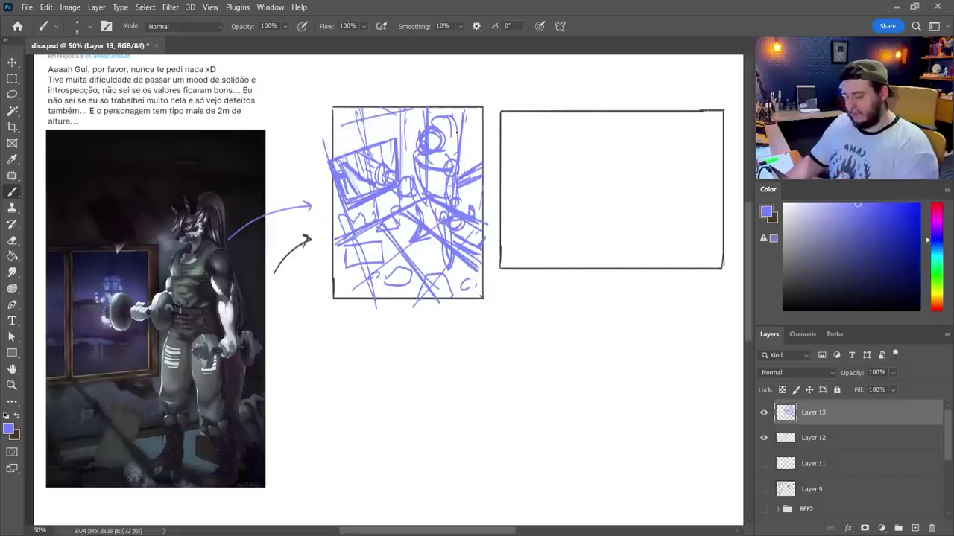
{"action": "left_click_drag", "start_coordinate": [462, 147], "coordinate": [463, 199]}
{"action": "left_click_drag", "start_coordinate": [469, 183], "coordinate": [469, 195]}
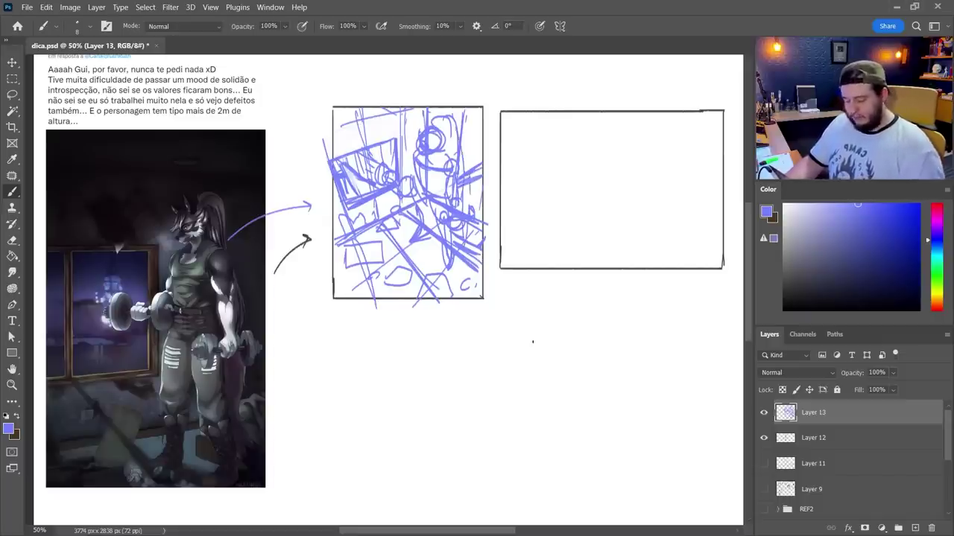
Lower the blue sketch layer's opacity to 34% and add a new layer above it with a near-black brush colour.
{"action": "left_click", "coordinate": [894, 373]}
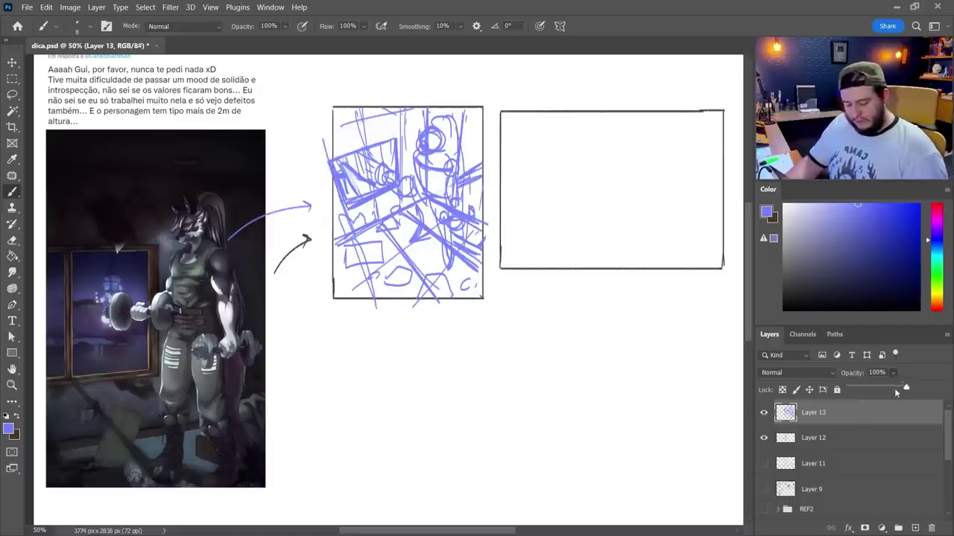
{"action": "left_click_drag", "start_coordinate": [897, 389], "coordinate": [883, 390]}
{"action": "left_click", "coordinate": [843, 288]}
{"action": "left_click", "coordinate": [915, 528]}
{"action": "left_click", "coordinate": [856, 438]}
{"action": "left_click", "coordinate": [893, 374]}
{"action": "left_click", "coordinate": [856, 412]}
{"action": "scroll", "coordinate": [434, 149], "scroll_direction": "up", "scroll_amount": 1}
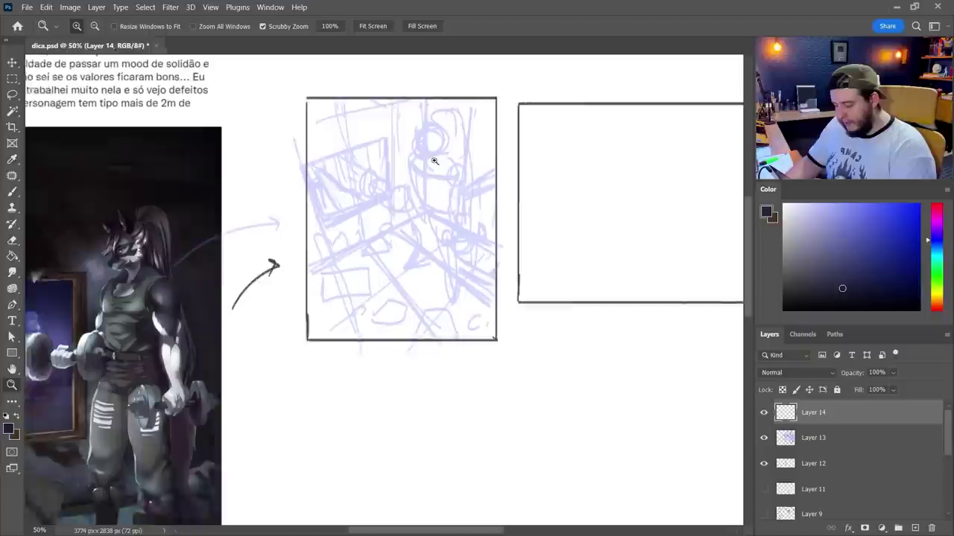
Ink the character's head, ponytail, torso and arms holding two dumbbells over the faded portrait thumbnail sketch.
{"action": "mouse_move", "coordinate": [415, 139]}
{"action": "left_mouse_down"}
{"action": "mouse_move", "coordinate": [420, 149]}
{"action": "mouse_move", "coordinate": [438, 142]}
{"action": "mouse_move", "coordinate": [422, 160]}
{"action": "mouse_move", "coordinate": [447, 131]}
{"action": "mouse_move", "coordinate": [445, 121]}
{"action": "mouse_move", "coordinate": [413, 120]}
{"action": "left_mouse_up"}
{"action": "mouse_move", "coordinate": [415, 120]}
{"action": "left_mouse_down"}
{"action": "mouse_move", "coordinate": [424, 129]}
{"action": "mouse_move", "coordinate": [443, 119]}
{"action": "mouse_move", "coordinate": [451, 135]}
{"action": "mouse_move", "coordinate": [440, 108]}
{"action": "mouse_move", "coordinate": [467, 149]}
{"action": "left_mouse_up"}
{"action": "mouse_move", "coordinate": [450, 123]}
{"action": "left_mouse_down"}
{"action": "mouse_move", "coordinate": [459, 159]}
{"action": "mouse_move", "coordinate": [413, 183]}
{"action": "mouse_move", "coordinate": [416, 198]}
{"action": "mouse_move", "coordinate": [447, 211]}
{"action": "mouse_move", "coordinate": [452, 188]}
{"action": "mouse_move", "coordinate": [462, 198]}
{"action": "mouse_move", "coordinate": [468, 257]}
{"action": "mouse_move", "coordinate": [447, 261]}
{"action": "left_mouse_up"}
{"action": "left_click_drag", "start_coordinate": [477, 225], "coordinate": [484, 260]}
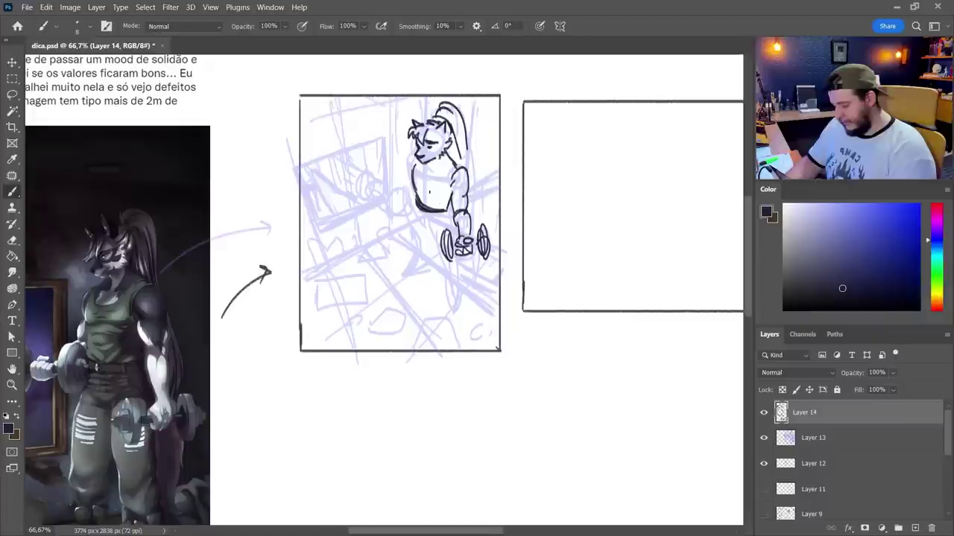
{"action": "left_click_drag", "start_coordinate": [447, 158], "coordinate": [395, 212]}
{"action": "mouse_move", "coordinate": [380, 173]}
{"action": "left_mouse_down"}
{"action": "mouse_move", "coordinate": [386, 195]}
{"action": "mouse_move", "coordinate": [377, 190]}
{"action": "left_mouse_up"}
{"action": "left_click_drag", "start_coordinate": [403, 207], "coordinate": [419, 213]}
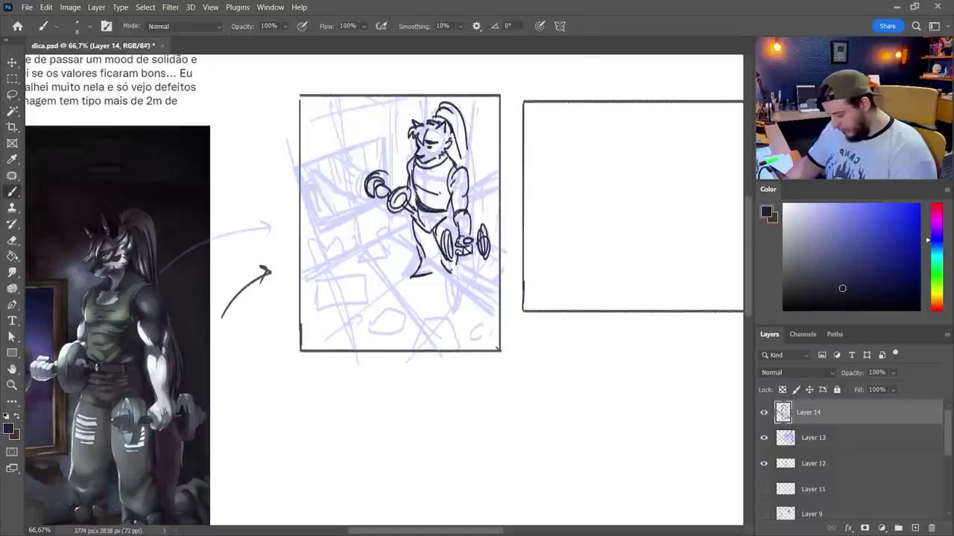
Ink the character's legs and boots and extend the ponytail down behind the arm.
{"action": "left_click_drag", "start_coordinate": [460, 259], "coordinate": [457, 285]}
{"action": "left_click_drag", "start_coordinate": [422, 258], "coordinate": [430, 263]}
{"action": "left_click_drag", "start_coordinate": [434, 259], "coordinate": [422, 281]}
{"action": "left_click_drag", "start_coordinate": [419, 280], "coordinate": [435, 276]}
{"action": "left_click_drag", "start_coordinate": [450, 243], "coordinate": [458, 313]}
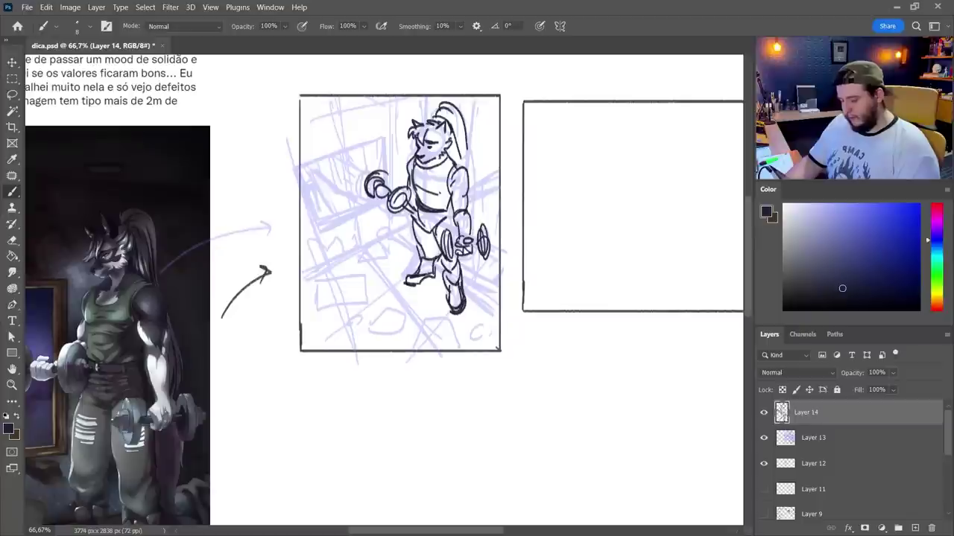
{"action": "left_click_drag", "start_coordinate": [459, 279], "coordinate": [462, 292]}
{"action": "left_click_drag", "start_coordinate": [448, 210], "coordinate": [454, 234]}
Ink the floor's edge along the window wall and the box, bottle and debris scattered across the foreground.
{"action": "mouse_move", "coordinate": [410, 222]}
{"action": "left_mouse_down"}
{"action": "mouse_move", "coordinate": [304, 265]}
{"action": "mouse_move", "coordinate": [364, 276]}
{"action": "mouse_move", "coordinate": [365, 306]}
{"action": "left_mouse_up"}
{"action": "mouse_move", "coordinate": [366, 307]}
{"action": "left_mouse_down"}
{"action": "mouse_move", "coordinate": [319, 289]}
{"action": "mouse_move", "coordinate": [352, 328]}
{"action": "left_mouse_up"}
{"action": "mouse_move", "coordinate": [350, 314]}
{"action": "left_mouse_down"}
{"action": "mouse_move", "coordinate": [303, 319]}
{"action": "mouse_move", "coordinate": [324, 306]}
{"action": "left_mouse_up"}
{"action": "left_click_drag", "start_coordinate": [345, 316], "coordinate": [373, 346]}
{"action": "left_click_drag", "start_coordinate": [331, 335], "coordinate": [374, 349]}
{"action": "mouse_move", "coordinate": [385, 313]}
{"action": "left_mouse_down"}
{"action": "mouse_move", "coordinate": [377, 328]}
{"action": "mouse_move", "coordinate": [392, 311]}
{"action": "left_mouse_up"}
{"action": "mouse_move", "coordinate": [385, 313]}
{"action": "left_mouse_down"}
{"action": "mouse_move", "coordinate": [377, 336]}
{"action": "mouse_move", "coordinate": [473, 343]}
{"action": "left_mouse_up"}
{"action": "left_click_drag", "start_coordinate": [360, 279], "coordinate": [359, 306]}
{"action": "left_click_drag", "start_coordinate": [326, 301], "coordinate": [356, 300]}
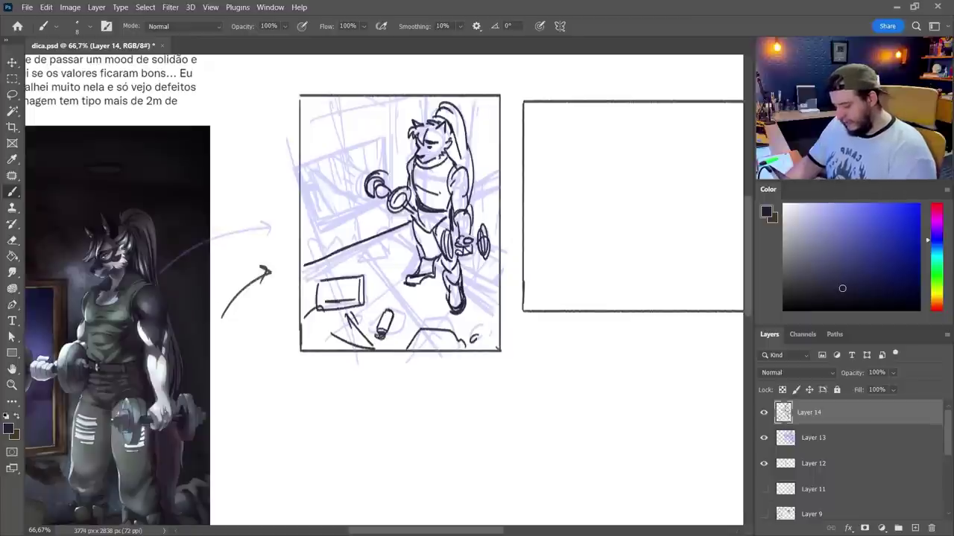
Ink the tilted window frame on the wall beside the character and undo the last three strokes.
{"action": "left_click_drag", "start_coordinate": [326, 243], "coordinate": [309, 249]}
{"action": "mouse_move", "coordinate": [302, 172]}
{"action": "left_mouse_down"}
{"action": "mouse_move", "coordinate": [322, 228]}
{"action": "mouse_move", "coordinate": [319, 215]}
{"action": "mouse_move", "coordinate": [386, 201]}
{"action": "left_mouse_up"}
{"action": "left_click_drag", "start_coordinate": [320, 228], "coordinate": [385, 201]}
{"action": "left_click_drag", "start_coordinate": [301, 166], "coordinate": [384, 137]}
{"action": "left_click_drag", "start_coordinate": [385, 137], "coordinate": [387, 195]}
{"action": "left_click_drag", "start_coordinate": [328, 163], "coordinate": [337, 213]}
{"action": "mouse_move", "coordinate": [350, 154]}
{"action": "left_mouse_down"}
{"action": "mouse_move", "coordinate": [356, 203]}
{"action": "mouse_move", "coordinate": [337, 205]}
{"action": "mouse_move", "coordinate": [342, 212]}
{"action": "mouse_move", "coordinate": [341, 198]}
{"action": "left_mouse_up"}
{"action": "key", "text": "ctrl+z"}
{"action": "key", "text": "ctrl+z"}
{"action": "key", "text": "ctrl+z"}
Draw the scenery shapes and slanted reflection strokes inside the window panes.
{"action": "mouse_move", "coordinate": [327, 205]}
{"action": "left_mouse_down"}
{"action": "mouse_move", "coordinate": [337, 206]}
{"action": "mouse_move", "coordinate": [323, 192]}
{"action": "left_mouse_up"}
{"action": "left_click_drag", "start_coordinate": [311, 174], "coordinate": [323, 192]}
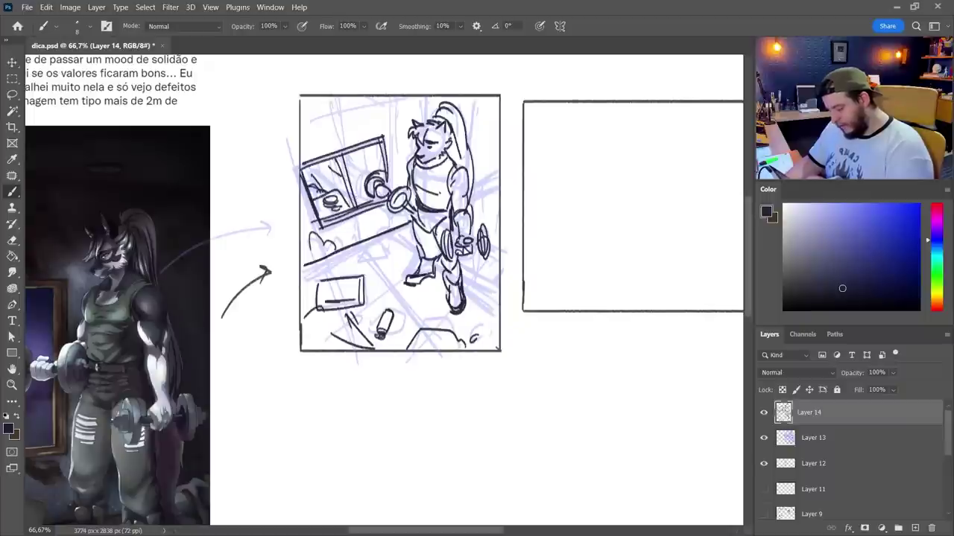
{"action": "left_click_drag", "start_coordinate": [351, 154], "coordinate": [357, 201]}
{"action": "left_click_drag", "start_coordinate": [364, 156], "coordinate": [366, 200]}
{"action": "mouse_move", "coordinate": [354, 153]}
{"action": "left_mouse_down"}
{"action": "mouse_move", "coordinate": [374, 179]}
{"action": "mouse_move", "coordinate": [378, 160]}
{"action": "left_mouse_up"}
{"action": "left_click_drag", "start_coordinate": [328, 160], "coordinate": [336, 172]}
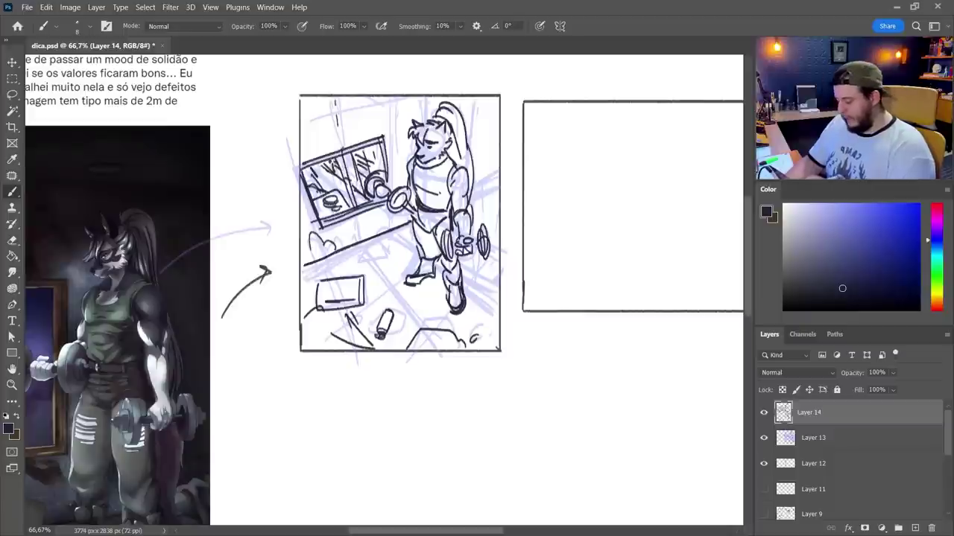
Add vertical plank strokes to the upper walls and detail lines to the wall behind the character, undoing misplaced strokes.
{"action": "mouse_move", "coordinate": [352, 100]}
{"action": "left_mouse_down"}
{"action": "mouse_move", "coordinate": [359, 140]}
{"action": "mouse_move", "coordinate": [394, 153]}
{"action": "left_mouse_up"}
{"action": "left_click_drag", "start_coordinate": [396, 213], "coordinate": [398, 224]}
{"action": "left_click_drag", "start_coordinate": [474, 98], "coordinate": [480, 196]}
{"action": "left_click_drag", "start_coordinate": [472, 200], "coordinate": [497, 174]}
{"action": "key", "text": "ctrl+z"}
{"action": "key", "text": "ctrl+z"}
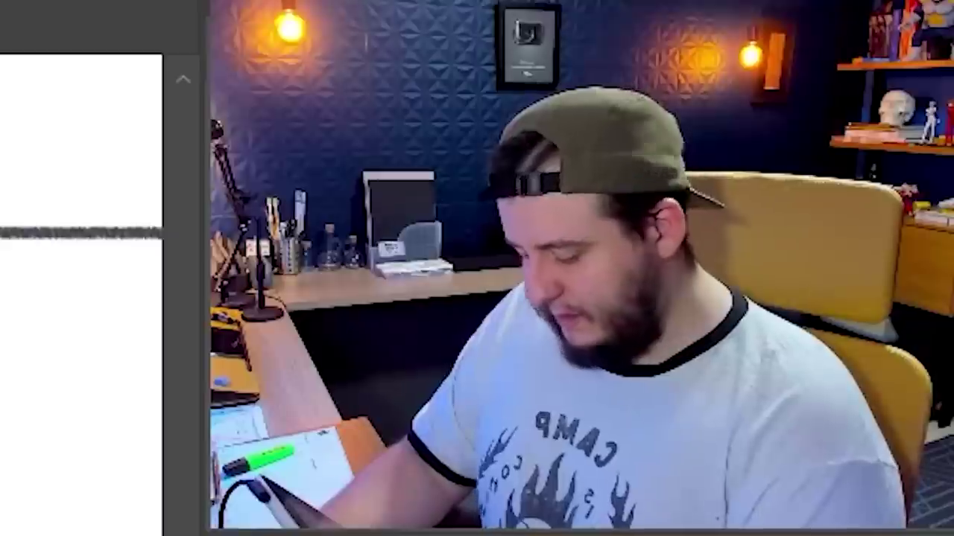
Hatch a dark shadow on the floor beneath the character's feet.
{"action": "key", "text": "z"}
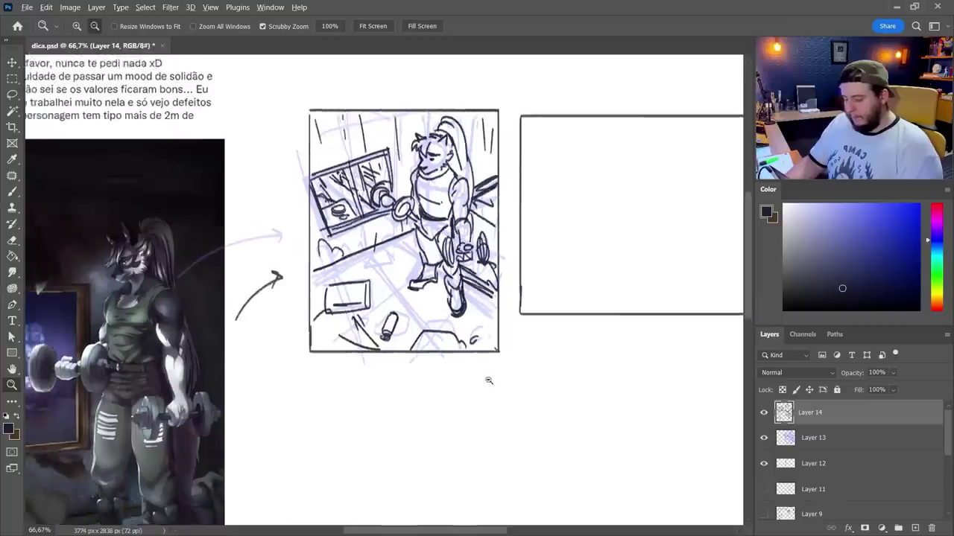
{"action": "left_click", "coordinate": [489, 381], "text": "alt"}
{"action": "key", "text": "b"}
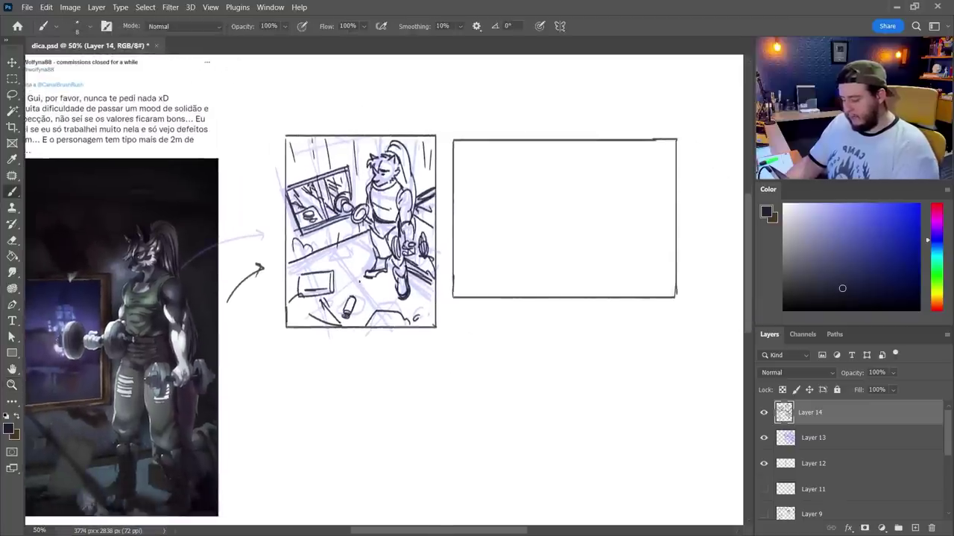
{"action": "mouse_move", "coordinate": [364, 285]}
{"action": "left_mouse_down"}
{"action": "mouse_move", "coordinate": [379, 276]}
{"action": "mouse_move", "coordinate": [388, 284]}
{"action": "left_mouse_up"}
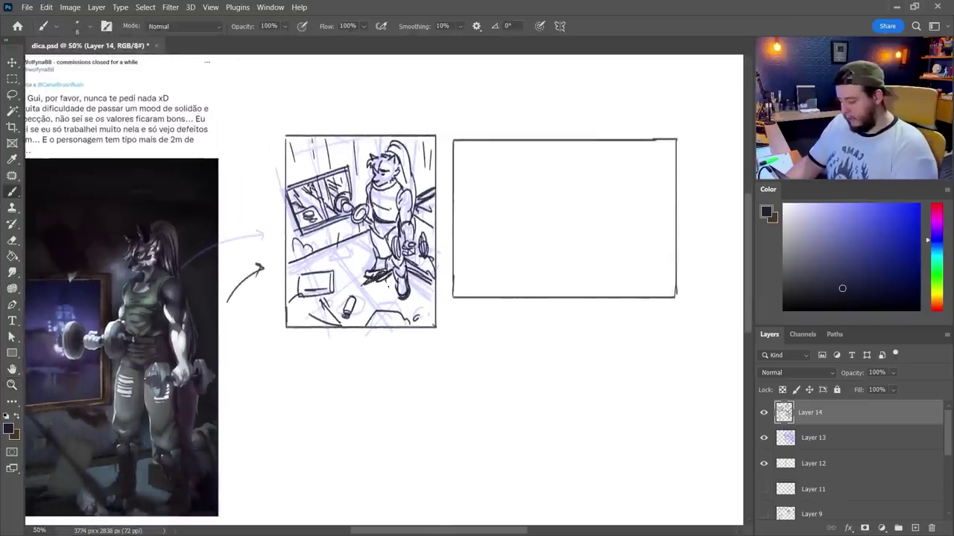
{"action": "left_click", "coordinate": [386, 340], "text": "alt"}
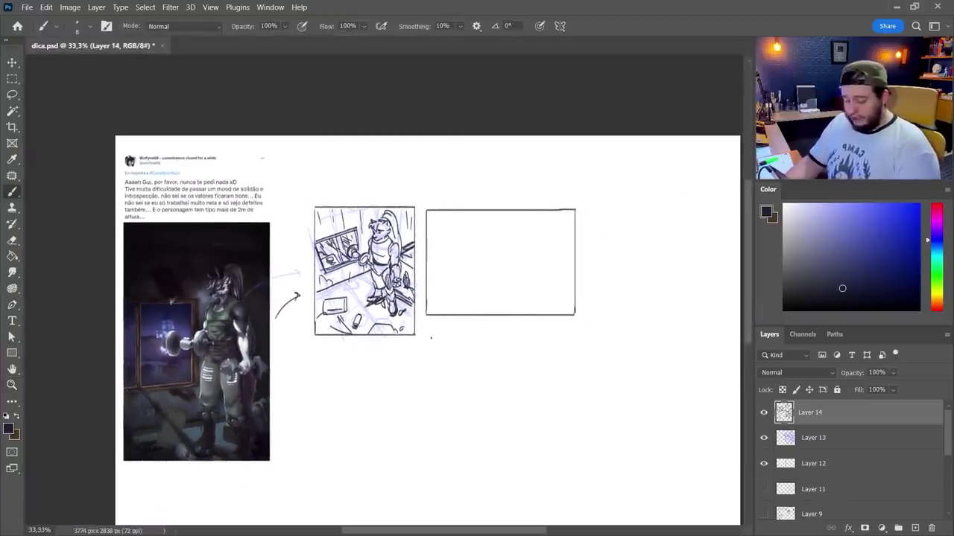
Handwrite the label "plonge" above the portrait thumbnail and strengthen the room's floor lines.
{"action": "left_click_drag", "start_coordinate": [431, 337], "coordinate": [459, 333]}
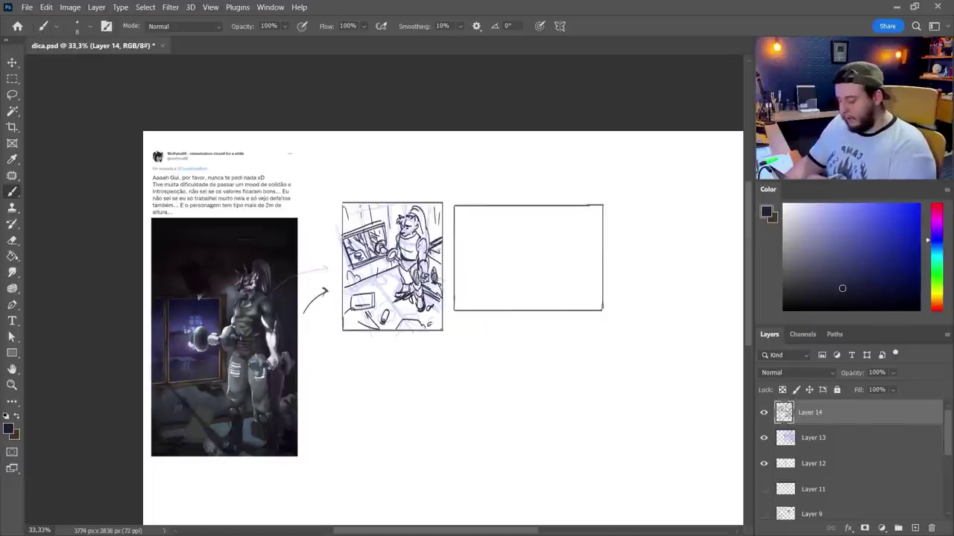
{"action": "left_click_drag", "start_coordinate": [366, 186], "coordinate": [370, 192]}
{"action": "mouse_move", "coordinate": [377, 184]}
{"action": "left_mouse_down"}
{"action": "mouse_move", "coordinate": [376, 195]}
{"action": "mouse_move", "coordinate": [386, 193]}
{"action": "left_mouse_up"}
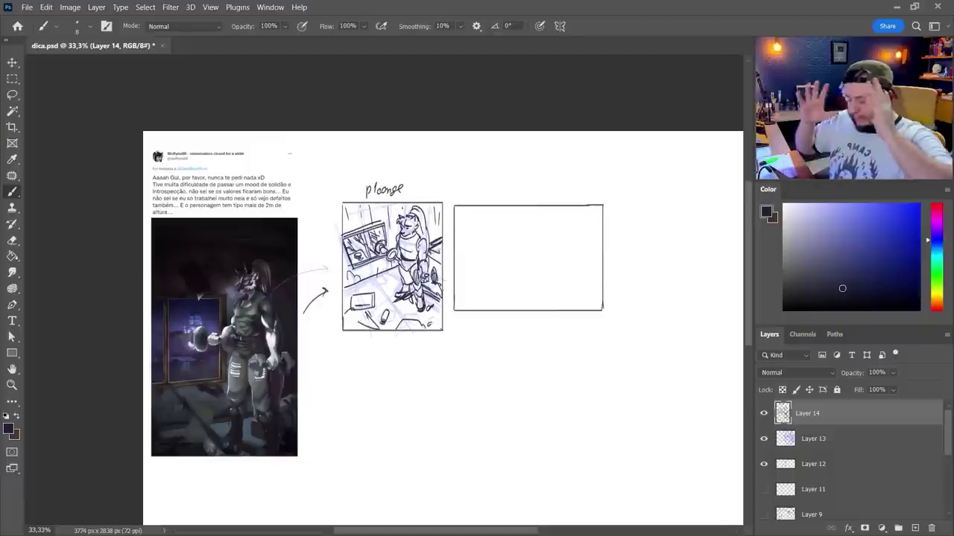
{"action": "mouse_move", "coordinate": [381, 270]}
{"action": "left_mouse_down"}
{"action": "mouse_move", "coordinate": [347, 290]}
{"action": "mouse_move", "coordinate": [403, 311]}
{"action": "left_mouse_up"}
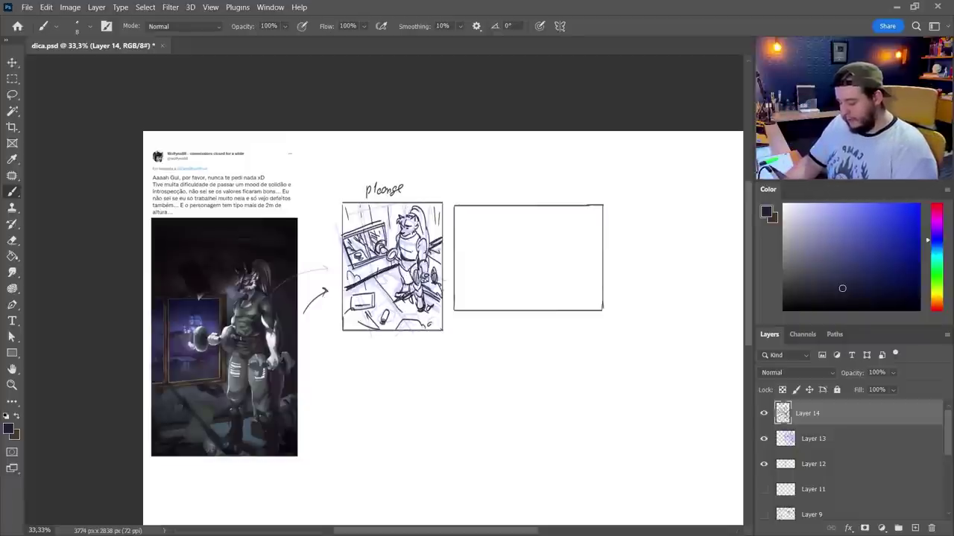
Scale the inked line-art layer down to 85.12% inside the portrait frame.
{"action": "key", "text": "ctrl+t"}
{"action": "left_click_drag", "start_coordinate": [449, 179], "coordinate": [431, 211]}
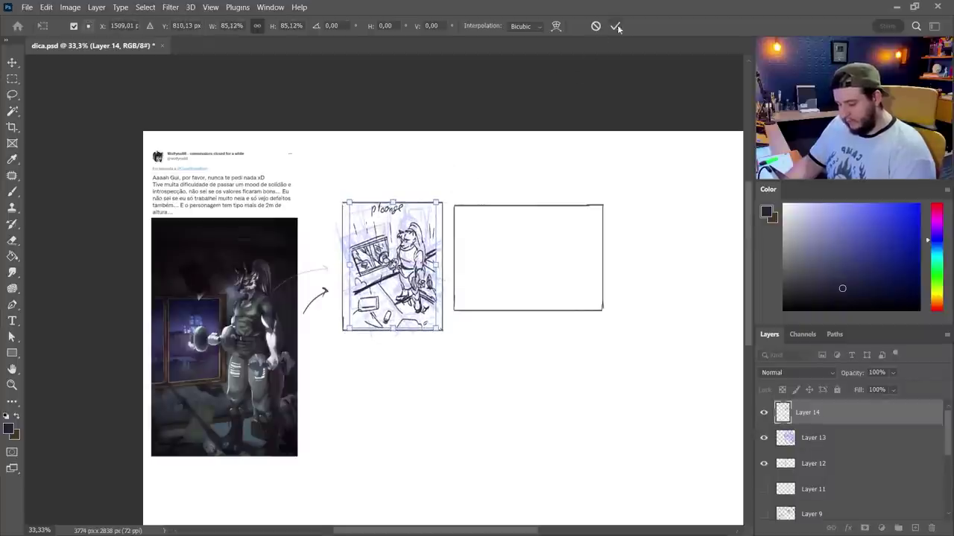
{"action": "left_click", "coordinate": [617, 27]}
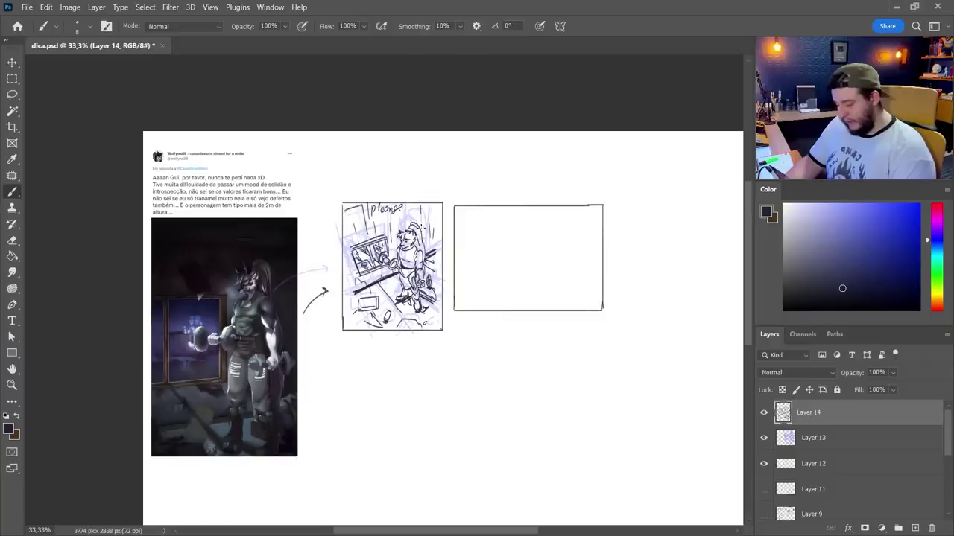
Move the handwritten "plonge" label back above the portrait thumbnail's frame.
{"action": "key", "text": "ctrl+t"}
{"action": "mouse_move", "coordinate": [442, 203]}
{"action": "left_mouse_down"}
{"action": "mouse_move", "coordinate": [447, 196]}
{"action": "mouse_move", "coordinate": [372, 208]}
{"action": "mouse_move", "coordinate": [402, 213]}
{"action": "mouse_move", "coordinate": [401, 190]}
{"action": "left_mouse_up"}
{"action": "left_click", "coordinate": [616, 26]}
{"action": "key", "text": "z"}
{"action": "key", "text": "l"}
{"action": "key", "text": "ctrl+d"}
{"action": "key", "text": "z"}
{"action": "left_click", "coordinate": [566, 302]}
{"action": "left_click_drag", "start_coordinate": [585, 323], "coordinate": [533, 329]}
{"action": "key", "text": "b"}
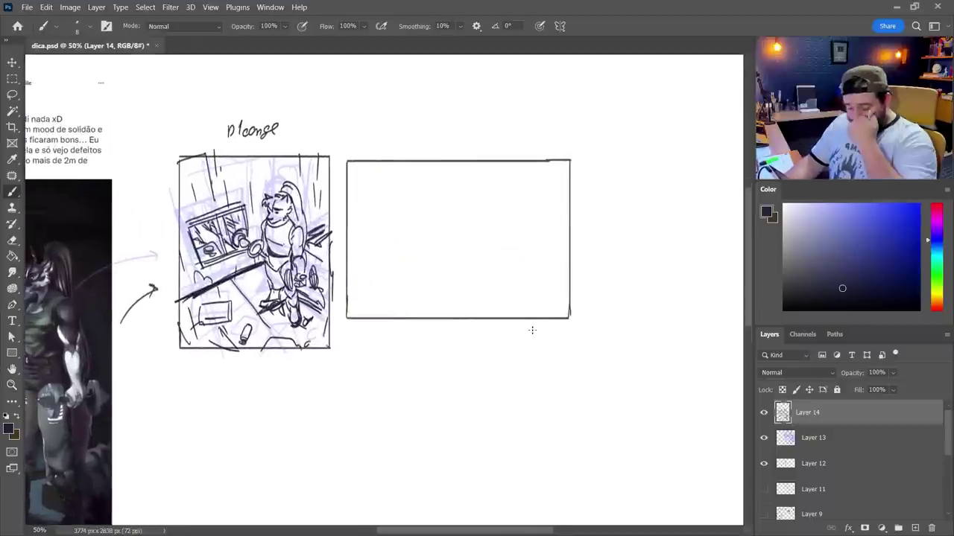
Create a new layer directly above the faded blue sketch layer and choose a muted blue-violet brush colour.
{"action": "left_click", "coordinate": [847, 229]}
{"action": "left_click", "coordinate": [852, 445]}
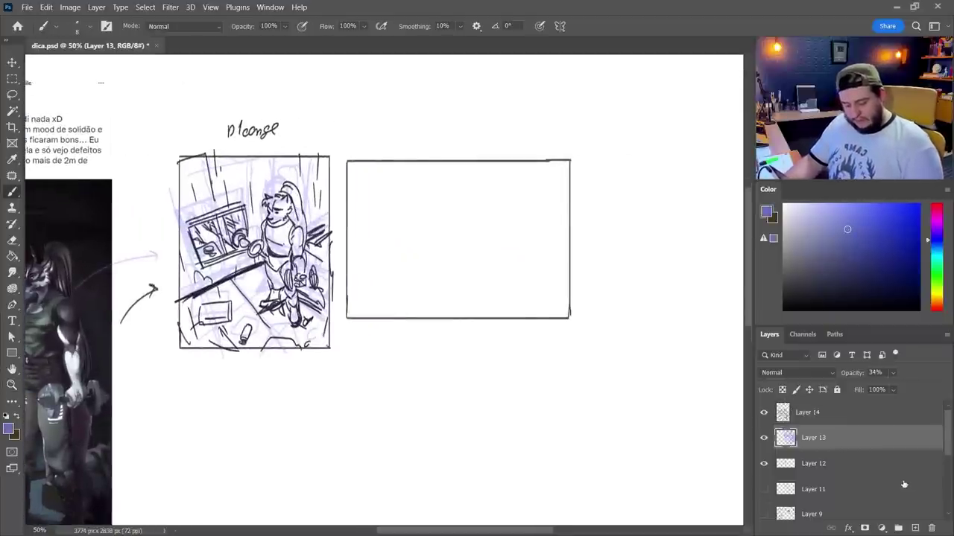
{"action": "left_click", "coordinate": [915, 529]}
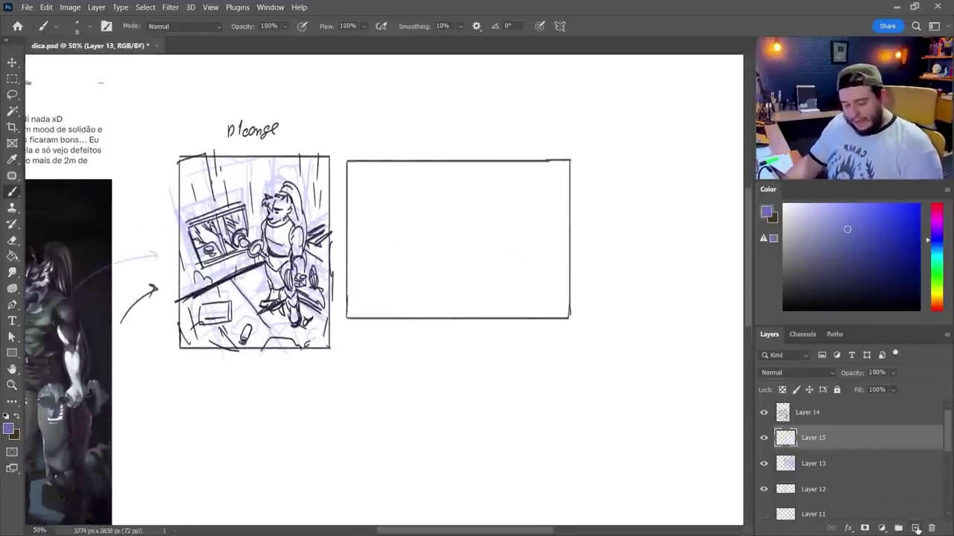
{"action": "key", "text": "z"}
{"action": "mouse_move", "coordinate": [441, 268]}
{"action": "left_mouse_down"}
{"action": "mouse_move", "coordinate": [492, 313]}
{"action": "mouse_move", "coordinate": [492, 304]}
{"action": "left_mouse_up"}
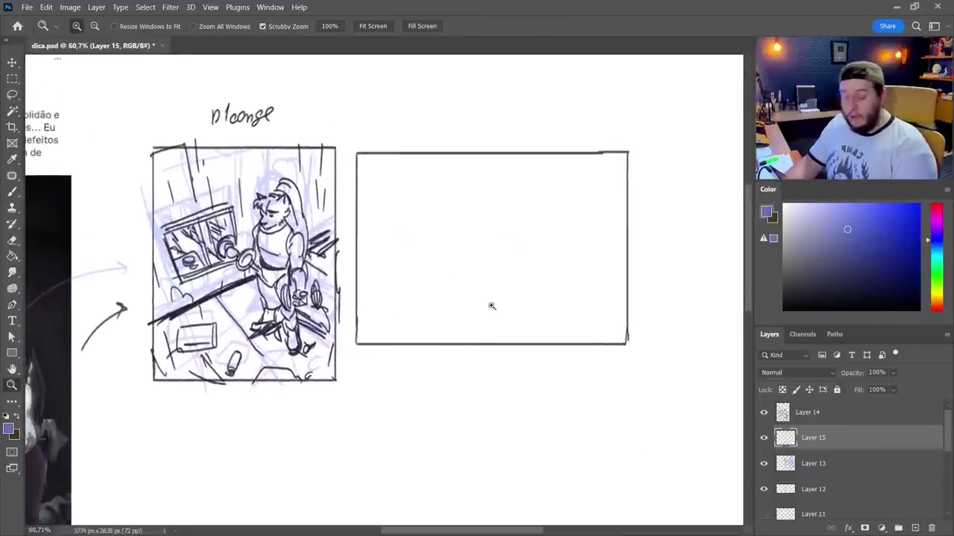
{"action": "key", "text": "b"}
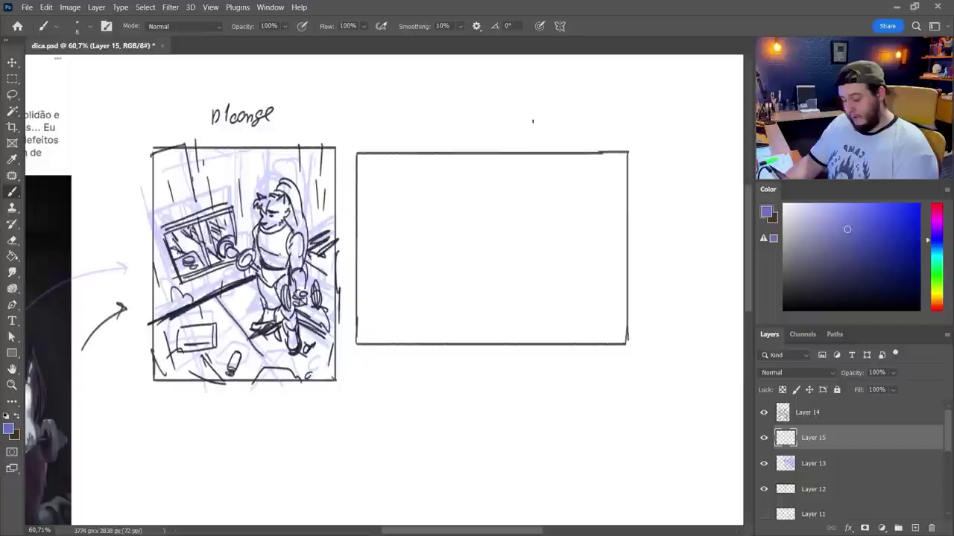
Sketch the character in the landscape frame, facing the empty side with two dumbbells and a long ponytail.
{"action": "mouse_move", "coordinate": [555, 186]}
{"action": "left_mouse_down"}
{"action": "mouse_move", "coordinate": [526, 200]}
{"action": "mouse_move", "coordinate": [559, 186]}
{"action": "mouse_move", "coordinate": [527, 200]}
{"action": "mouse_move", "coordinate": [566, 203]}
{"action": "mouse_move", "coordinate": [516, 223]}
{"action": "mouse_move", "coordinate": [569, 202]}
{"action": "mouse_move", "coordinate": [555, 261]}
{"action": "mouse_move", "coordinate": [523, 273]}
{"action": "left_mouse_up"}
{"action": "mouse_move", "coordinate": [517, 281]}
{"action": "left_mouse_down"}
{"action": "mouse_move", "coordinate": [552, 274]}
{"action": "mouse_move", "coordinate": [538, 307]}
{"action": "mouse_move", "coordinate": [514, 315]}
{"action": "mouse_move", "coordinate": [529, 344]}
{"action": "left_mouse_up"}
{"action": "left_click_drag", "start_coordinate": [547, 307], "coordinate": [550, 337]}
{"action": "mouse_move", "coordinate": [540, 227]}
{"action": "left_mouse_down"}
{"action": "mouse_move", "coordinate": [482, 301]}
{"action": "mouse_move", "coordinate": [516, 301]}
{"action": "left_mouse_up"}
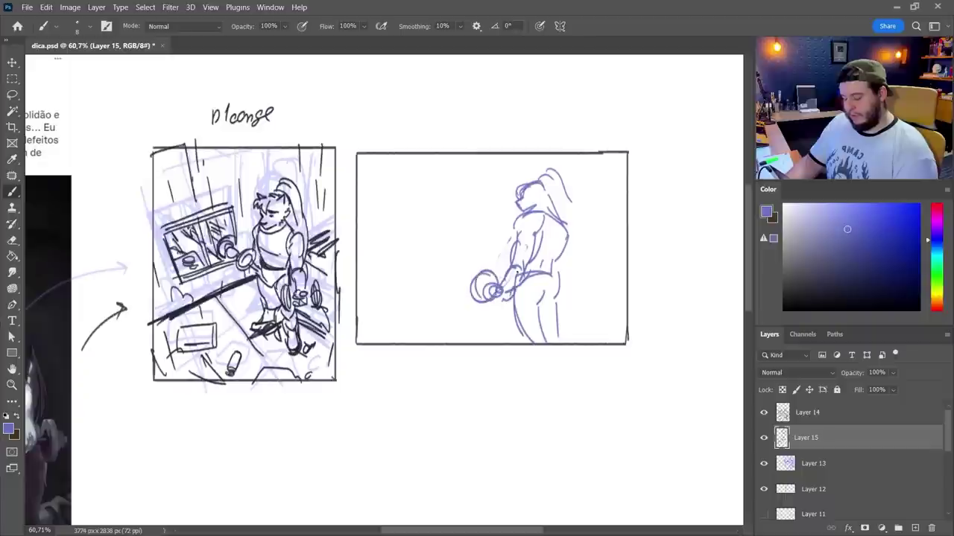
{"action": "left_click_drag", "start_coordinate": [497, 226], "coordinate": [514, 256]}
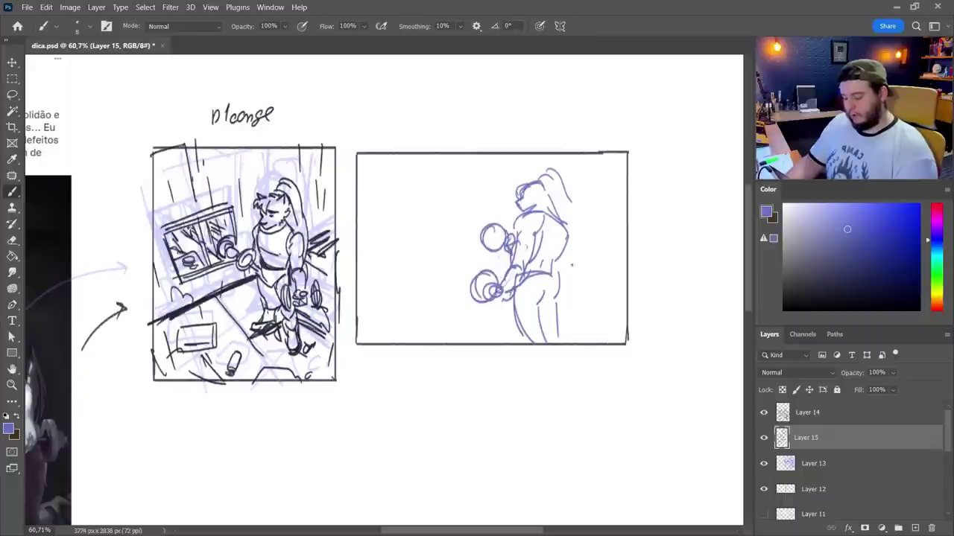
{"action": "left_click_drag", "start_coordinate": [566, 237], "coordinate": [559, 260]}
{"action": "left_click_drag", "start_coordinate": [555, 194], "coordinate": [584, 297]}
{"action": "mouse_move", "coordinate": [570, 264]}
{"action": "left_mouse_down"}
{"action": "mouse_move", "coordinate": [558, 307]}
{"action": "mouse_move", "coordinate": [570, 336]}
{"action": "left_mouse_up"}
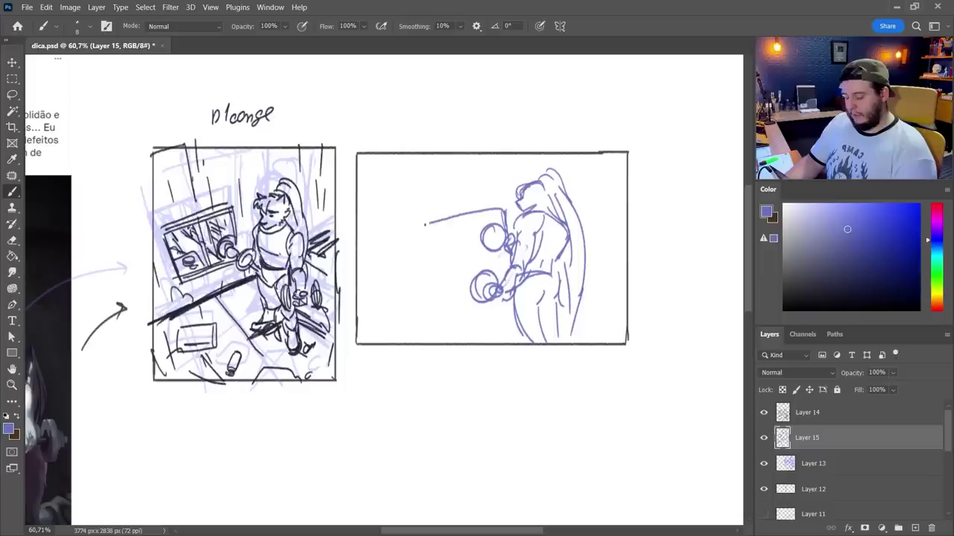
Sketch the window, ceiling and wall lines beside the figure, and scale the sketch to 85.46% with a slight counterclockwise tilt.
{"action": "mouse_move", "coordinate": [416, 223]}
{"action": "left_mouse_down"}
{"action": "mouse_move", "coordinate": [500, 210]}
{"action": "mouse_move", "coordinate": [424, 287]}
{"action": "left_mouse_up"}
{"action": "left_click_drag", "start_coordinate": [364, 194], "coordinate": [511, 154]}
{"action": "left_click_drag", "start_coordinate": [377, 224], "coordinate": [389, 332]}
{"action": "key", "text": "ctrl+t"}
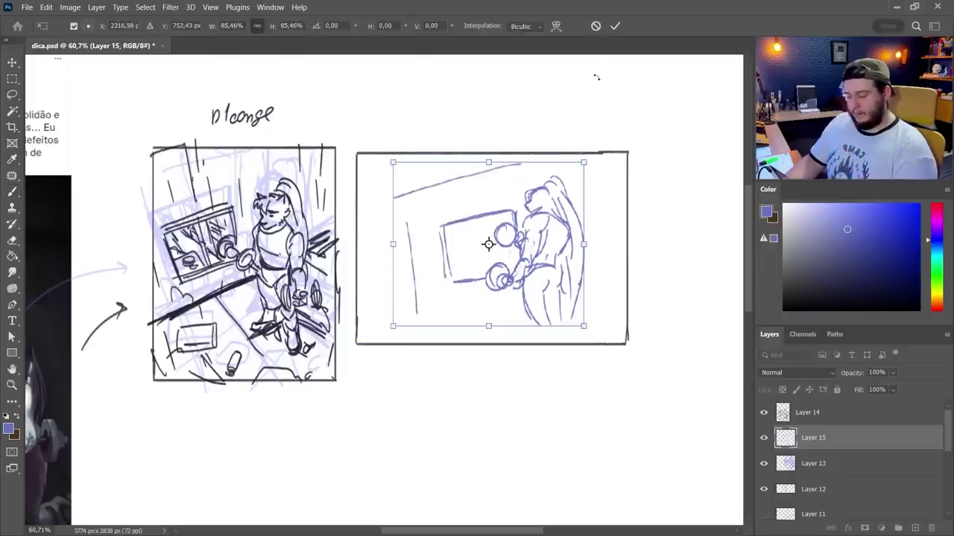
{"action": "left_click_drag", "start_coordinate": [598, 173], "coordinate": [601, 156]}
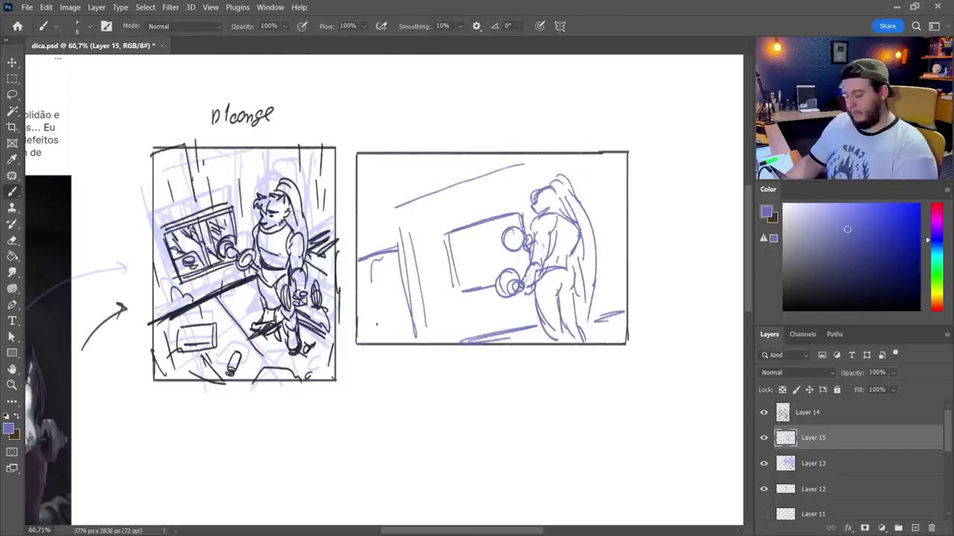
Complete the doorway, extend the ceiling line, double the window frame and darken the hair behind the figure's head.
{"action": "left_click_drag", "start_coordinate": [371, 280], "coordinate": [381, 341]}
{"action": "left_click_drag", "start_coordinate": [367, 215], "coordinate": [529, 164]}
{"action": "left_click_drag", "start_coordinate": [521, 212], "coordinate": [438, 233]}
{"action": "left_click_drag", "start_coordinate": [438, 234], "coordinate": [452, 300]}
{"action": "left_click_drag", "start_coordinate": [456, 300], "coordinate": [507, 286]}
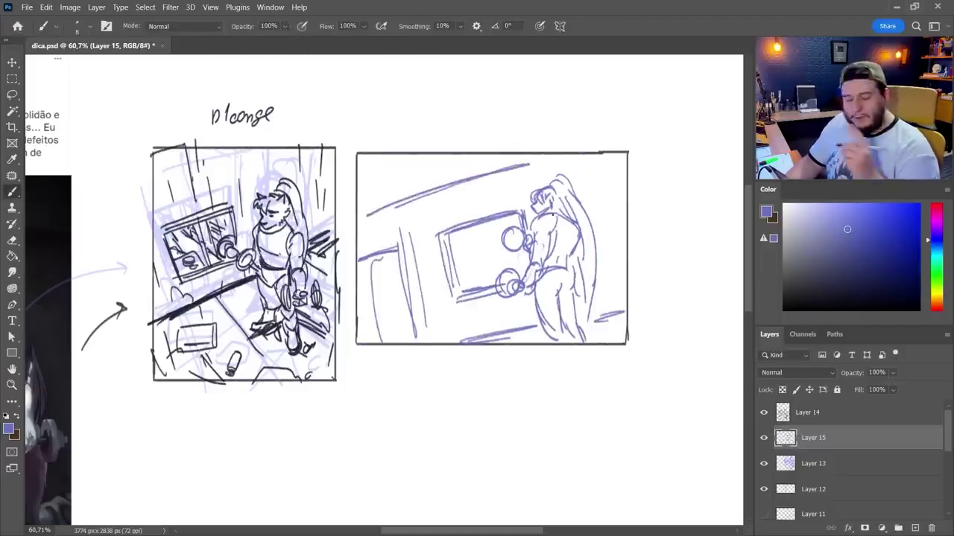
{"action": "mouse_move", "coordinate": [553, 213]}
{"action": "left_mouse_down"}
{"action": "mouse_move", "coordinate": [559, 201]}
{"action": "mouse_move", "coordinate": [567, 208]}
{"action": "left_mouse_up"}
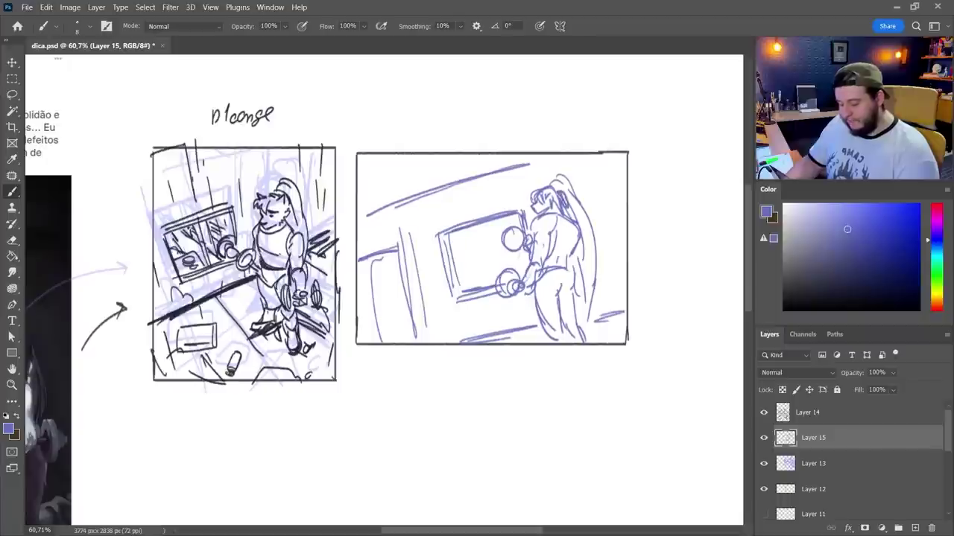
Sketch a close-up face with spiky hair covering the eyes in the empty space beside the landscape frame.
{"action": "left_click_drag", "start_coordinate": [554, 328], "coordinate": [408, 338]}
{"action": "left_click_drag", "start_coordinate": [565, 212], "coordinate": [614, 231]}
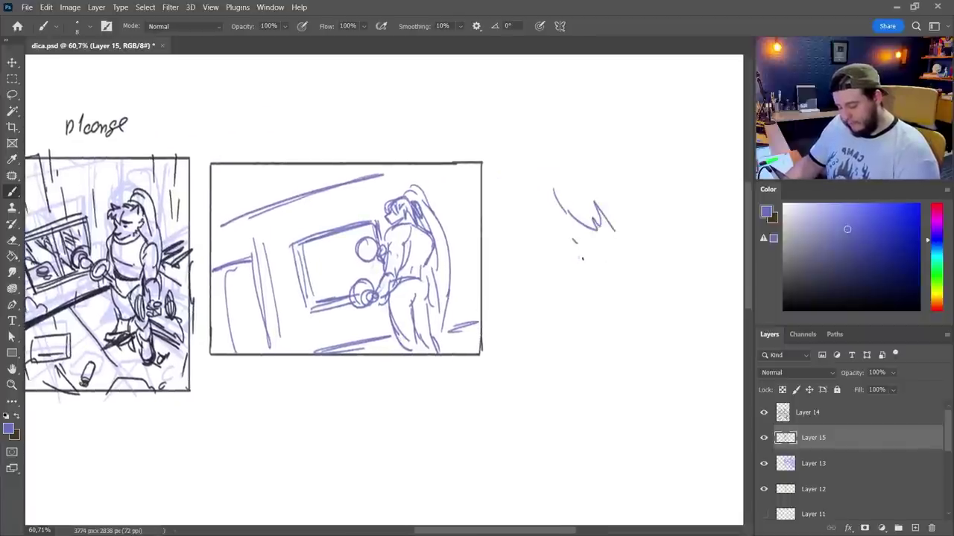
{"action": "mouse_move", "coordinate": [555, 250]}
{"action": "left_mouse_down"}
{"action": "mouse_move", "coordinate": [613, 268]}
{"action": "mouse_move", "coordinate": [624, 255]}
{"action": "left_mouse_up"}
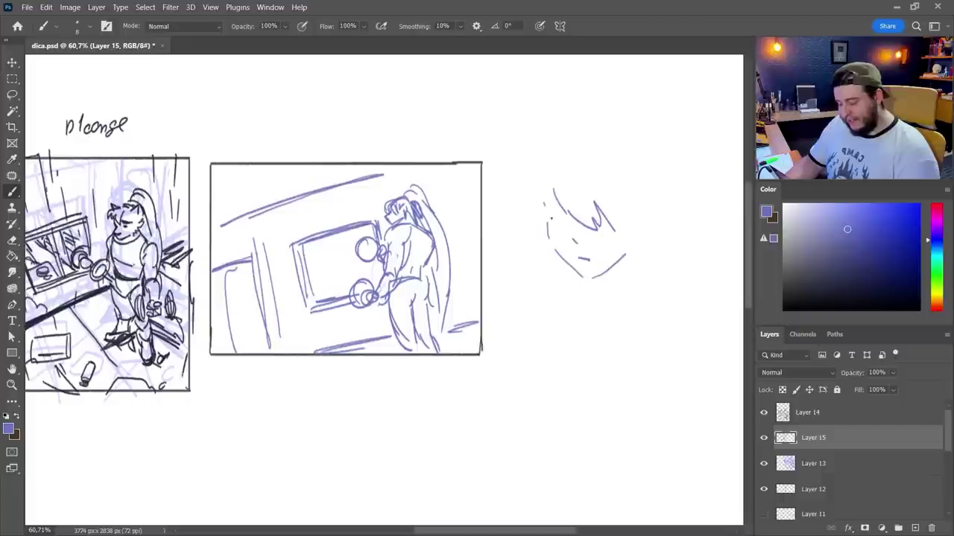
{"action": "mouse_move", "coordinate": [613, 149]}
{"action": "left_mouse_down"}
{"action": "mouse_move", "coordinate": [668, 182]}
{"action": "mouse_move", "coordinate": [649, 244]}
{"action": "mouse_move", "coordinate": [593, 131]}
{"action": "mouse_move", "coordinate": [533, 155]}
{"action": "mouse_move", "coordinate": [523, 222]}
{"action": "mouse_move", "coordinate": [571, 231]}
{"action": "mouse_move", "coordinate": [611, 224]}
{"action": "mouse_move", "coordinate": [616, 236]}
{"action": "left_mouse_up"}
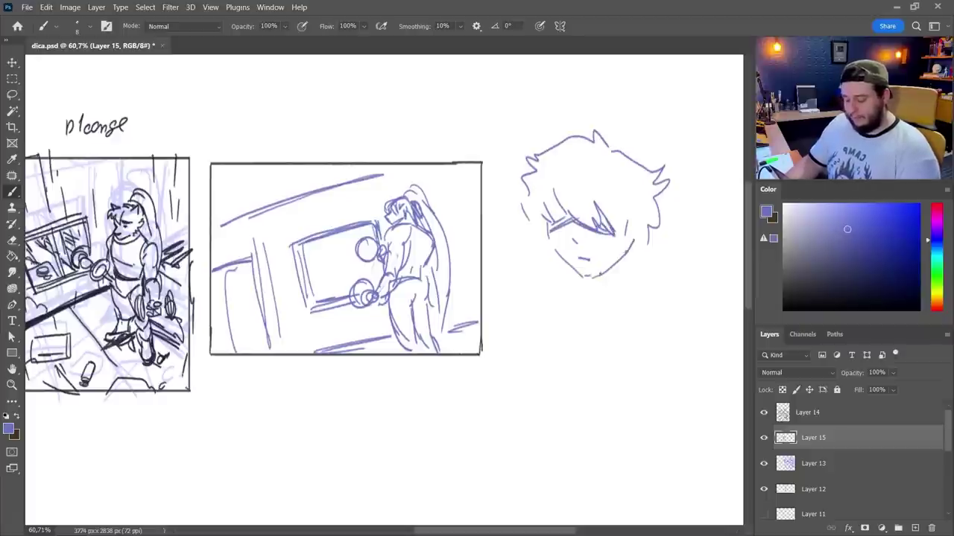
{"action": "left_click_drag", "start_coordinate": [601, 285], "coordinate": [631, 281]}
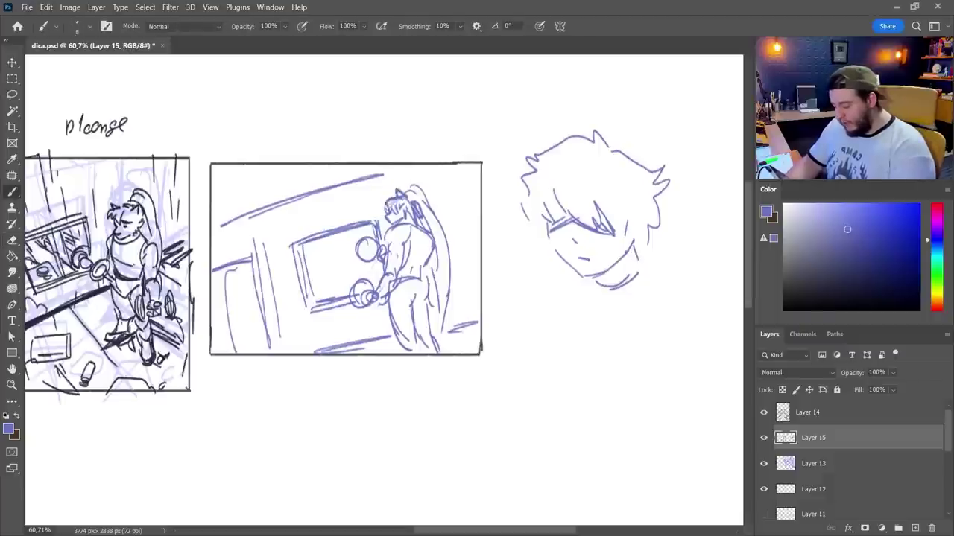
Erase and redraw parts of the figure's head and hair in the landscape thumbnail.
{"action": "key", "text": "e"}
{"action": "mouse_move", "coordinate": [385, 204]}
{"action": "left_mouse_down"}
{"action": "mouse_move", "coordinate": [392, 227]}
{"action": "mouse_move", "coordinate": [414, 225]}
{"action": "left_mouse_up"}
{"action": "key", "text": "b"}
{"action": "key", "text": "e"}
{"action": "key", "text": "b"}
{"action": "key", "text": "e"}
{"action": "key", "text": "b"}
{"action": "key", "text": "e"}
{"action": "key", "text": "b"}
Reinforce the figure's back, leg and ponytail contours and the floor line in the landscape thumbnail.
{"action": "left_click_drag", "start_coordinate": [451, 308], "coordinate": [501, 270]}
{"action": "left_click_drag", "start_coordinate": [473, 193], "coordinate": [463, 268]}
{"action": "left_click_drag", "start_coordinate": [473, 243], "coordinate": [453, 313]}
{"action": "left_click_drag", "start_coordinate": [490, 286], "coordinate": [489, 306]}
{"action": "left_click_drag", "start_coordinate": [419, 304], "coordinate": [445, 300]}
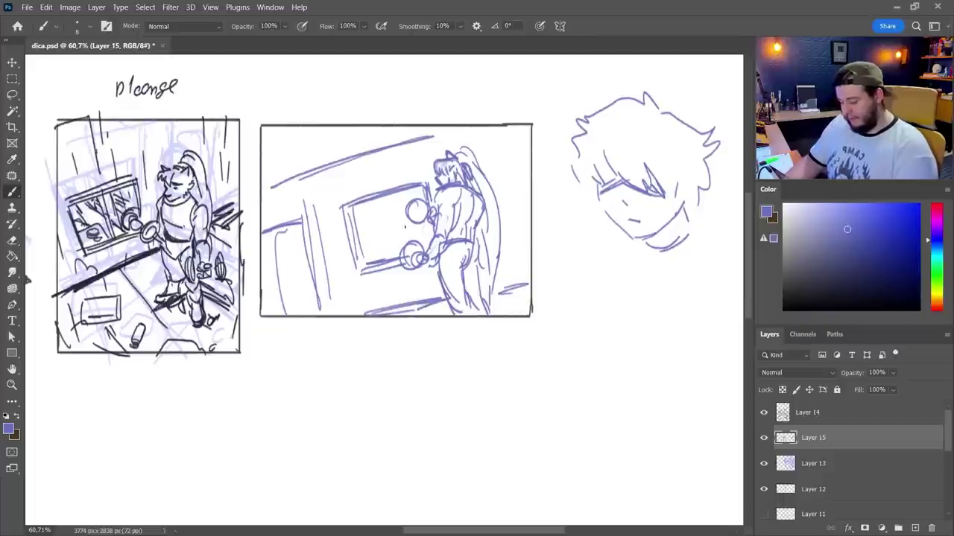
Sketch the wall seam below the window, the room's corner and the ceiling beams in the landscape thumbnail.
{"action": "left_click_drag", "start_coordinate": [400, 273], "coordinate": [409, 323]}
{"action": "left_click_drag", "start_coordinate": [301, 177], "coordinate": [322, 261]}
{"action": "left_click_drag", "start_coordinate": [306, 208], "coordinate": [338, 315]}
{"action": "left_click_drag", "start_coordinate": [298, 177], "coordinate": [308, 207]}
{"action": "mouse_move", "coordinate": [262, 191]}
{"action": "left_mouse_down"}
{"action": "mouse_move", "coordinate": [403, 140]}
{"action": "mouse_move", "coordinate": [364, 128]}
{"action": "left_mouse_up"}
{"action": "mouse_move", "coordinate": [273, 128]}
{"action": "left_mouse_down"}
{"action": "mouse_move", "coordinate": [320, 165]}
{"action": "mouse_move", "coordinate": [297, 149]}
{"action": "left_mouse_up"}
{"action": "left_click_drag", "start_coordinate": [259, 162], "coordinate": [277, 168]}
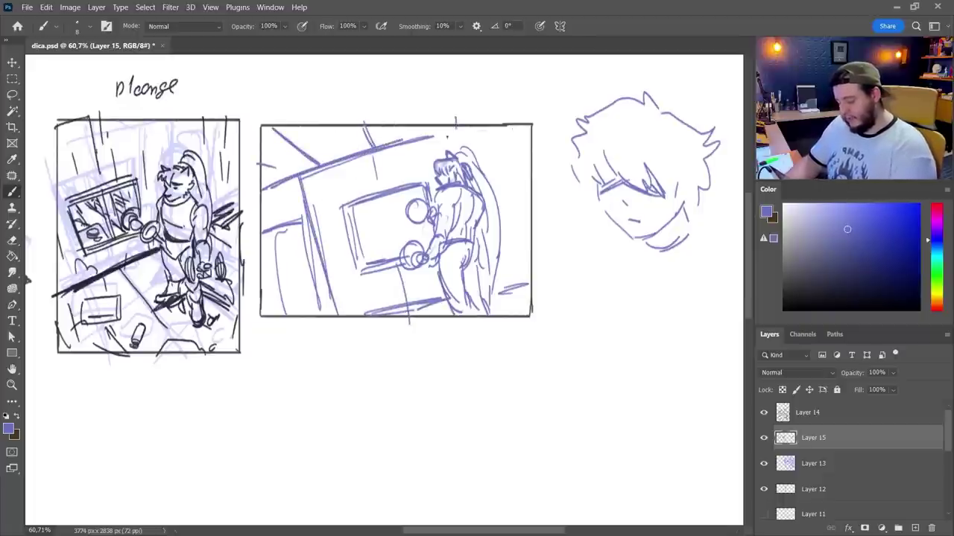
Extend the ceiling line, add vertical wall lines behind the figure and double the doorway's frame lines in the landscape thumbnail.
{"action": "left_click_drag", "start_coordinate": [432, 138], "coordinate": [463, 127]}
{"action": "left_click_drag", "start_coordinate": [504, 128], "coordinate": [514, 216]}
{"action": "left_click_drag", "start_coordinate": [513, 127], "coordinate": [526, 201]}
{"action": "left_click_drag", "start_coordinate": [262, 216], "coordinate": [298, 205]}
{"action": "left_click_drag", "start_coordinate": [268, 223], "coordinate": [277, 313]}
{"action": "left_click_drag", "start_coordinate": [286, 220], "coordinate": [295, 313]}
Reinforce the window's upper edge and sketch building shapes and a reflection inside the landscape thumbnail's window.
{"action": "mouse_move", "coordinate": [348, 210]}
{"action": "left_mouse_down"}
{"action": "mouse_move", "coordinate": [346, 262]}
{"action": "mouse_move", "coordinate": [419, 183]}
{"action": "left_mouse_up"}
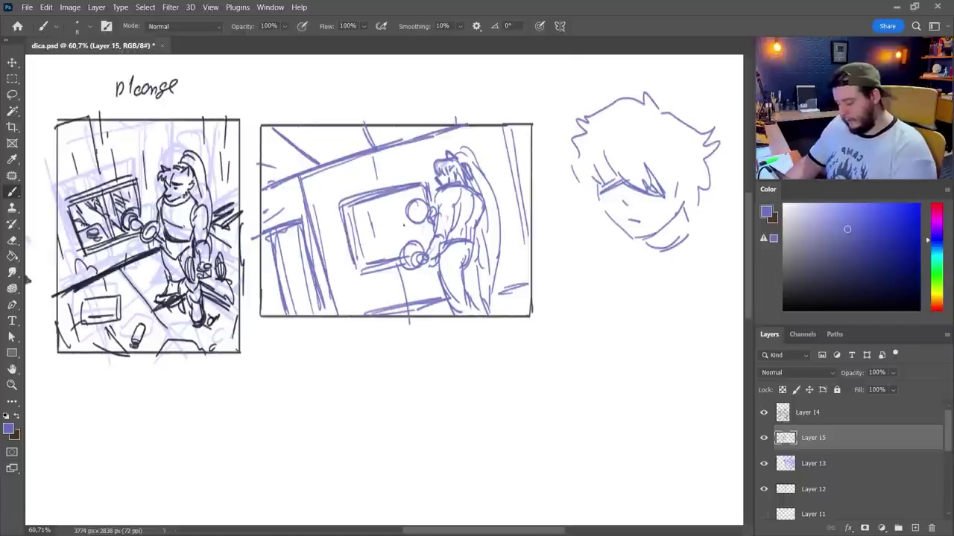
{"action": "mouse_move", "coordinate": [372, 222]}
{"action": "left_mouse_down"}
{"action": "mouse_move", "coordinate": [380, 260]}
{"action": "mouse_move", "coordinate": [354, 255]}
{"action": "left_mouse_up"}
{"action": "mouse_move", "coordinate": [372, 215]}
{"action": "left_mouse_down"}
{"action": "mouse_move", "coordinate": [382, 253]}
{"action": "mouse_move", "coordinate": [400, 258]}
{"action": "left_mouse_up"}
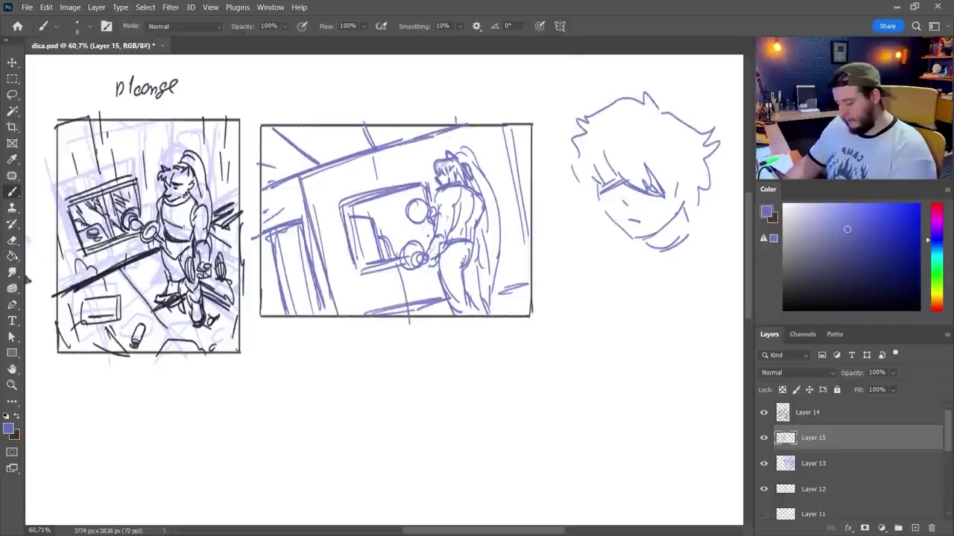
{"action": "mouse_move", "coordinate": [430, 228]}
{"action": "left_mouse_down"}
{"action": "mouse_move", "coordinate": [407, 246]}
{"action": "mouse_move", "coordinate": [395, 232]}
{"action": "left_mouse_up"}
{"action": "left_click_drag", "start_coordinate": [398, 204], "coordinate": [414, 190]}
{"action": "mouse_move", "coordinate": [265, 352]}
{"action": "left_mouse_down"}
{"action": "mouse_move", "coordinate": [598, 336]}
{"action": "mouse_move", "coordinate": [329, 300]}
{"action": "left_mouse_up"}
{"action": "left_click_drag", "start_coordinate": [487, 152], "coordinate": [494, 198]}
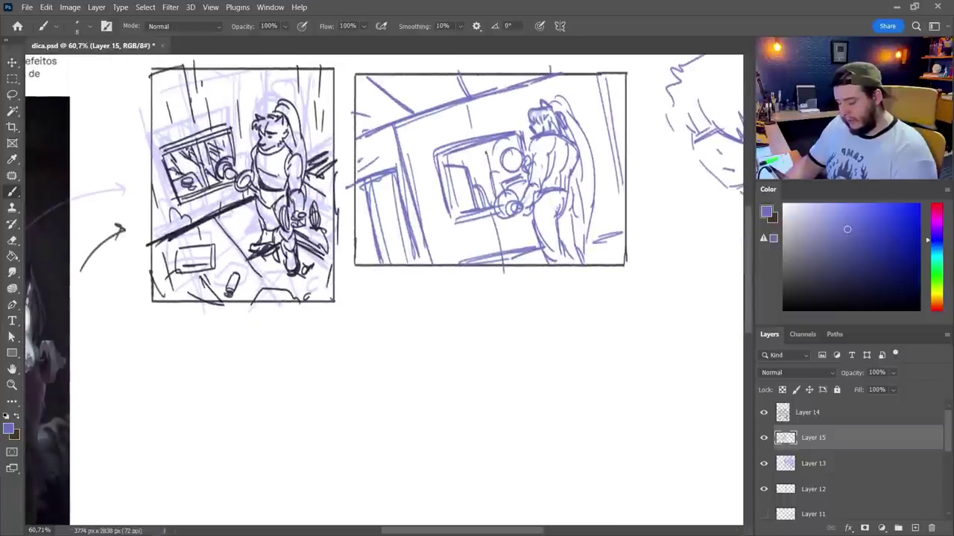
Redraw the landscape thumbnail's window with a wider outer frame and erase the old upper edge.
{"action": "left_click_drag", "start_coordinate": [424, 161], "coordinate": [443, 227]}
{"action": "left_click_drag", "start_coordinate": [443, 228], "coordinate": [504, 207]}
{"action": "key", "text": "e"}
{"action": "left_click_drag", "start_coordinate": [437, 152], "coordinate": [513, 133]}
{"action": "key", "text": "b"}
{"action": "mouse_move", "coordinate": [424, 161]}
{"action": "left_mouse_down"}
{"action": "mouse_move", "coordinate": [514, 128]}
{"action": "mouse_move", "coordinate": [432, 159]}
{"action": "mouse_move", "coordinate": [451, 222]}
{"action": "mouse_move", "coordinate": [442, 224]}
{"action": "mouse_move", "coordinate": [505, 210]}
{"action": "mouse_move", "coordinate": [553, 265]}
{"action": "left_mouse_up"}
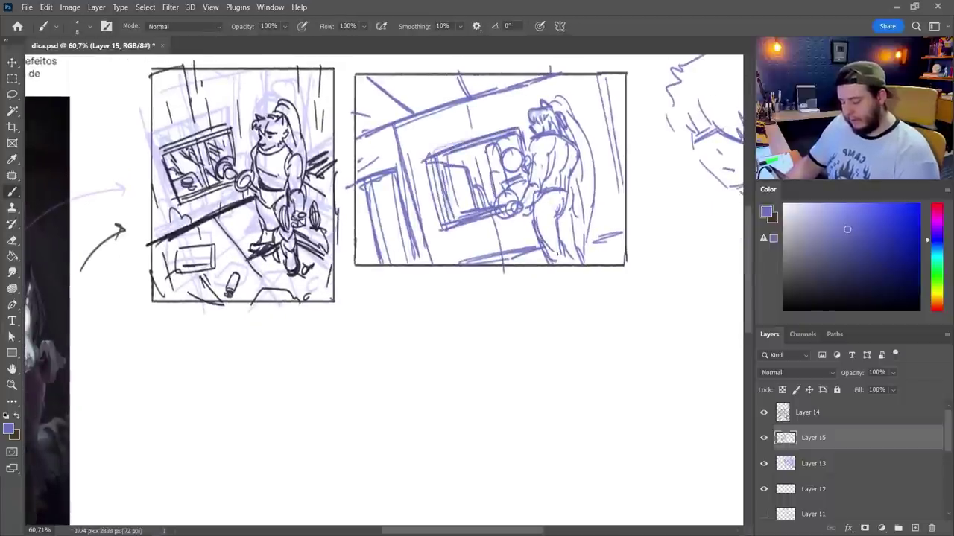
{"action": "key", "text": "ctrl+t"}
{"action": "mouse_move", "coordinate": [563, 220]}
{"action": "left_mouse_down"}
{"action": "mouse_move", "coordinate": [568, 264]}
{"action": "mouse_move", "coordinate": [419, 295]}
{"action": "left_mouse_up"}
{"action": "key", "text": "Escape"}
{"action": "left_click", "coordinate": [869, 294]}
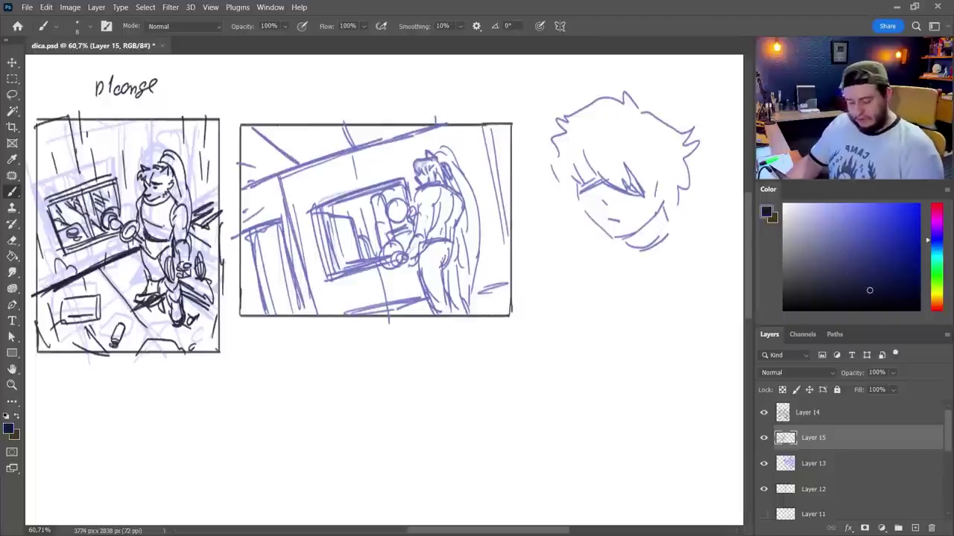
Select the figure in the landscape thumbnail with the Lasso and enlarge it slightly with Free Transform.
{"action": "key", "text": "l"}
{"action": "mouse_move", "coordinate": [451, 145]}
{"action": "left_mouse_down"}
{"action": "mouse_move", "coordinate": [397, 205]}
{"action": "mouse_move", "coordinate": [381, 240]}
{"action": "left_mouse_up"}
{"action": "mouse_move", "coordinate": [434, 331]}
{"action": "left_mouse_down"}
{"action": "mouse_move", "coordinate": [483, 216]}
{"action": "mouse_move", "coordinate": [470, 173]}
{"action": "left_mouse_up"}
{"action": "key", "text": "ctrl+t"}
{"action": "left_click_drag", "start_coordinate": [489, 140], "coordinate": [496, 130]}
{"action": "left_click", "coordinate": [615, 26]}
{"action": "key", "text": "ctrl+d"}
Rework the shading along the floor line beside the figure's legs and sample the sketch's violet line colour.
{"action": "key", "text": "b"}
{"action": "left_click_drag", "start_coordinate": [392, 308], "coordinate": [440, 298]}
{"action": "key", "text": "ctrl+z"}
{"action": "key", "text": "ctrl+z"}
{"action": "left_click", "coordinate": [449, 305], "text": "alt"}
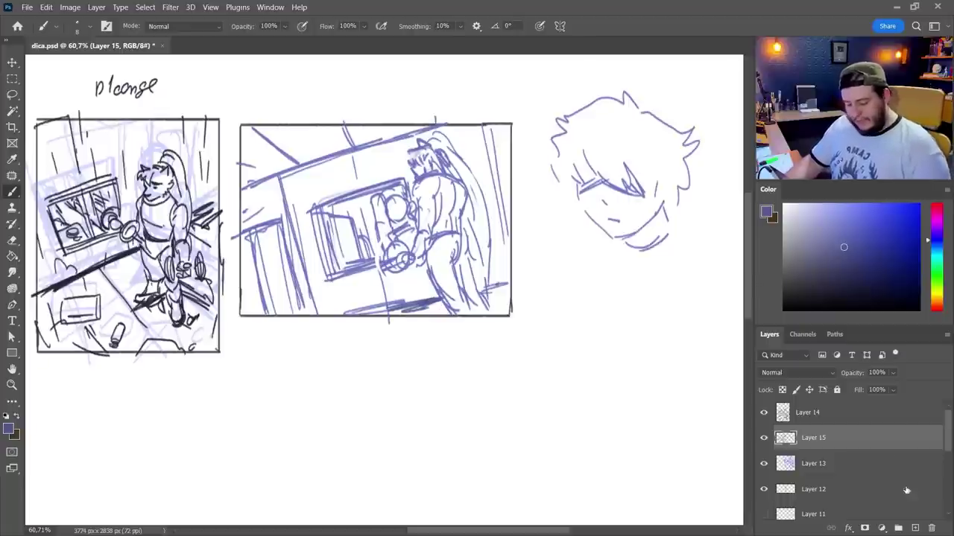
Toggle the visibility of the sketch layers to identify their contents and make Layer 14 the active layer.
{"action": "scroll", "coordinate": [819, 447], "scroll_direction": "up", "scroll_amount": 2}
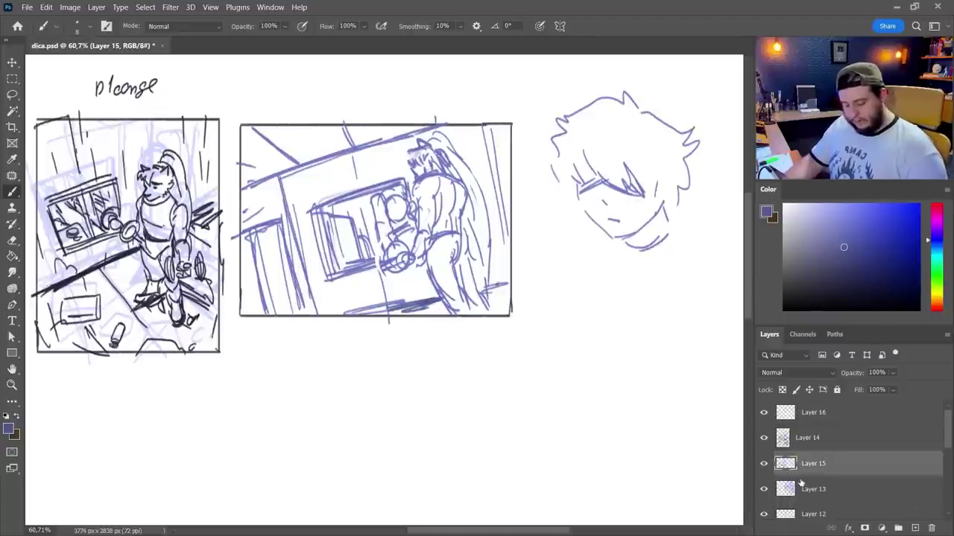
{"action": "left_click", "coordinate": [788, 492]}
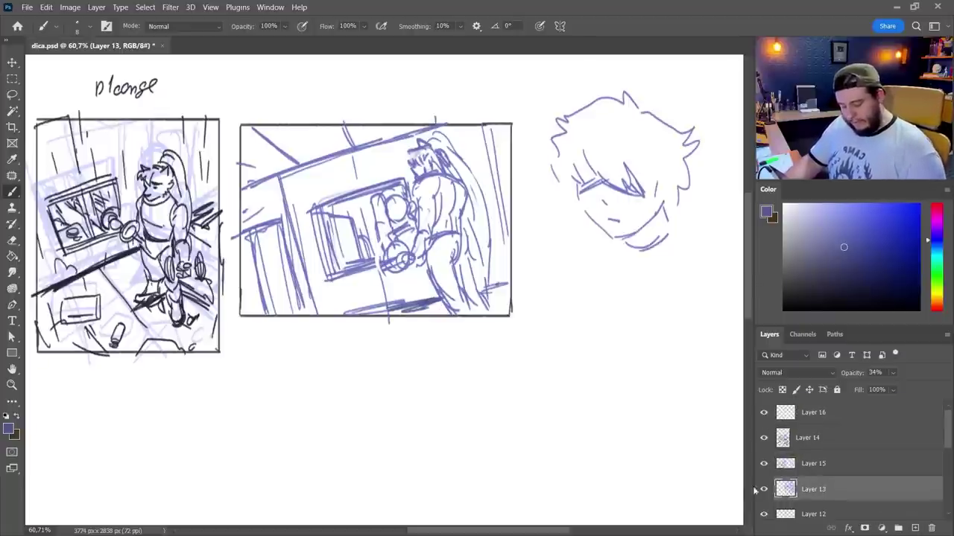
{"action": "left_click", "coordinate": [763, 489]}
{"action": "left_click", "coordinate": [763, 437]}
{"action": "left_click", "coordinate": [763, 437]}
{"action": "left_click", "coordinate": [783, 438]}
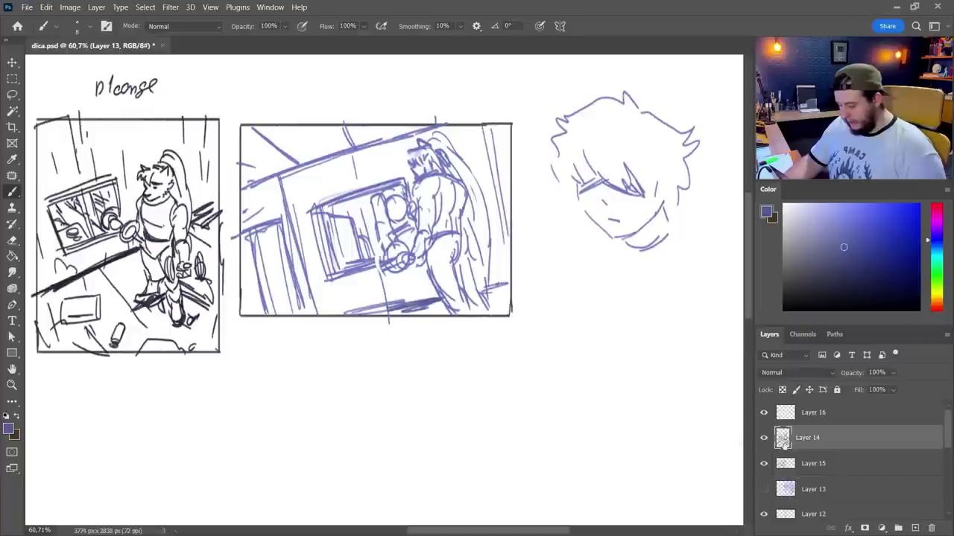
{"action": "left_click", "coordinate": [764, 484]}
{"action": "left_click_drag", "start_coordinate": [293, 303], "coordinate": [411, 327]}
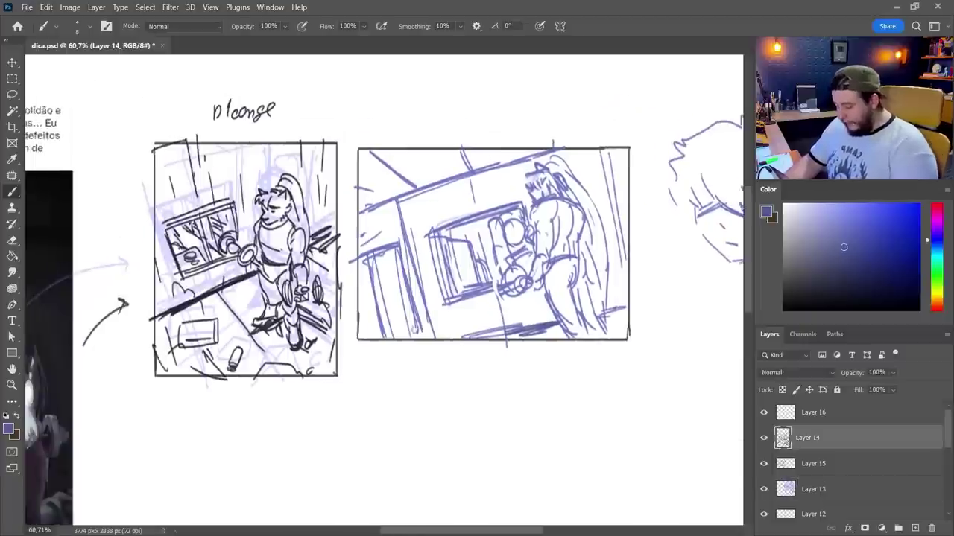
{"action": "left_click", "coordinate": [763, 439]}
{"action": "left_click", "coordinate": [763, 441]}
Erase and rework parts of the figure's hair and face in the portrait thumbnail on Layer 14.
{"action": "key", "text": "z"}
{"action": "left_click", "coordinate": [288, 210]}
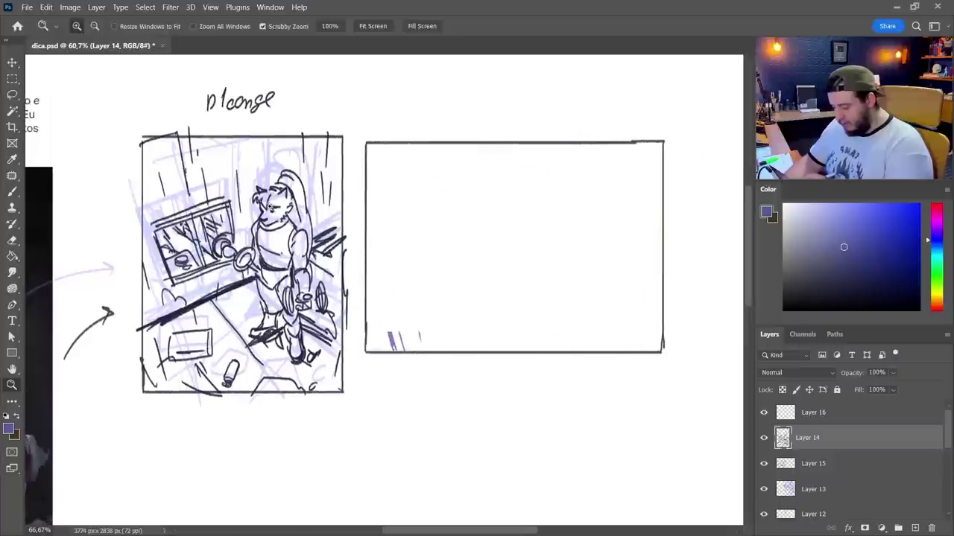
{"action": "key", "text": "e"}
{"action": "left_click_drag", "start_coordinate": [261, 200], "coordinate": [268, 190]}
{"action": "key", "text": "b"}
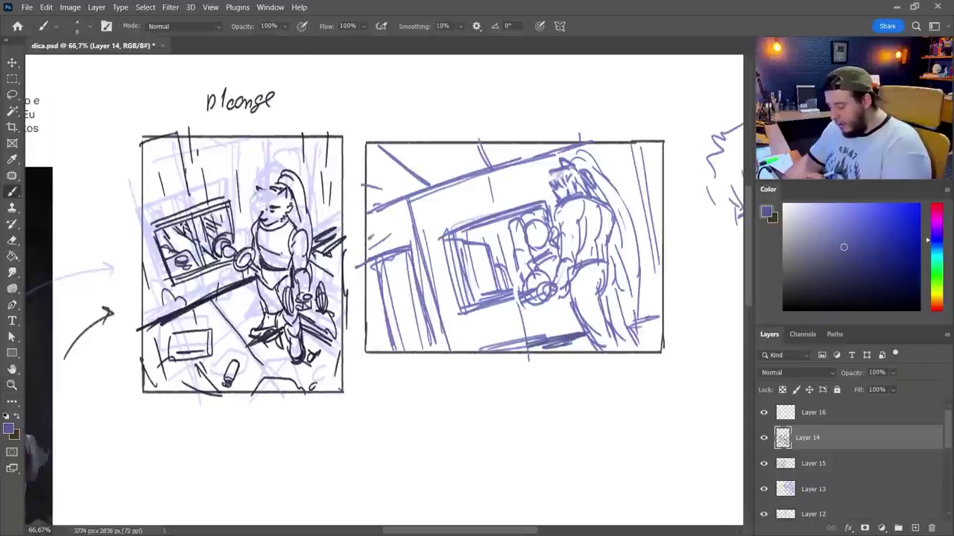
{"action": "key", "text": "e"}
{"action": "left_click", "coordinate": [265, 219], "text": "alt"}
{"action": "key", "text": "Return"}
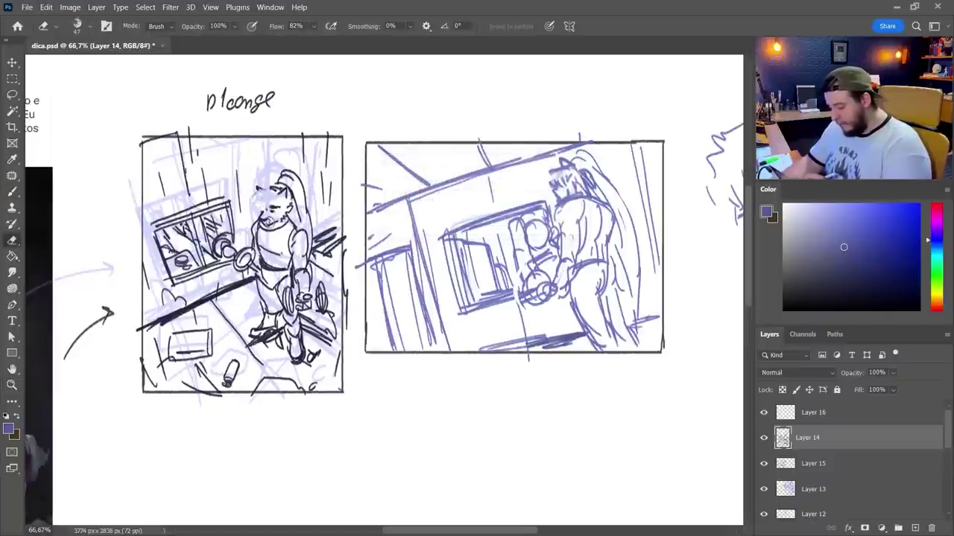
Sample the dark line colour and redraw the portrait figure's head without facial features, turned towards the window.
{"action": "key", "text": "b"}
{"action": "left_click", "coordinate": [266, 220], "text": "alt"}
{"action": "key", "text": "e"}
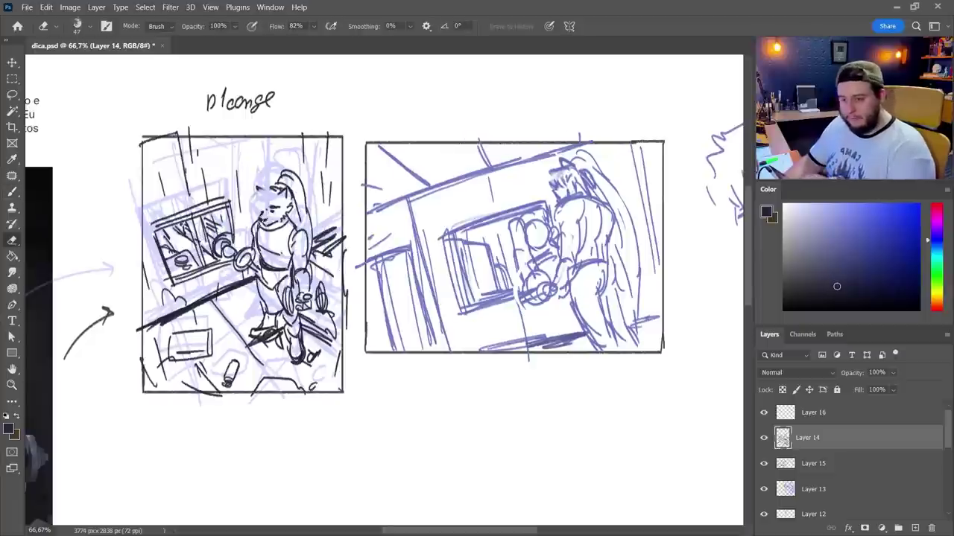
{"action": "key", "text": "b"}
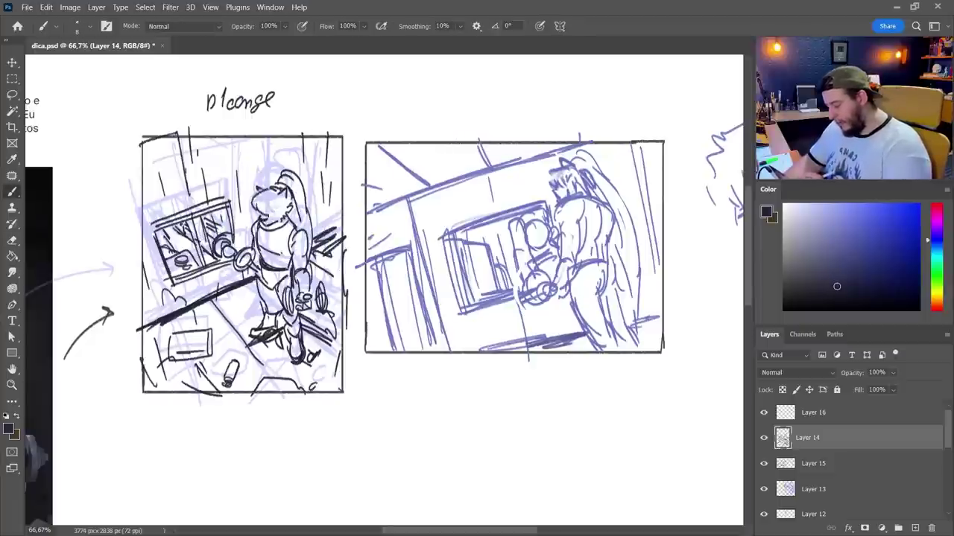
{"action": "left_click_drag", "start_coordinate": [553, 182], "coordinate": [470, 156]}
{"action": "key", "text": "e"}
Lower the opacity of Layer 15 to 30% and add a new layer above it for the landscape line work.
{"action": "left_click", "coordinate": [788, 465]}
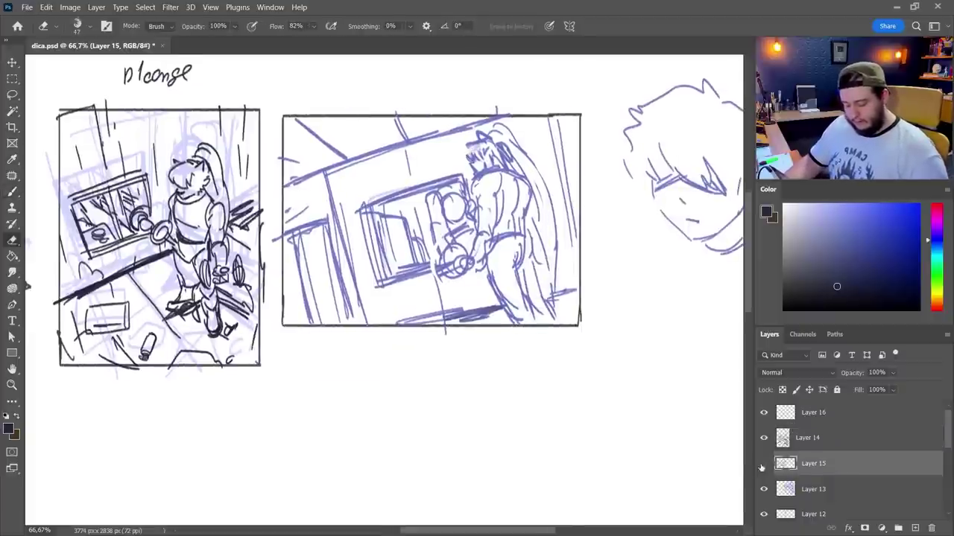
{"action": "left_click", "coordinate": [894, 373]}
{"action": "left_click", "coordinate": [880, 389]}
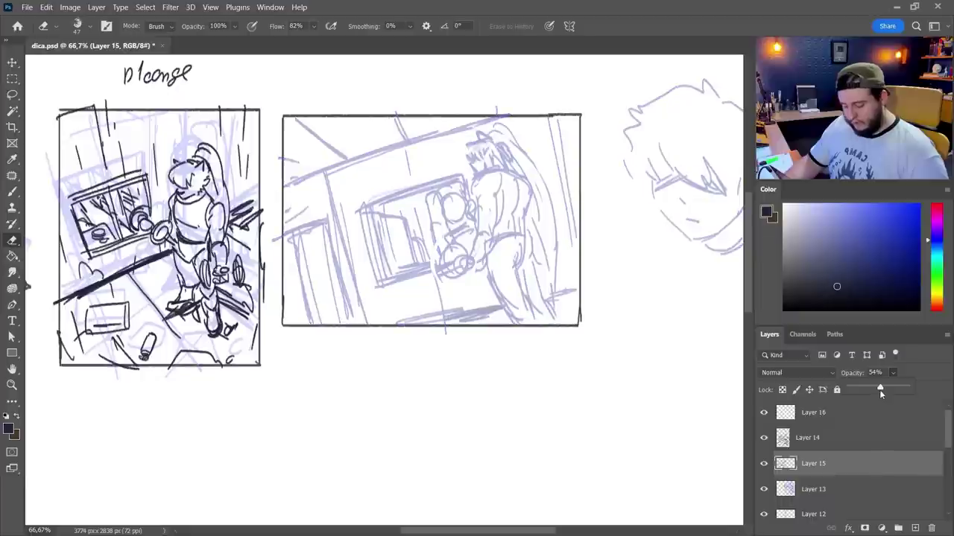
{"action": "left_click_drag", "start_coordinate": [867, 391], "coordinate": [865, 389]}
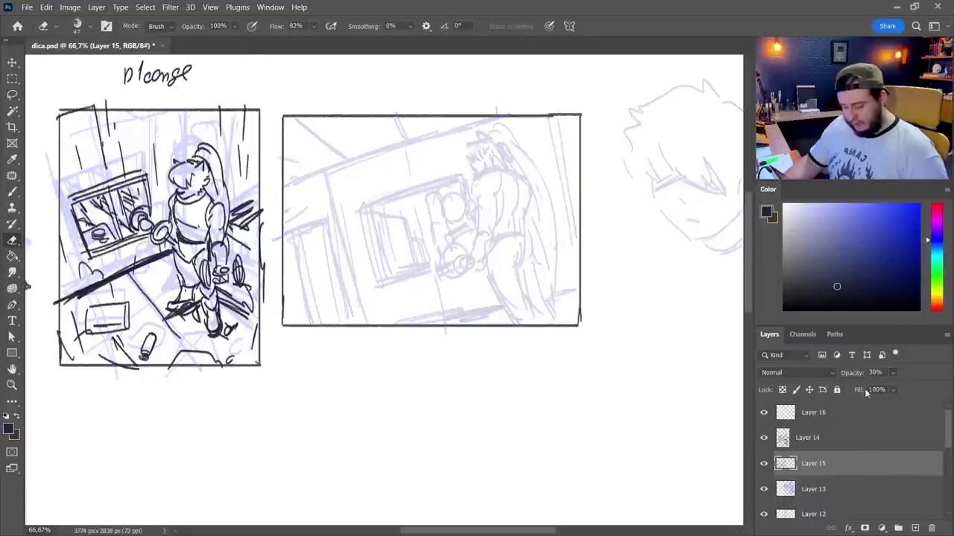
{"action": "left_click", "coordinate": [917, 528]}
{"action": "key", "text": "b"}
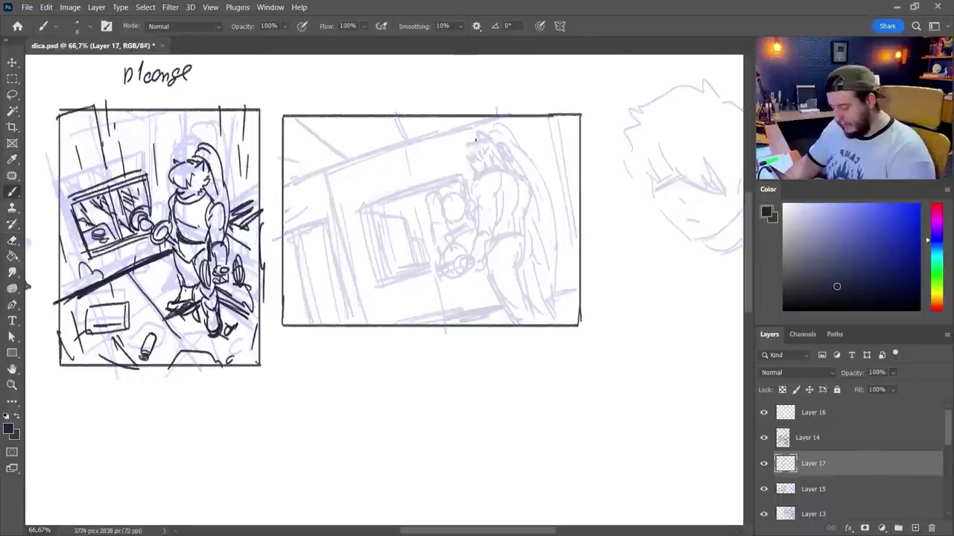
Draw the landscape figure's head profile, torso, arm, waistband and legs in dark lines over the faded sketch.
{"action": "mouse_move", "coordinate": [483, 139]}
{"action": "left_mouse_down"}
{"action": "mouse_move", "coordinate": [465, 171]}
{"action": "mouse_move", "coordinate": [478, 229]}
{"action": "left_mouse_up"}
{"action": "left_click_drag", "start_coordinate": [504, 185], "coordinate": [474, 260]}
{"action": "mouse_move", "coordinate": [496, 167]}
{"action": "left_mouse_down"}
{"action": "mouse_move", "coordinate": [529, 183]}
{"action": "mouse_move", "coordinate": [515, 234]}
{"action": "mouse_move", "coordinate": [524, 228]}
{"action": "mouse_move", "coordinate": [532, 258]}
{"action": "mouse_move", "coordinate": [493, 271]}
{"action": "mouse_move", "coordinate": [512, 309]}
{"action": "left_mouse_up"}
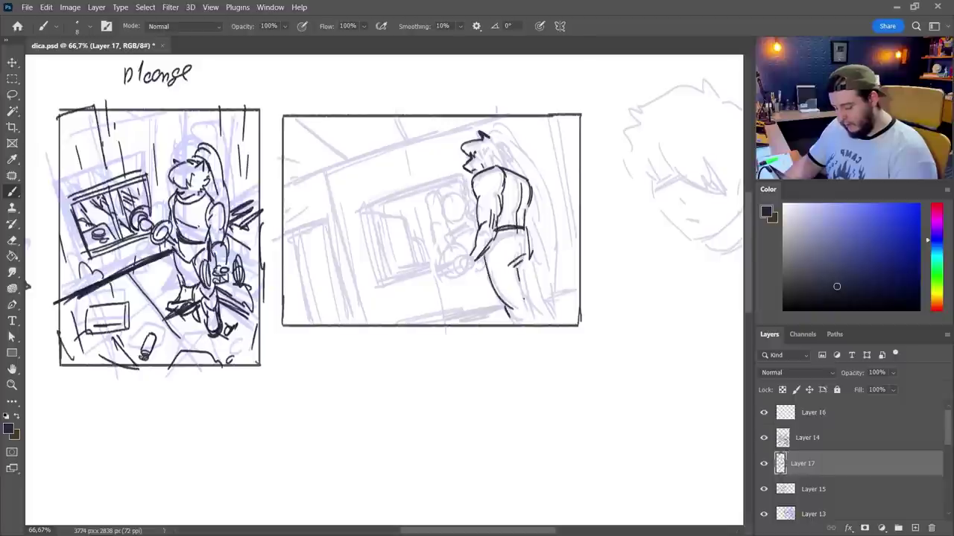
{"action": "left_click_drag", "start_coordinate": [531, 261], "coordinate": [556, 323]}
{"action": "mouse_move", "coordinate": [517, 231]}
{"action": "left_mouse_down"}
{"action": "mouse_move", "coordinate": [557, 280]}
{"action": "mouse_move", "coordinate": [574, 323]}
{"action": "left_mouse_up"}
Draw the landscape figure's hair and long ponytail falling down the back in dark lines.
{"action": "left_click_drag", "start_coordinate": [493, 132], "coordinate": [499, 142]}
{"action": "left_click_drag", "start_coordinate": [490, 134], "coordinate": [514, 172]}
{"action": "left_click_drag", "start_coordinate": [474, 145], "coordinate": [561, 246]}
{"action": "left_click_drag", "start_coordinate": [517, 165], "coordinate": [567, 306]}
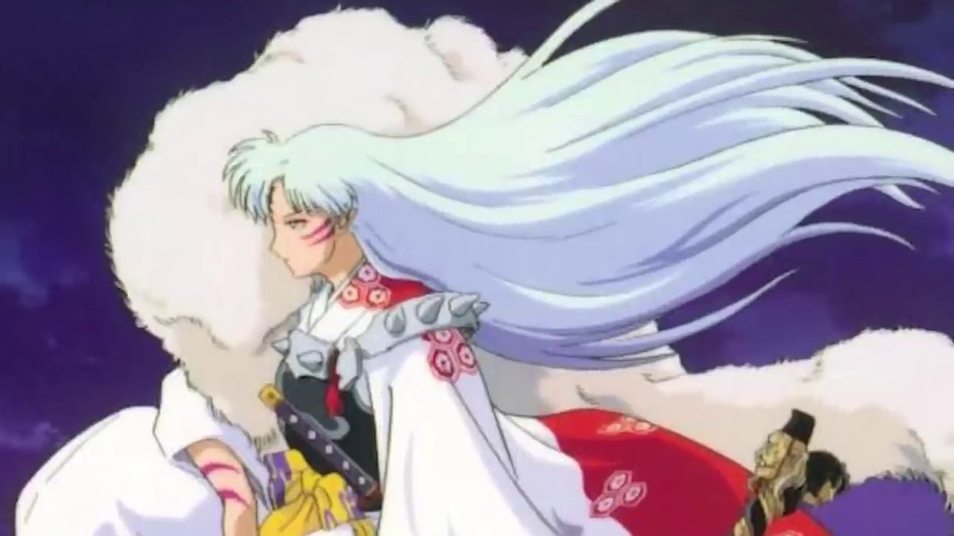